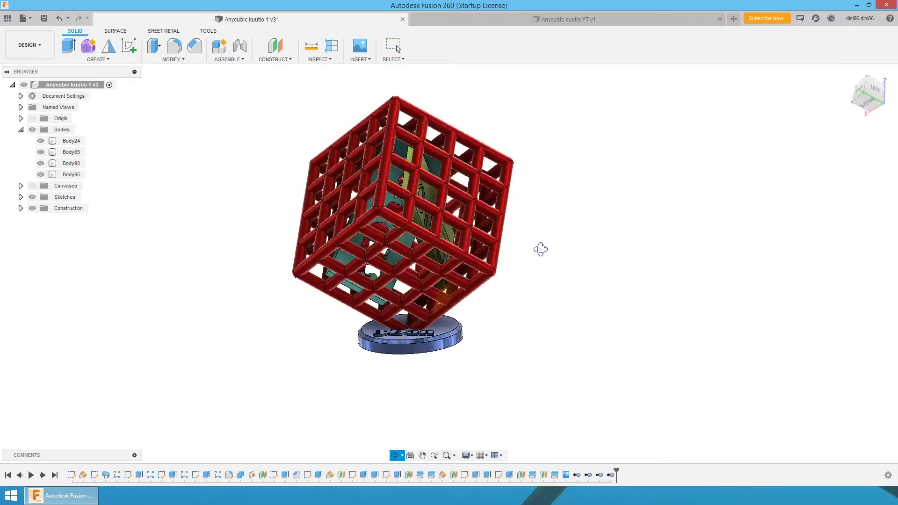
Examine the finished lattice cube on its round base, comparing it with the reference photo canvas.
{"action": "left_click", "coordinate": [417, 340]}
{"action": "middle_click_drag", "start_coordinate": [418, 339], "coordinate": [615, 299], "text": "shift"}
{"action": "left_click", "coordinate": [426, 218]}
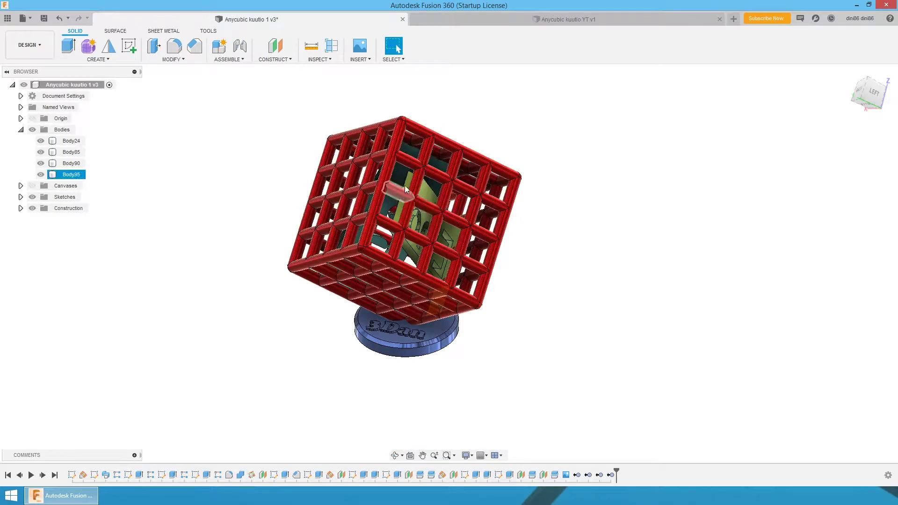
{"action": "middle_click_drag", "start_coordinate": [648, 278], "coordinate": [647, 284], "text": "shift"}
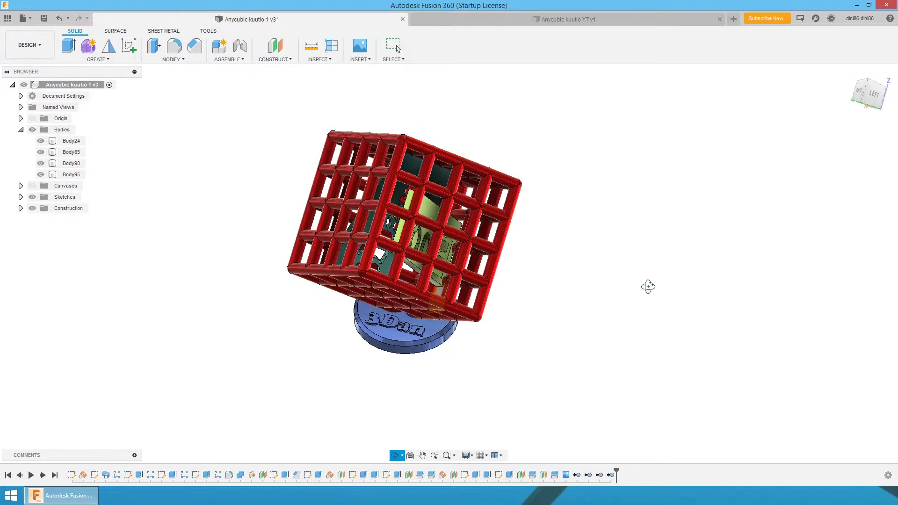
{"action": "left_click", "coordinate": [32, 185]}
{"action": "middle_click_drag", "start_coordinate": [406, 373], "coordinate": [554, 302], "text": "shift"}
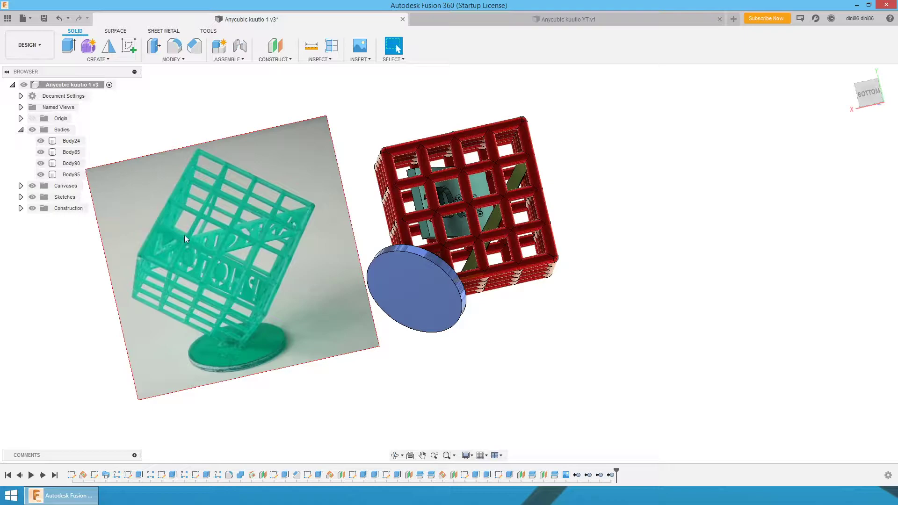
{"action": "middle_click_drag", "start_coordinate": [355, 197], "coordinate": [327, 246], "text": "shift"}
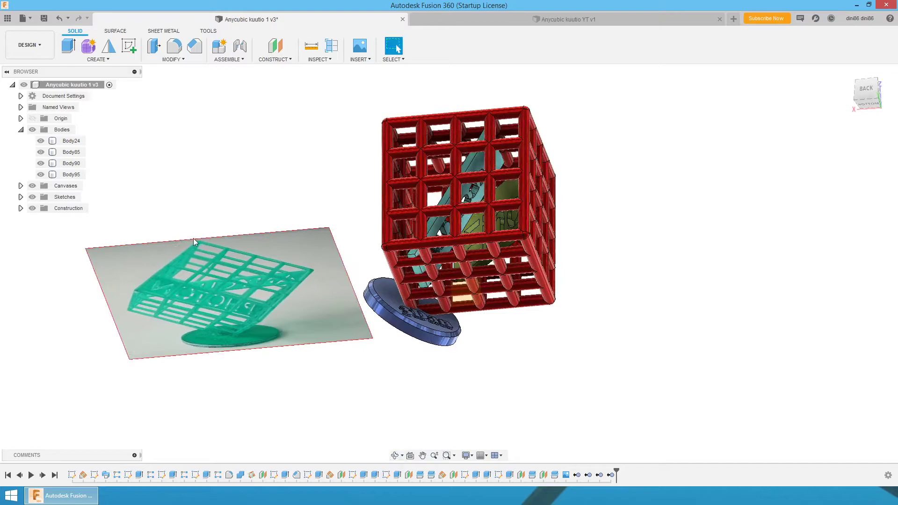
{"action": "left_click", "coordinate": [32, 185]}
{"action": "middle_click_drag", "start_coordinate": [673, 359], "coordinate": [648, 372], "text": "shift"}
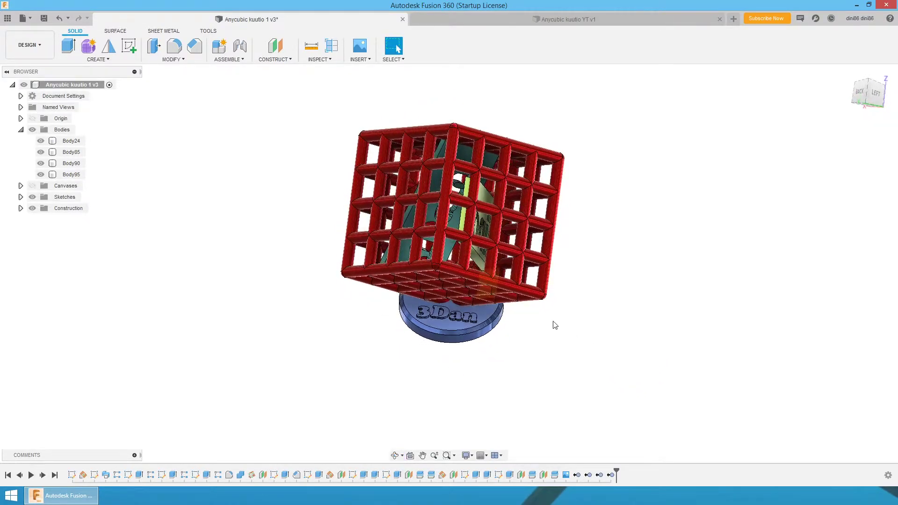
Switch to the Anycubic kuutio YT v1 design and bring the whole lattice cube into view.
{"action": "left_click", "coordinate": [572, 19]}
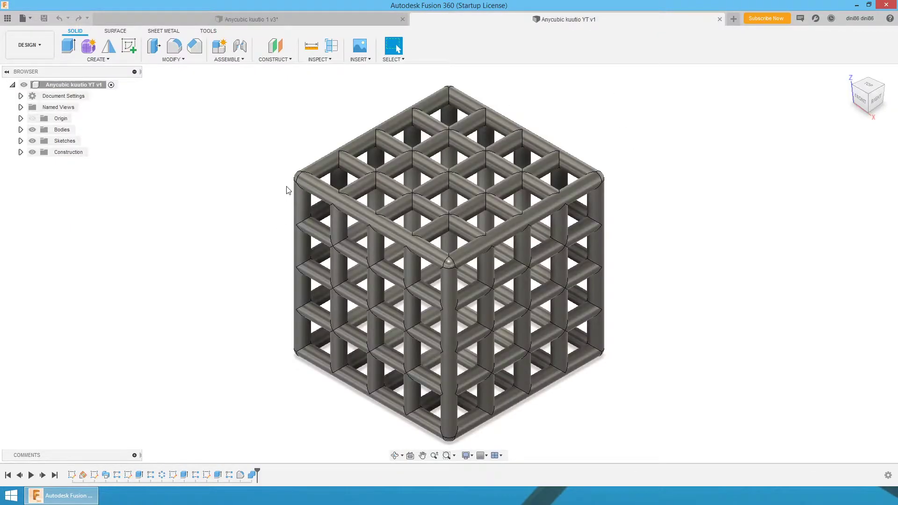
{"action": "scroll", "coordinate": [197, 150], "scroll_direction": "down", "scroll_amount": 5}
{"action": "middle_click_drag", "start_coordinate": [423, 141], "coordinate": [470, 177], "text": "shift"}
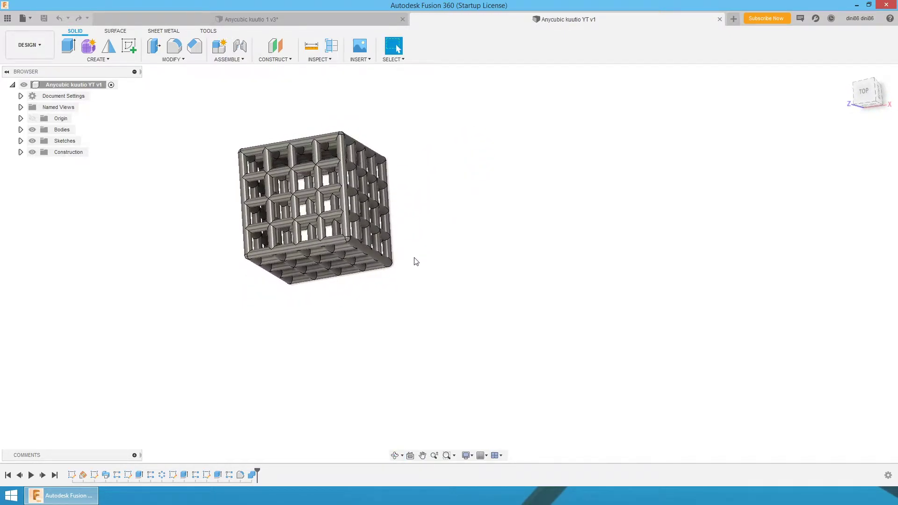
{"action": "scroll", "coordinate": [416, 261], "scroll_direction": "up", "scroll_amount": 3}
{"action": "scroll", "coordinate": [461, 272], "scroll_direction": "down", "scroll_amount": 2}
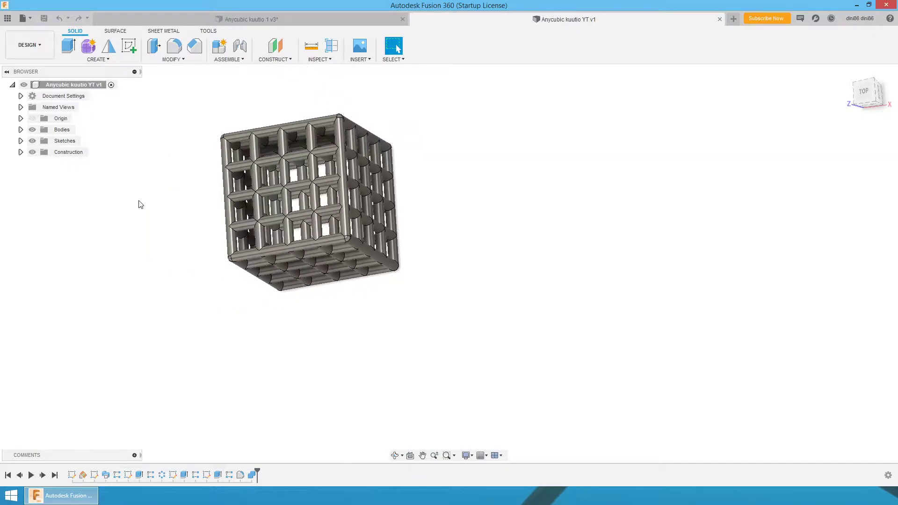
Check the origin planes' position relative to the lattice cube, and hide the origin again.
{"action": "left_click", "coordinate": [32, 118]}
{"action": "middle_click_drag", "start_coordinate": [518, 218], "coordinate": [459, 171], "text": "shift"}
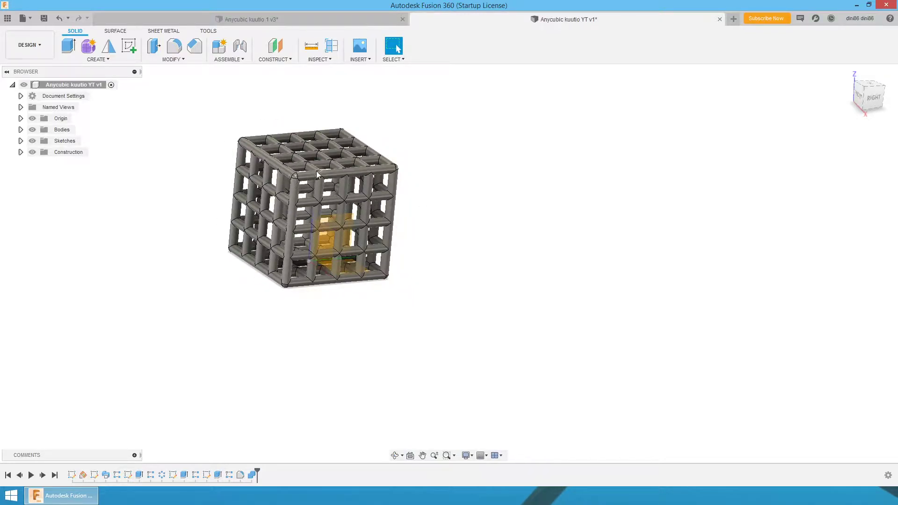
{"action": "middle_click_drag", "start_coordinate": [413, 155], "coordinate": [477, 190], "text": "shift"}
{"action": "left_click", "coordinate": [33, 119]}
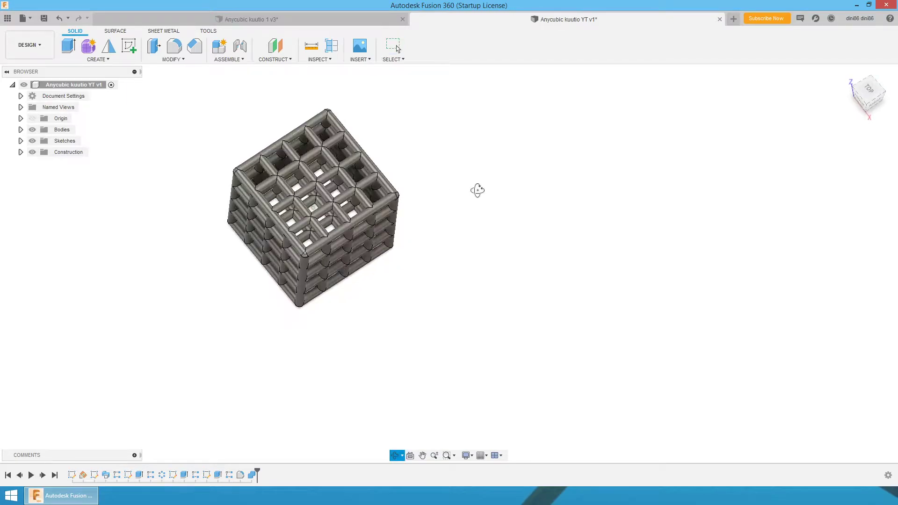
Construct a plane through the three cube corners adjacent to the corner that will rest on the base.
{"action": "left_click", "coordinate": [281, 59]}
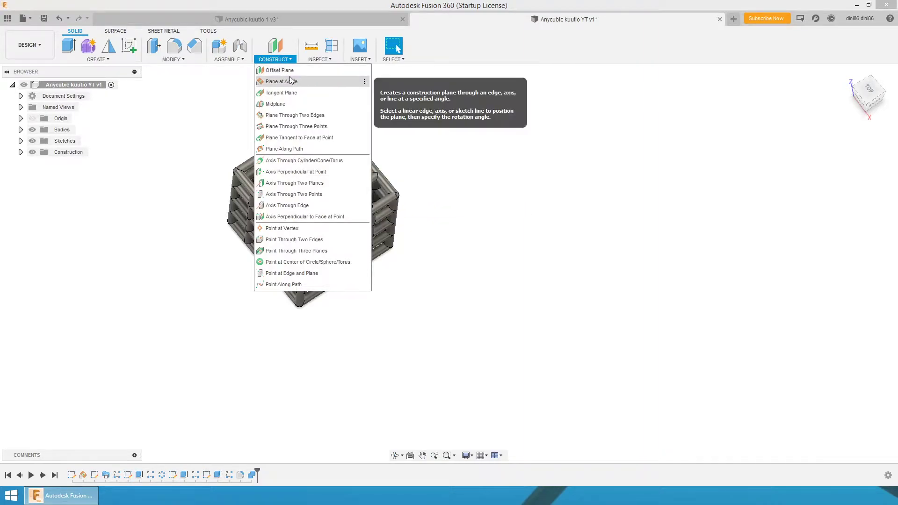
{"action": "left_click", "coordinate": [291, 127]}
{"action": "middle_click_drag", "start_coordinate": [503, 152], "coordinate": [457, 234], "text": "shift"}
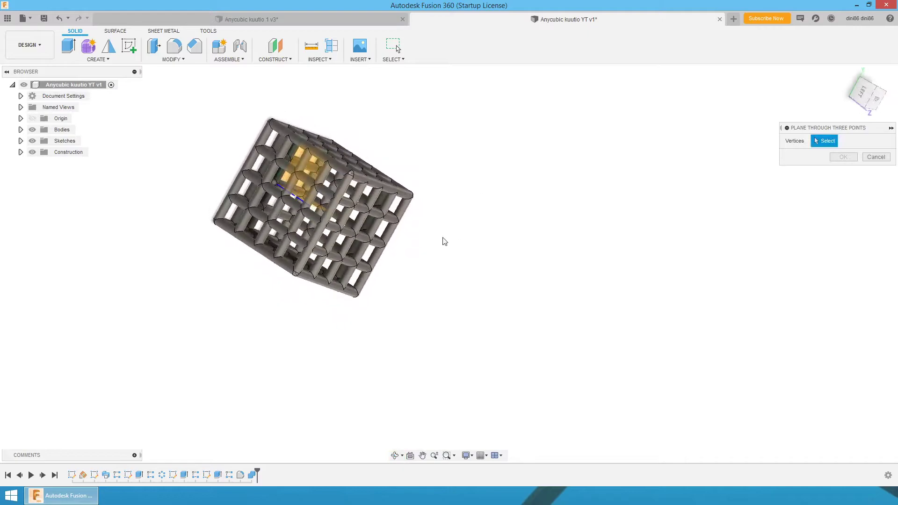
{"action": "left_click", "coordinate": [295, 272]}
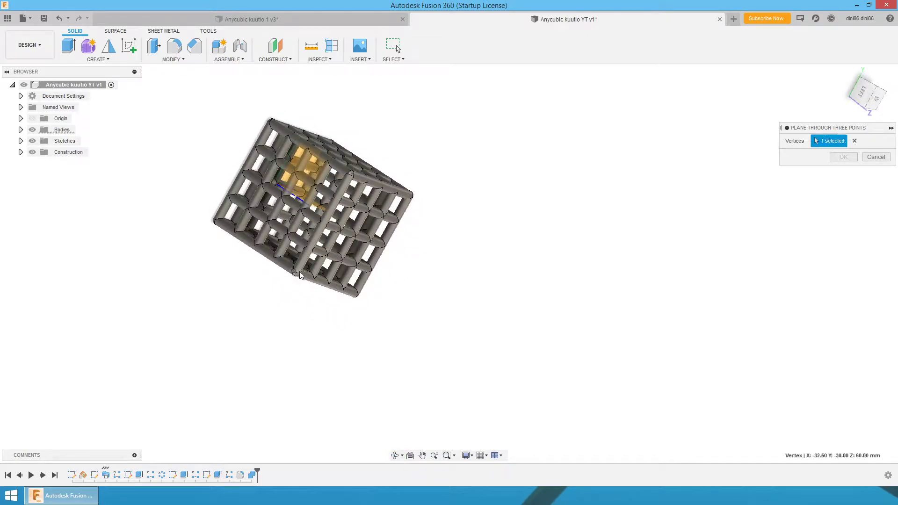
{"action": "middle_click_drag", "start_coordinate": [536, 155], "coordinate": [457, 167], "text": "shift"}
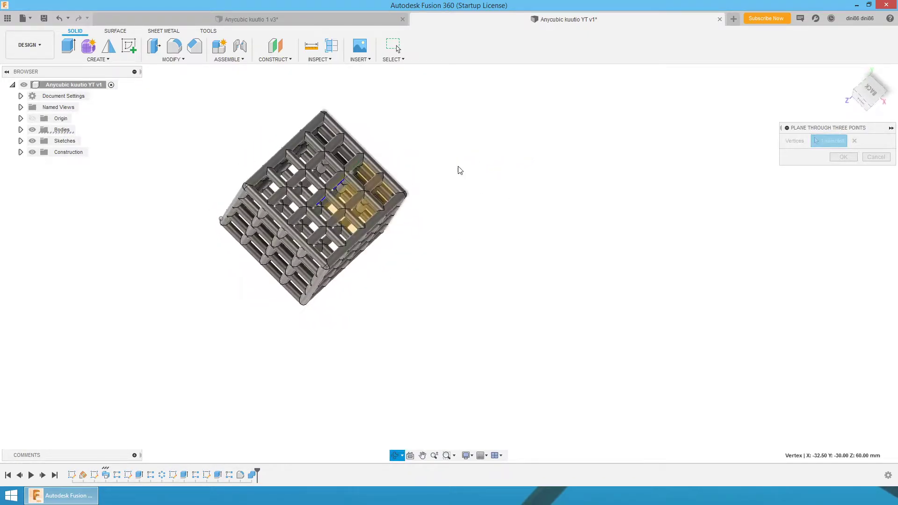
{"action": "left_click", "coordinate": [326, 269]}
{"action": "middle_click_drag", "start_coordinate": [479, 197], "coordinate": [393, 171], "text": "shift"}
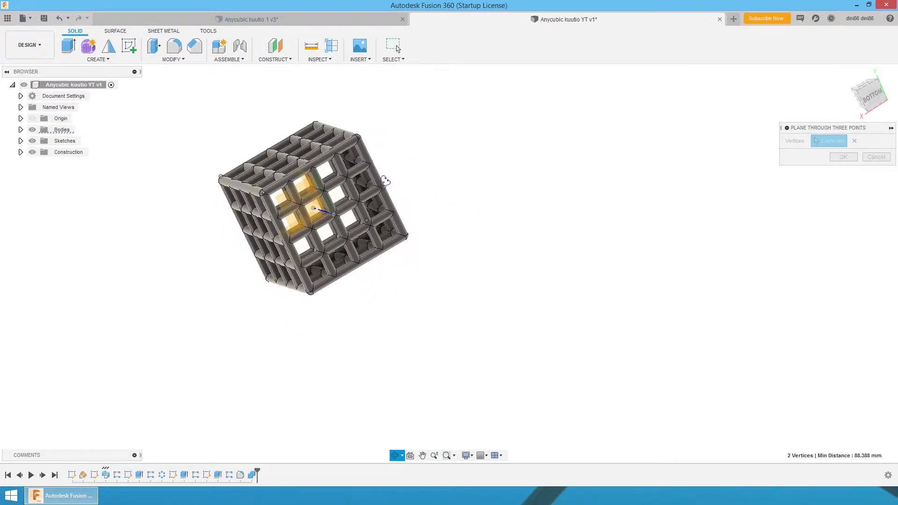
{"action": "left_click", "coordinate": [313, 293]}
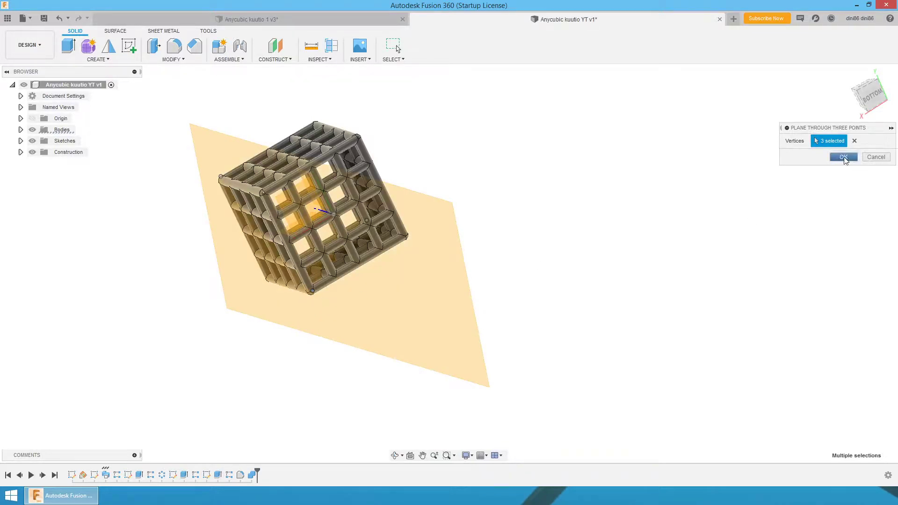
{"action": "left_click", "coordinate": [844, 157]}
Create an offset plane -32 mm from the three-point plane, towards the cube's tip corner.
{"action": "middle_click_drag", "start_coordinate": [608, 224], "coordinate": [638, 201], "text": "shift"}
{"action": "scroll", "coordinate": [221, 347], "scroll_direction": "up", "scroll_amount": 5}
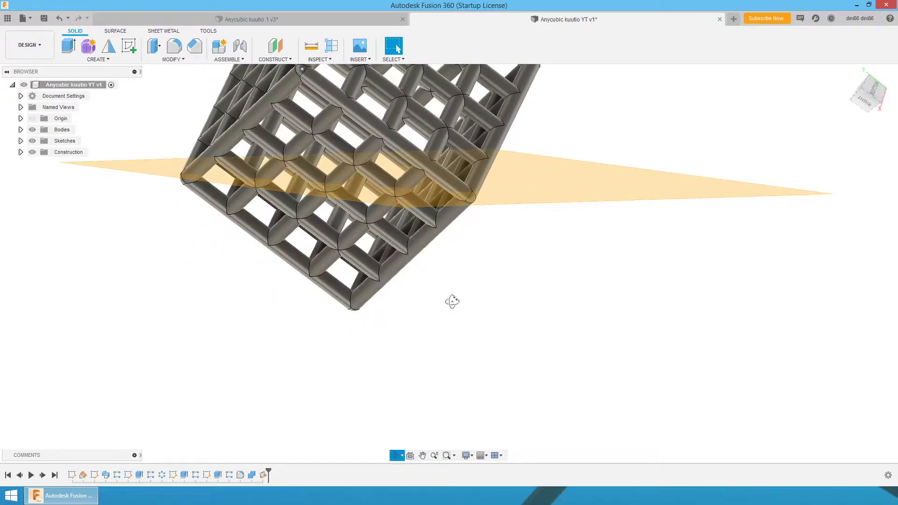
{"action": "left_click", "coordinate": [276, 47]}
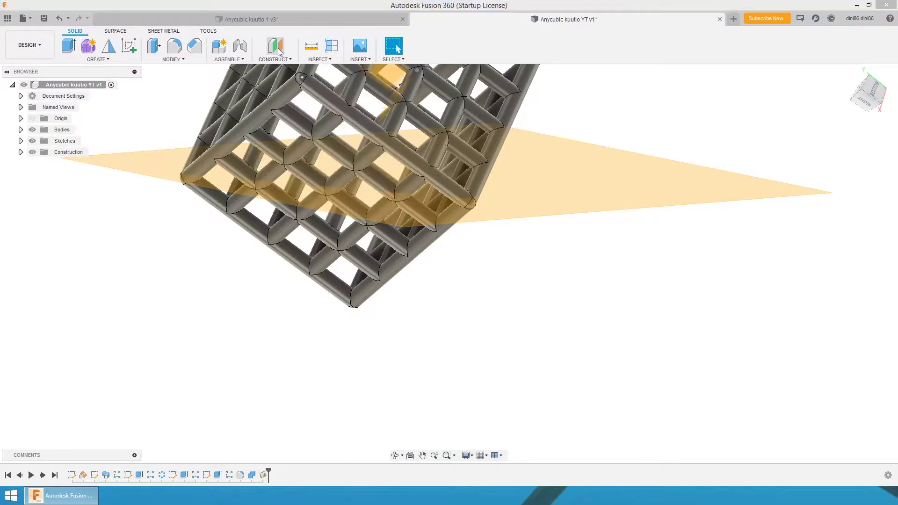
{"action": "left_click", "coordinate": [565, 168]}
{"action": "left_click_drag", "start_coordinate": [565, 154], "coordinate": [542, 277]}
{"action": "key", "text": "BackSpace"}
{"action": "type", "text": "-32"}
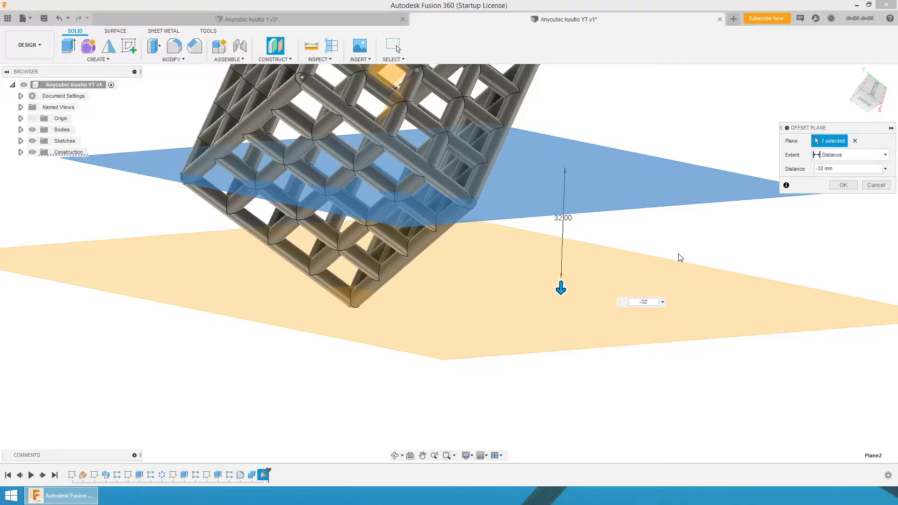
{"action": "left_click", "coordinate": [838, 185]}
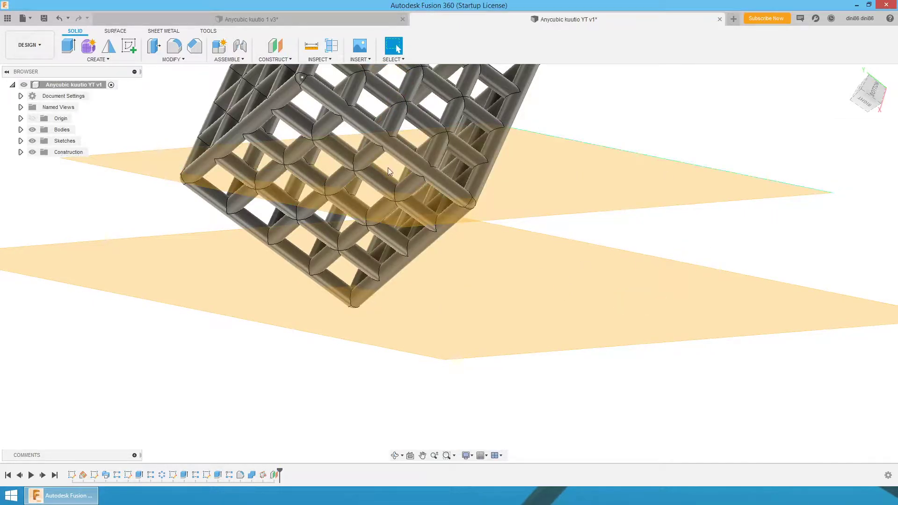
Hide the three-point construction plane, Plane2, and keep only the offset plane displayed.
{"action": "left_click", "coordinate": [21, 152]}
{"action": "left_click", "coordinate": [41, 175]}
{"action": "left_click", "coordinate": [40, 175]}
Start a new sketch on the offset plane near the cube's tip corner.
{"action": "middle_click_drag", "start_coordinate": [628, 156], "coordinate": [655, 135], "text": "shift"}
{"action": "scroll", "coordinate": [621, 166], "scroll_direction": "down", "scroll_amount": 5}
{"action": "scroll", "coordinate": [662, 206], "scroll_direction": "up", "scroll_amount": 4}
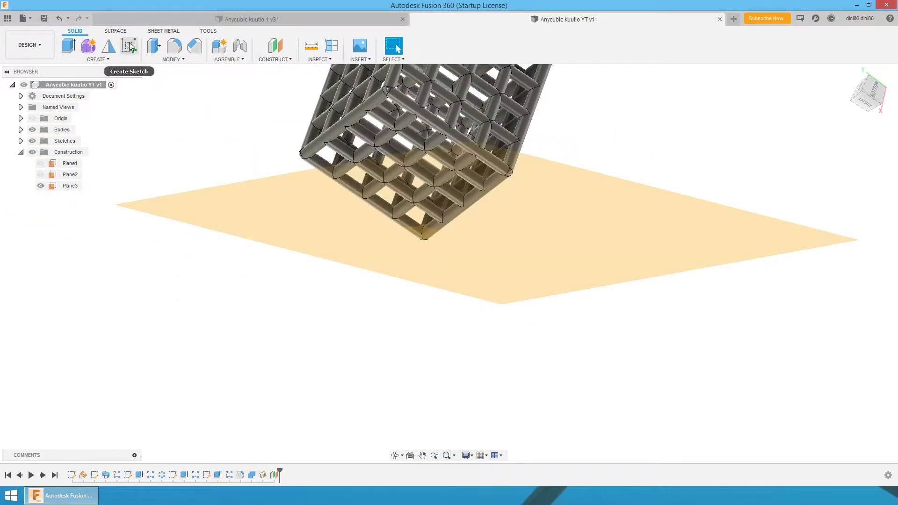
{"action": "left_click", "coordinate": [130, 46]}
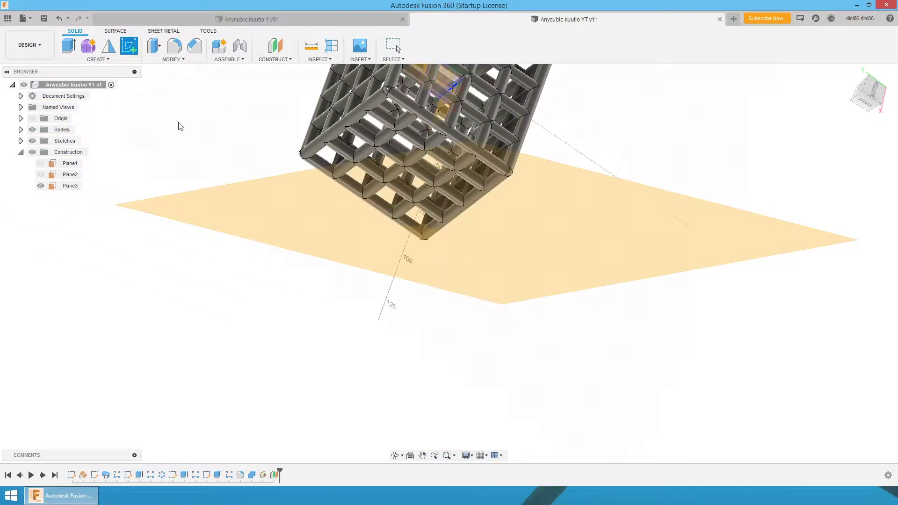
{"action": "left_click", "coordinate": [324, 209]}
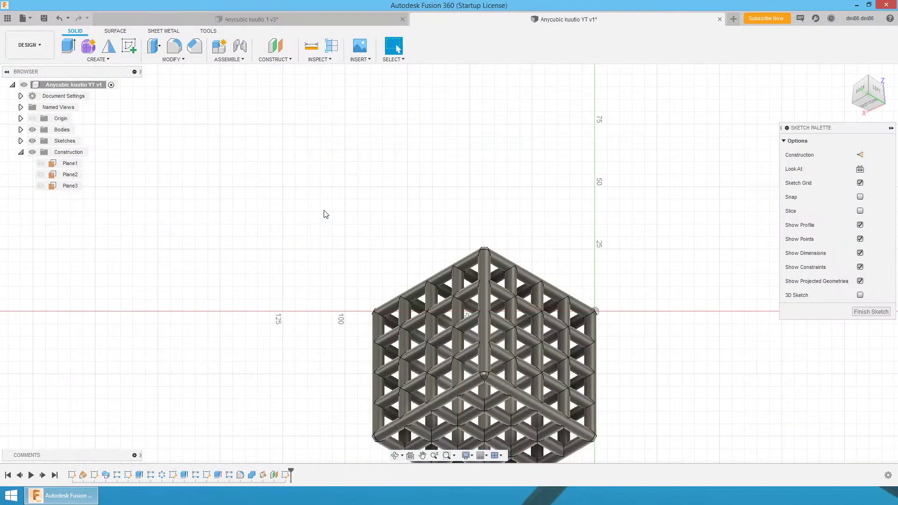
Project the small face at the cube's tip corner into the sketch.
{"action": "scroll", "coordinate": [227, 150], "scroll_direction": "down", "scroll_amount": 2}
{"action": "scroll", "coordinate": [387, 299], "scroll_direction": "up", "scroll_amount": 2}
{"action": "mouse_move", "coordinate": [388, 300]}
{"action": "middle_mouse_down", "text": "shift"}
{"action": "mouse_move", "coordinate": [423, 307]}
{"action": "mouse_move", "coordinate": [436, 224]}
{"action": "mouse_move", "coordinate": [457, 203]}
{"action": "middle_mouse_up", "text": "shift"}
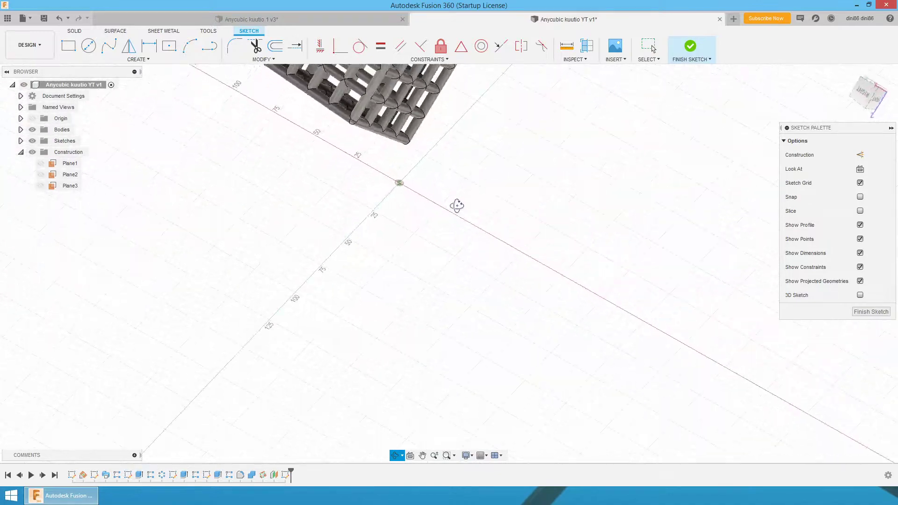
{"action": "scroll", "coordinate": [363, 162], "scroll_direction": "up", "scroll_amount": 5}
{"action": "scroll", "coordinate": [381, 230], "scroll_direction": "up", "scroll_amount": 3}
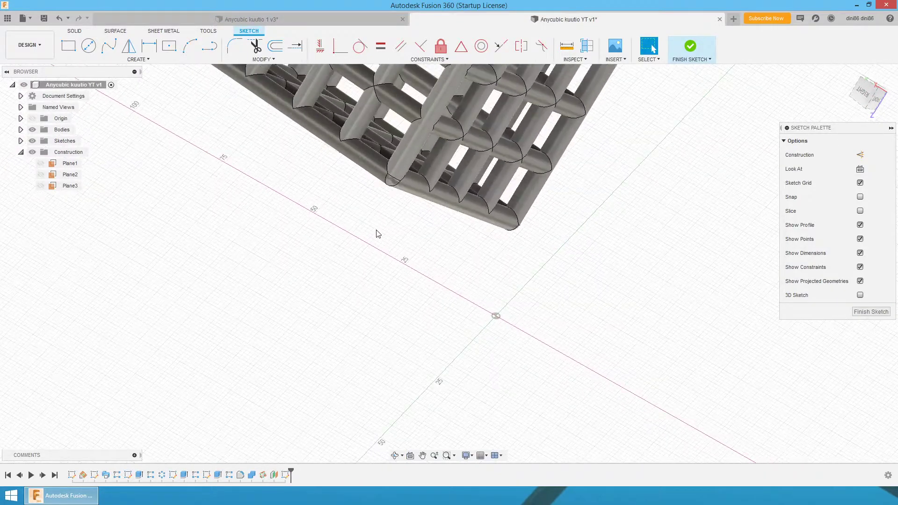
{"action": "key", "text": "p"}
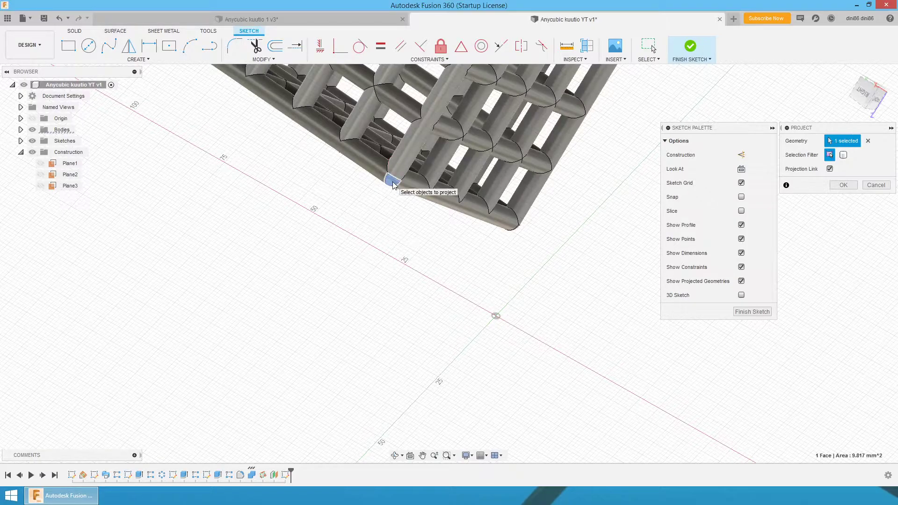
{"action": "left_click", "coordinate": [392, 183]}
{"action": "left_click", "coordinate": [843, 185]}
Hide the lattice cube body so that only the sketch geometry is displayed.
{"action": "middle_click_drag", "start_coordinate": [599, 196], "coordinate": [508, 313], "text": "shift"}
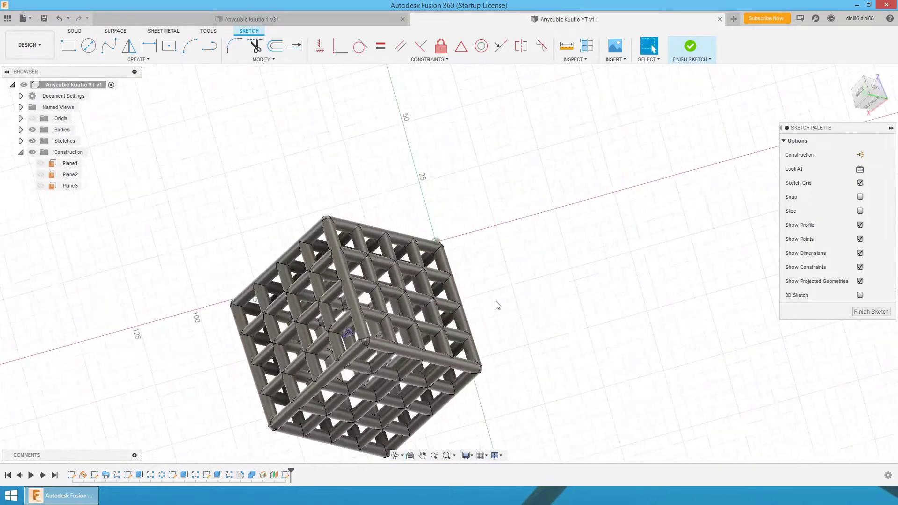
{"action": "left_click", "coordinate": [21, 129]}
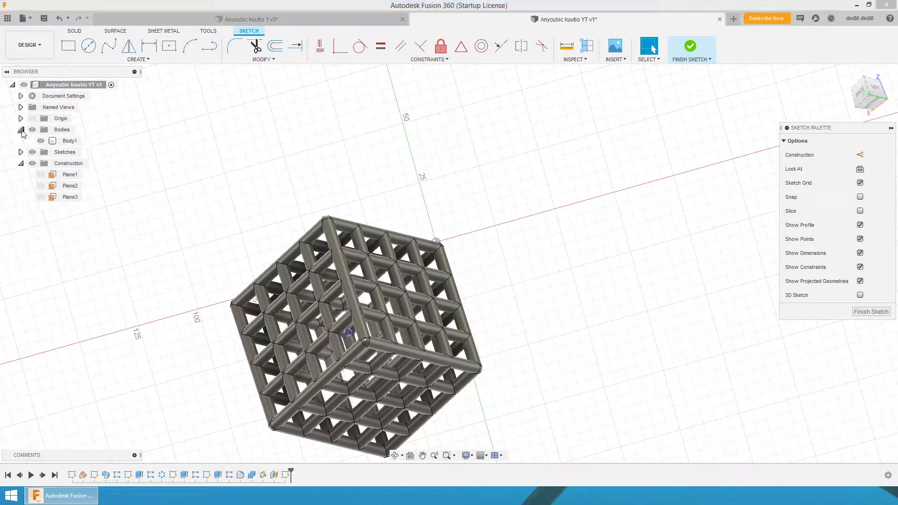
{"action": "left_click", "coordinate": [41, 141]}
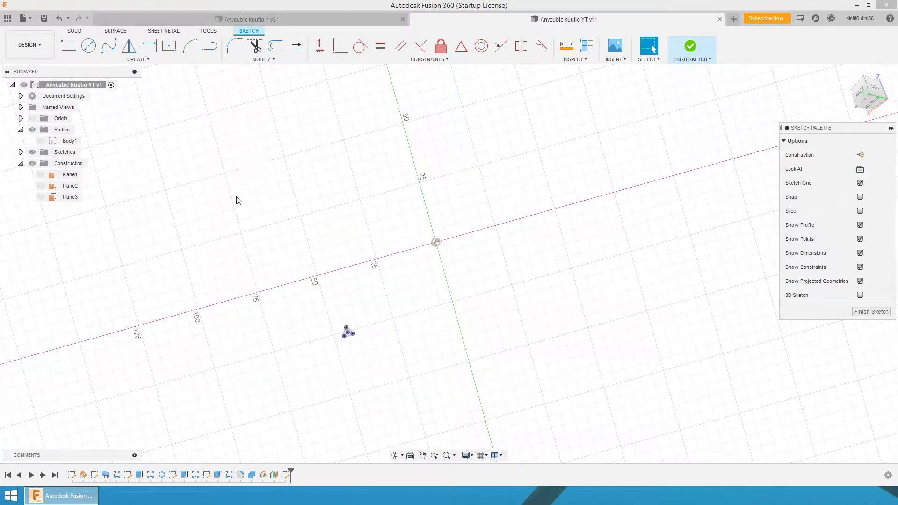
{"action": "left_click", "coordinate": [88, 45]}
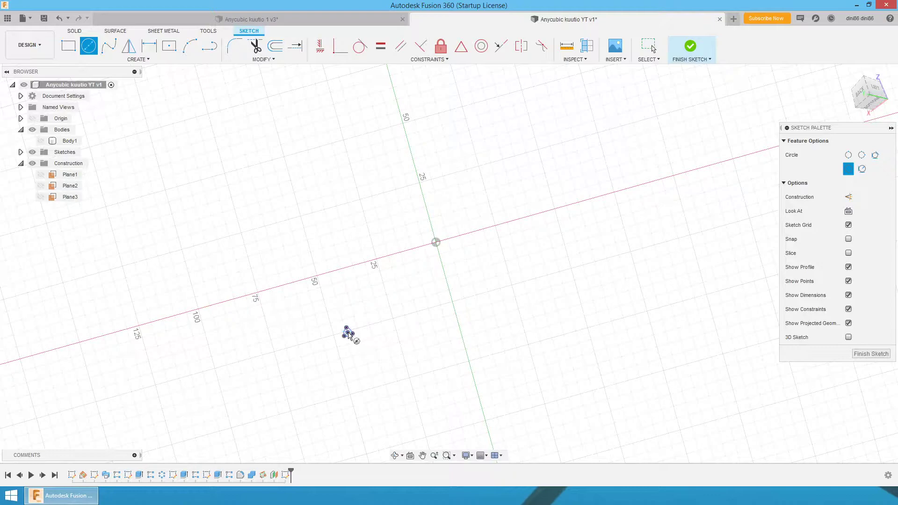
{"action": "left_click", "coordinate": [348, 333]}
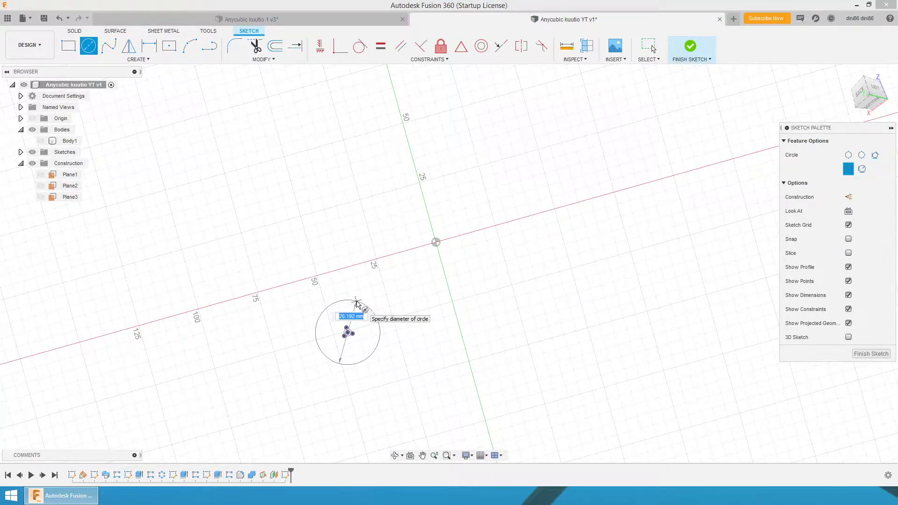
{"action": "key", "text": "Escape"}
Draw an inscribed six-sided polygon with a 25 mm radius, centred on the projected tip face, and finish the sketch.
{"action": "left_click", "coordinate": [150, 61]}
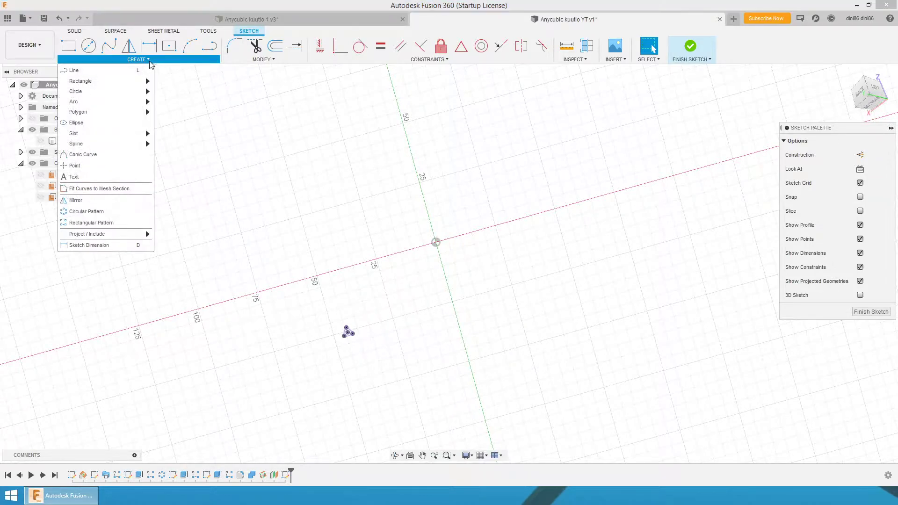
{"action": "mouse_move", "coordinate": [133, 116]}
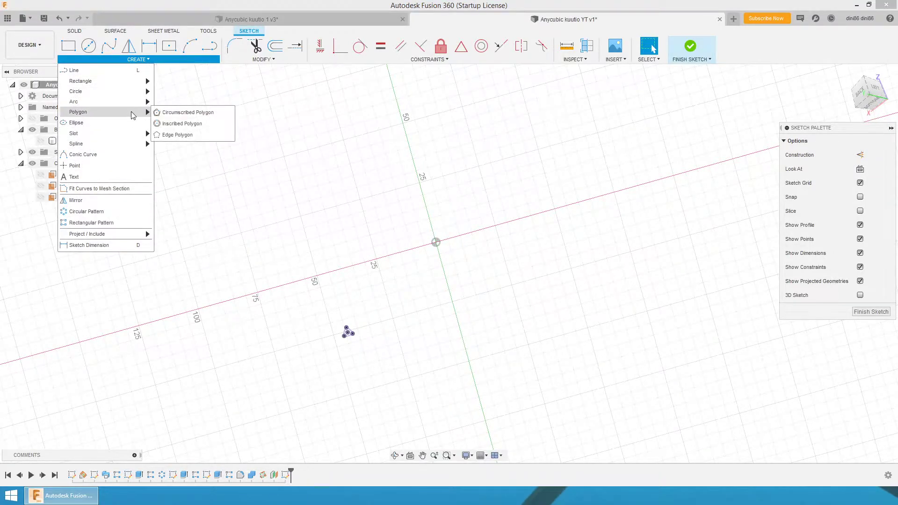
{"action": "left_click", "coordinate": [189, 123]}
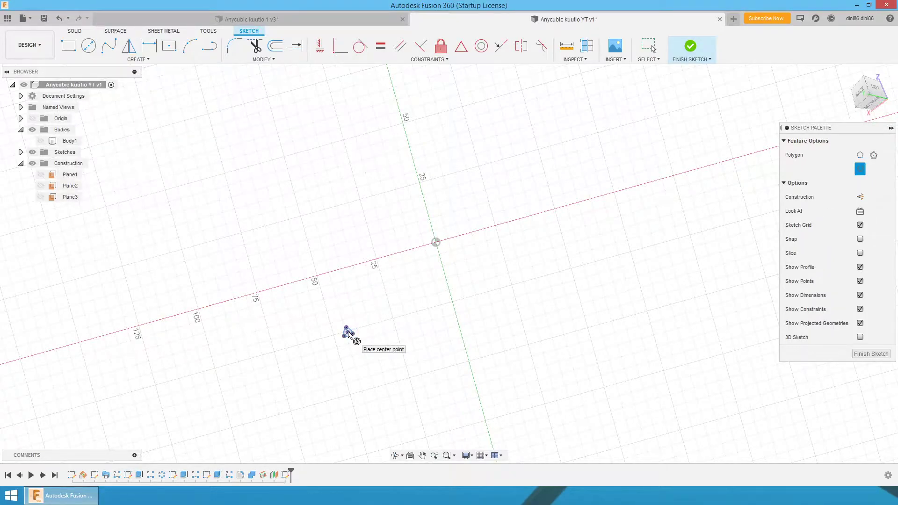
{"action": "left_click", "coordinate": [348, 333]}
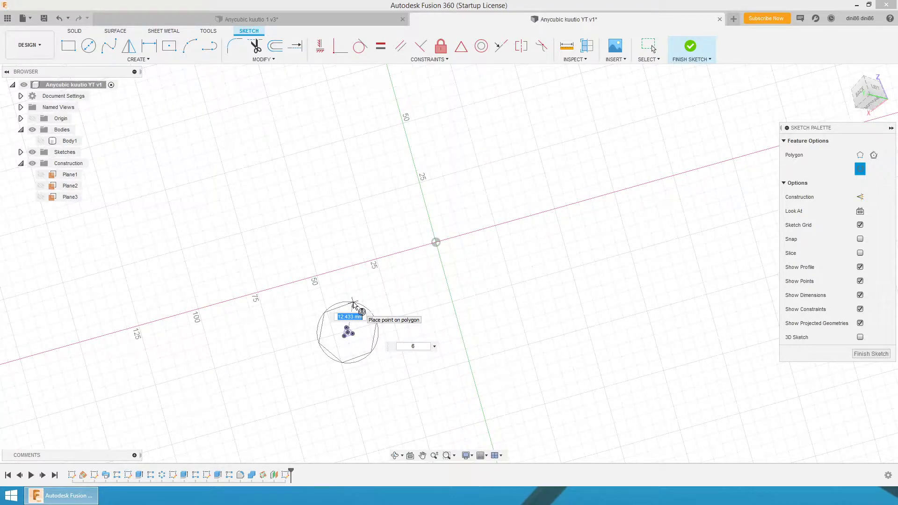
{"action": "type", "text": "25"}
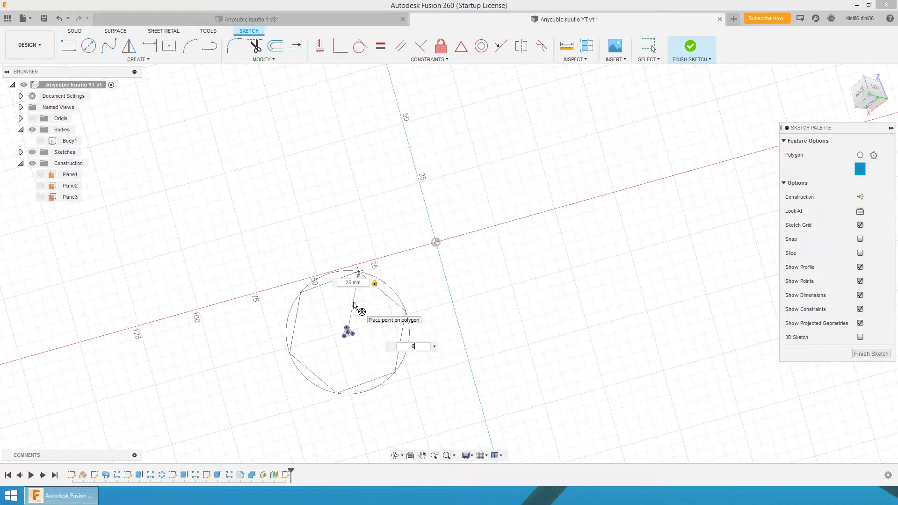
{"action": "left_click", "coordinate": [354, 305]}
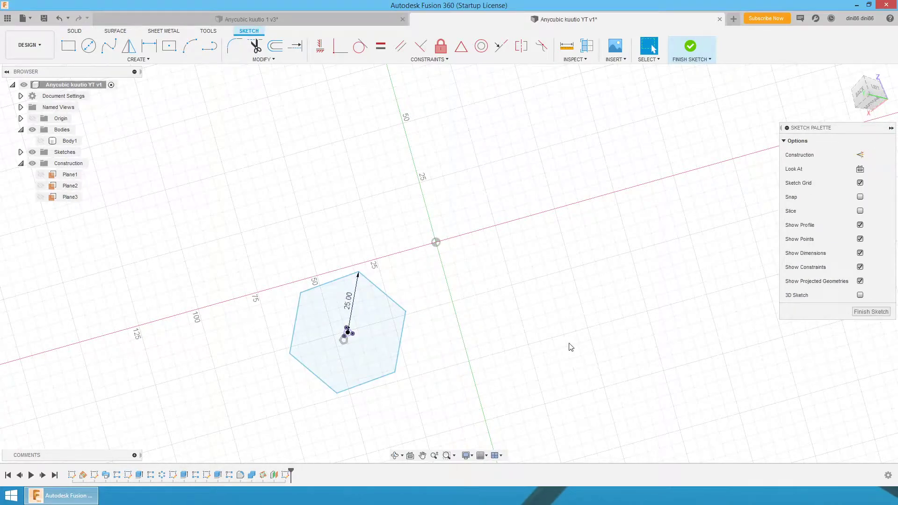
{"action": "left_click", "coordinate": [872, 312]}
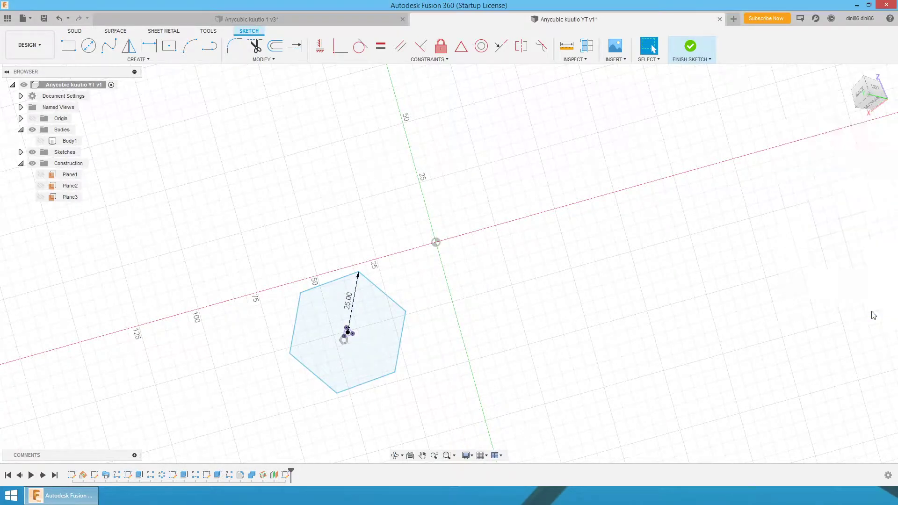
Begin an extrusion of the hexagon together with its small inner profile, and display the lattice cube body.
{"action": "mouse_move", "coordinate": [490, 366]}
{"action": "middle_mouse_down", "text": "shift"}
{"action": "mouse_move", "coordinate": [495, 323]}
{"action": "mouse_move", "coordinate": [487, 347]}
{"action": "middle_mouse_up", "text": "shift"}
{"action": "scroll", "coordinate": [351, 287], "scroll_direction": "up", "scroll_amount": 5}
{"action": "left_click", "coordinate": [375, 301]}
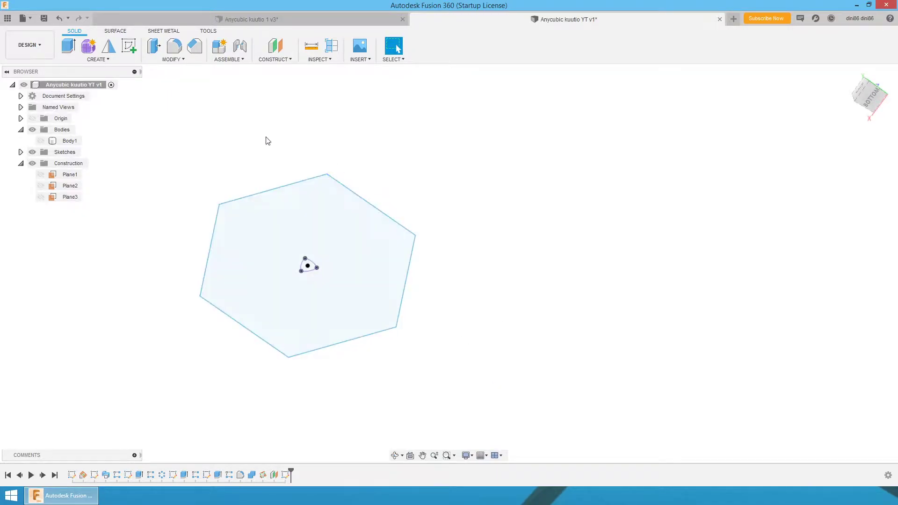
{"action": "left_click", "coordinate": [68, 47]}
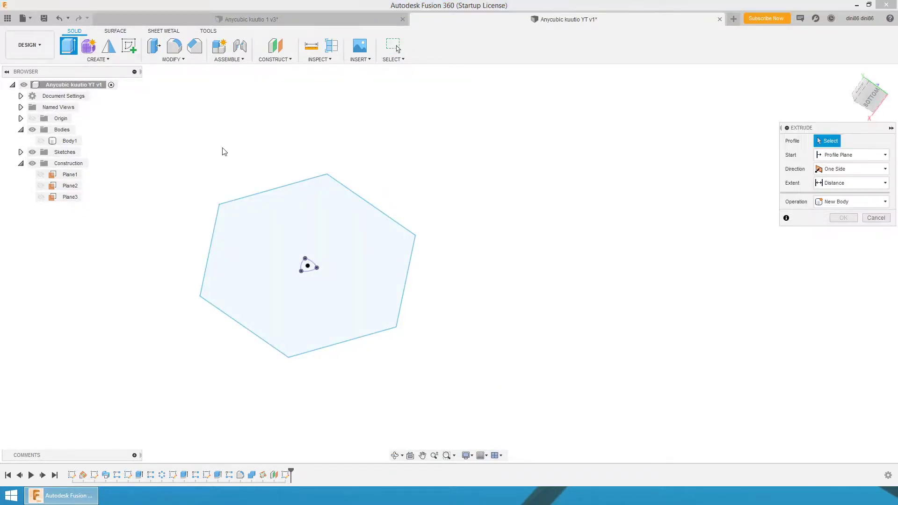
{"action": "left_click", "coordinate": [305, 268]}
{"action": "middle_click_drag", "start_coordinate": [518, 225], "coordinate": [515, 278], "text": "shift"}
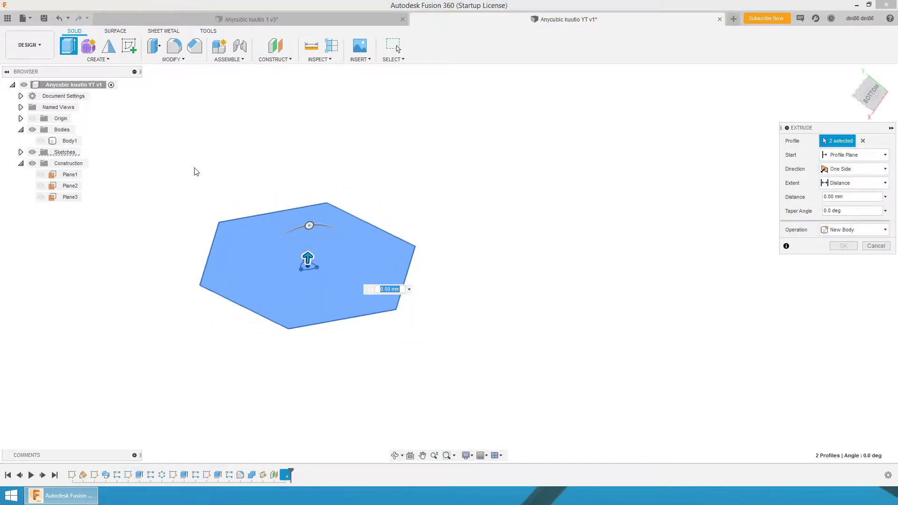
{"action": "left_click", "coordinate": [41, 141]}
{"action": "middle_click_drag", "start_coordinate": [611, 195], "coordinate": [617, 172], "text": "shift"}
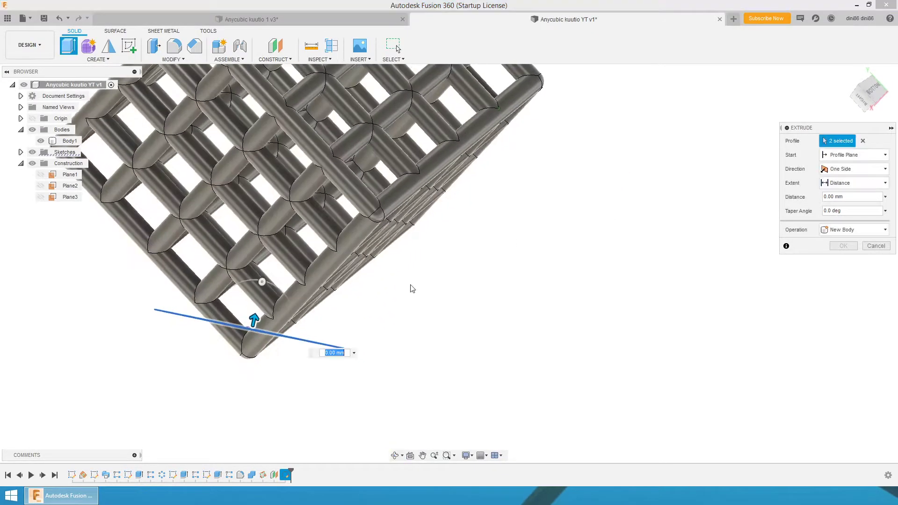
Extrude the selected profiles -7 mm, away from the cube, as a new body.
{"action": "left_click_drag", "start_coordinate": [260, 324], "coordinate": [249, 344]}
{"action": "mouse_move", "coordinate": [424, 333]}
{"action": "middle_mouse_down", "text": "shift"}
{"action": "mouse_move", "coordinate": [431, 316]}
{"action": "mouse_move", "coordinate": [417, 336]}
{"action": "middle_mouse_up", "text": "shift"}
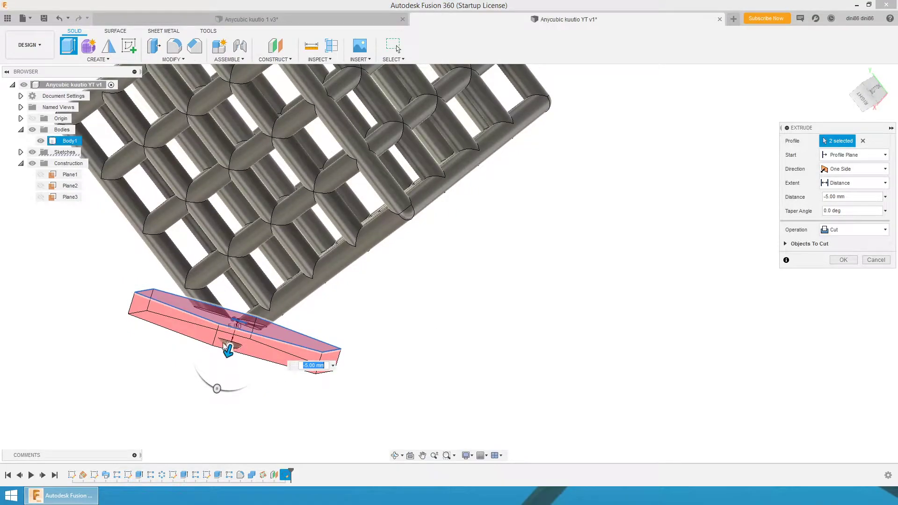
{"action": "left_click_drag", "start_coordinate": [228, 354], "coordinate": [226, 363]}
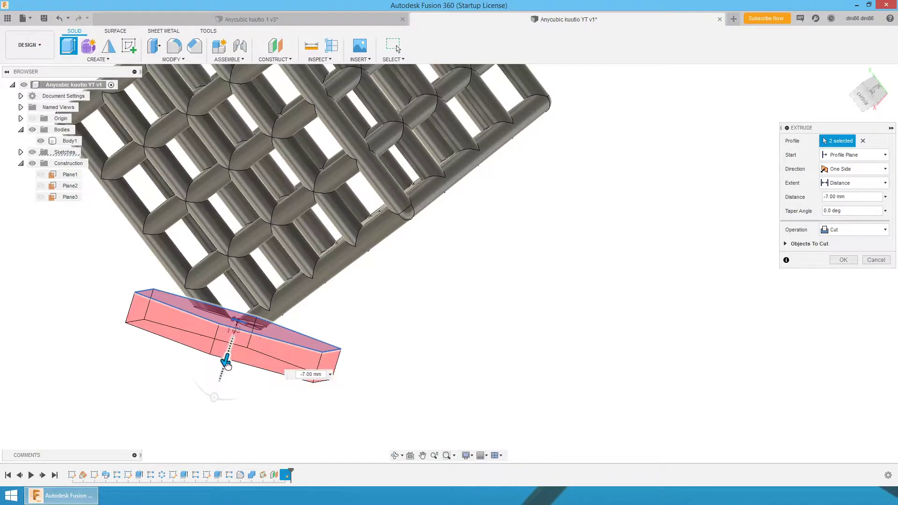
{"action": "middle_click_drag", "start_coordinate": [399, 323], "coordinate": [392, 331], "text": "shift"}
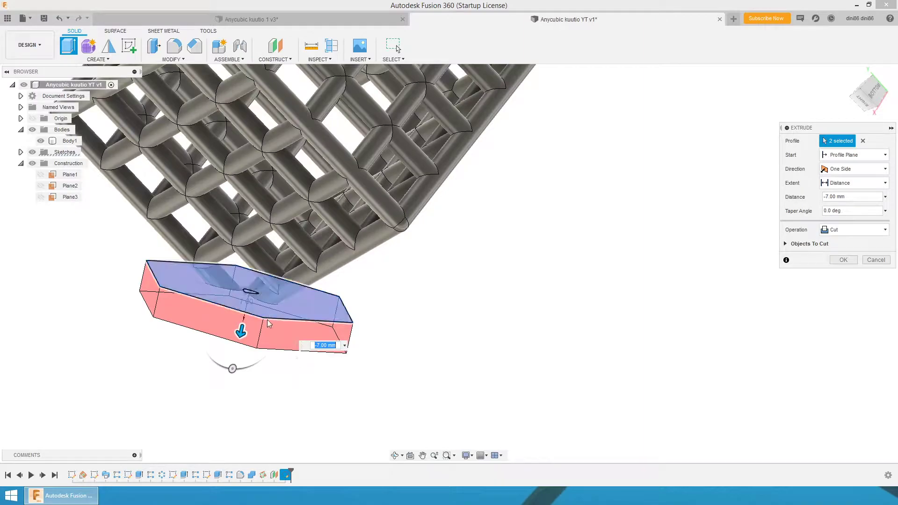
{"action": "left_click", "coordinate": [871, 232]}
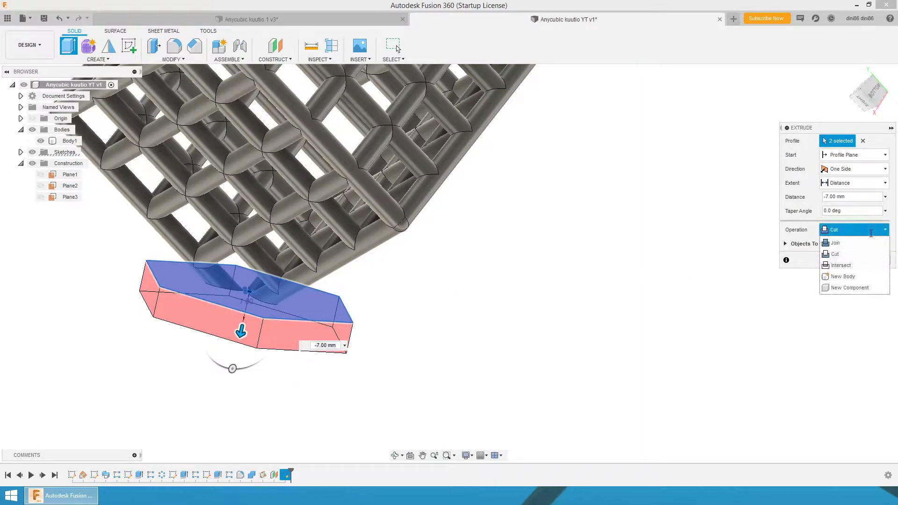
{"action": "left_click", "coordinate": [843, 276]}
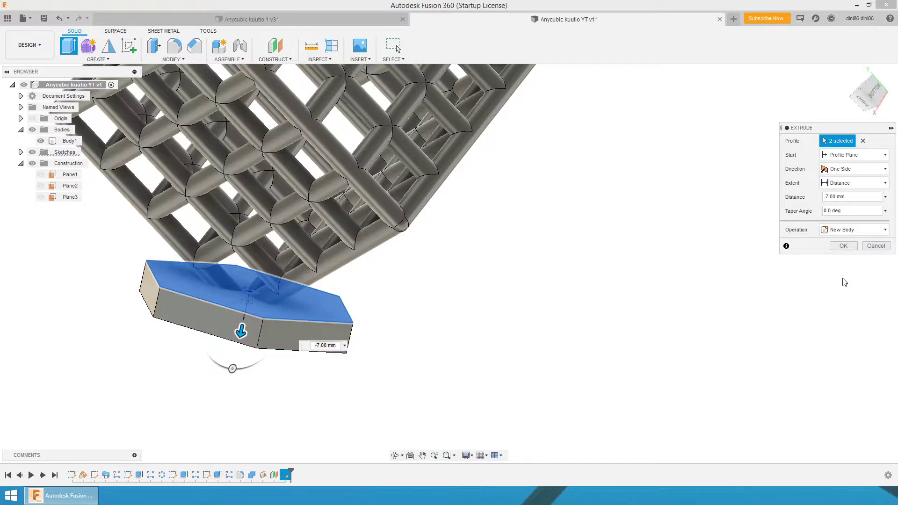
{"action": "left_click", "coordinate": [844, 246]}
{"action": "scroll", "coordinate": [713, 286], "scroll_direction": "down", "scroll_amount": 5}
{"action": "middle_click_drag", "start_coordinate": [684, 326], "coordinate": [659, 291], "text": "shift"}
{"action": "scroll", "coordinate": [564, 257], "scroll_direction": "up", "scroll_amount": 3}
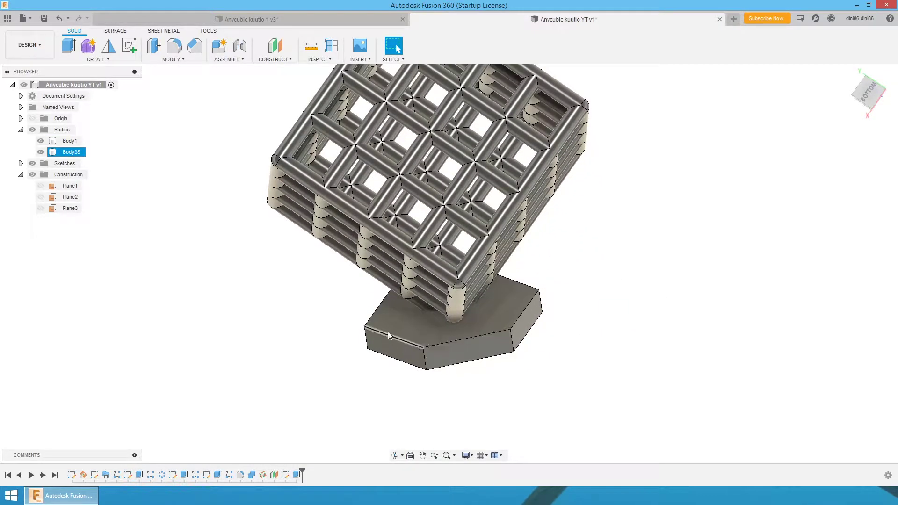
{"action": "left_click", "coordinate": [199, 50]}
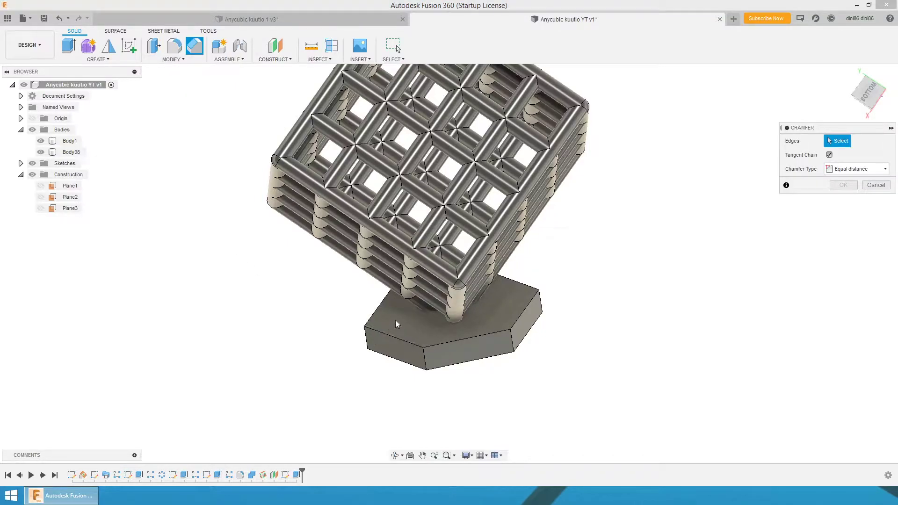
{"action": "left_click", "coordinate": [387, 333]}
{"action": "left_click", "coordinate": [381, 302]}
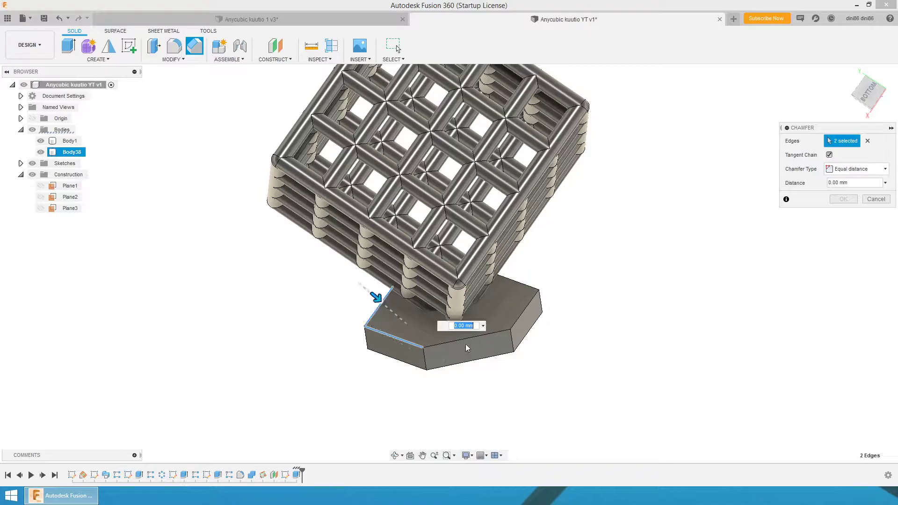
{"action": "left_click", "coordinate": [460, 340]}
{"action": "left_click", "coordinate": [526, 296]}
{"action": "left_click", "coordinate": [523, 289]}
{"action": "middle_click_drag", "start_coordinate": [571, 267], "coordinate": [677, 235], "text": "shift"}
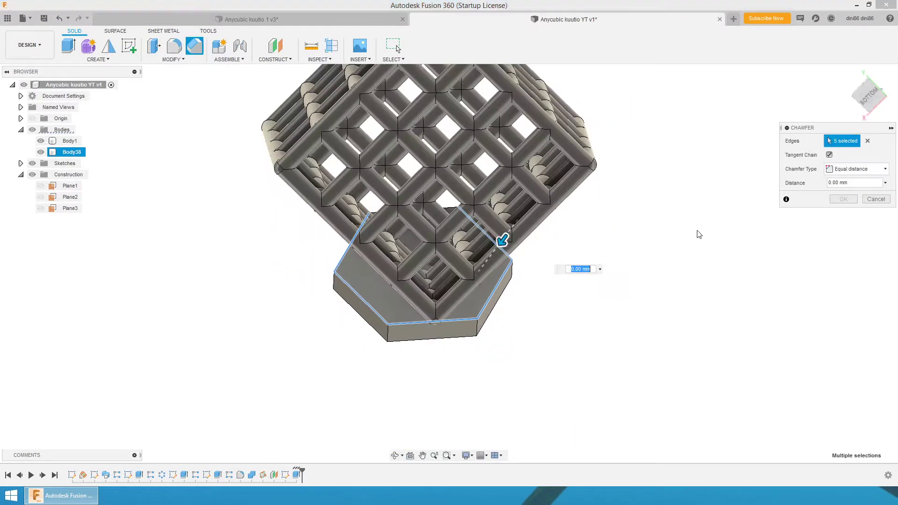
{"action": "left_click", "coordinate": [873, 200]}
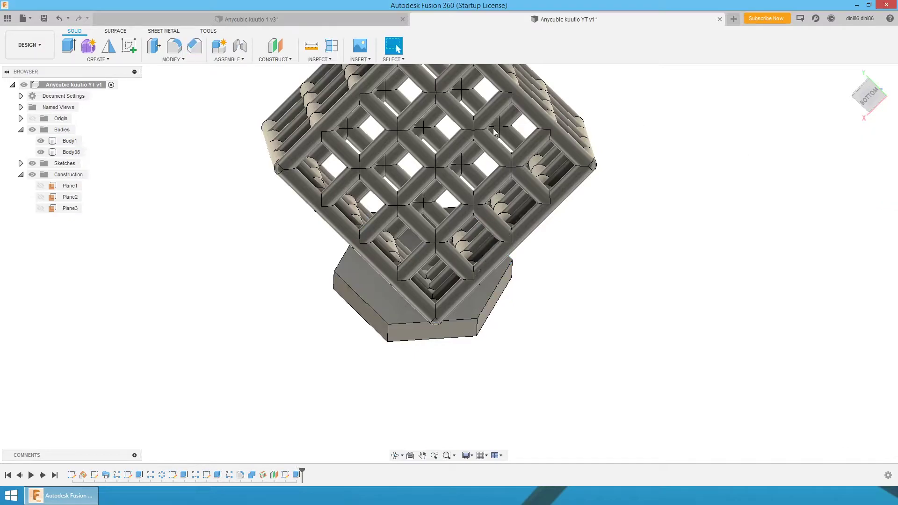
Fillet all edges of the hexagonal base's face on the cube side with a constant 2 mm radius.
{"action": "left_click", "coordinate": [170, 50]}
{"action": "left_click", "coordinate": [361, 296]}
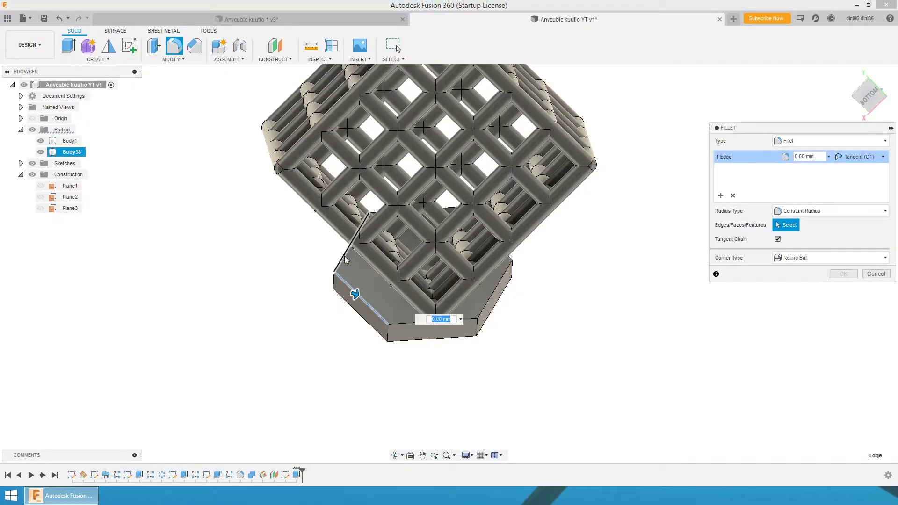
{"action": "left_click", "coordinate": [344, 257]}
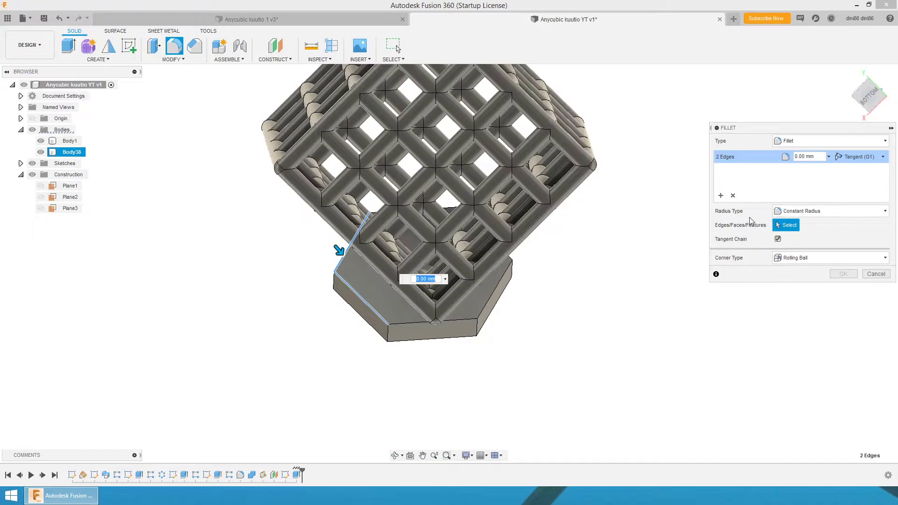
{"action": "left_click", "coordinate": [734, 197]}
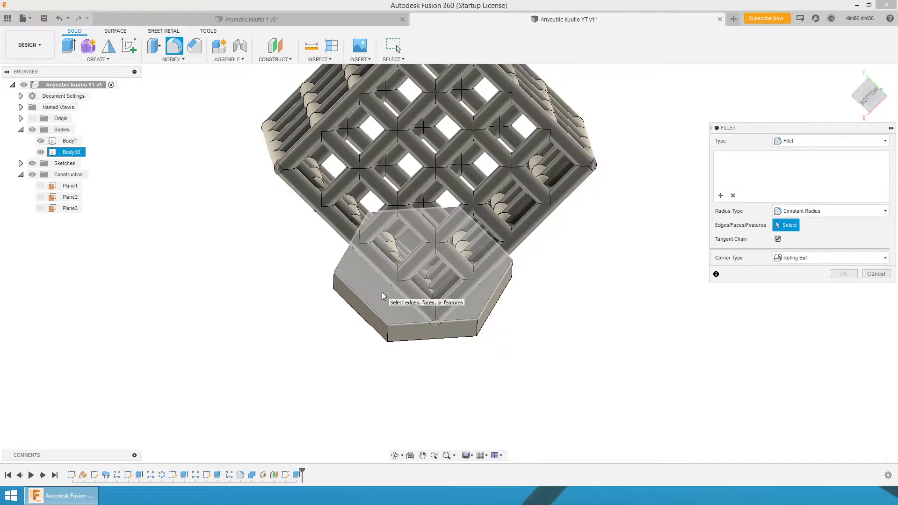
{"action": "left_click", "coordinate": [382, 292]}
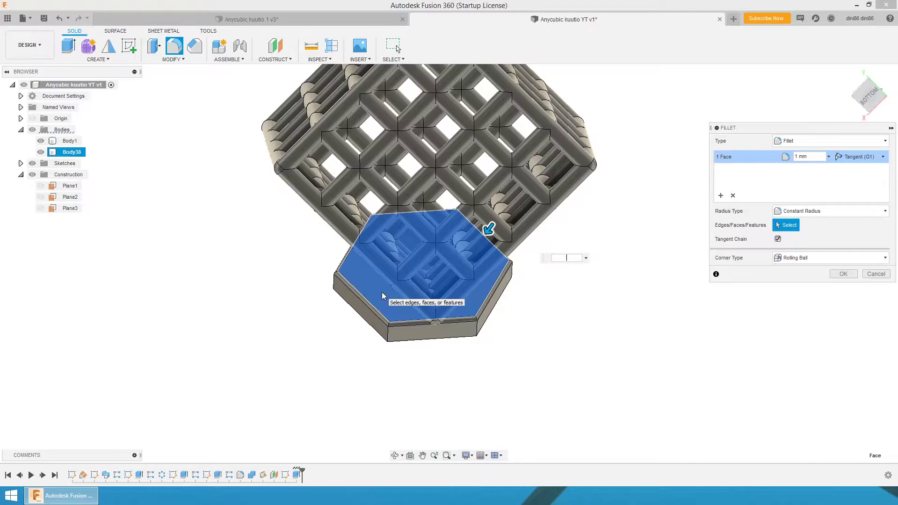
{"action": "type", "text": "2"}
{"action": "mouse_move", "coordinate": [499, 379]}
{"action": "middle_mouse_down", "text": "shift"}
{"action": "mouse_move", "coordinate": [504, 357]}
{"action": "mouse_move", "coordinate": [498, 366]}
{"action": "middle_mouse_up", "text": "shift"}
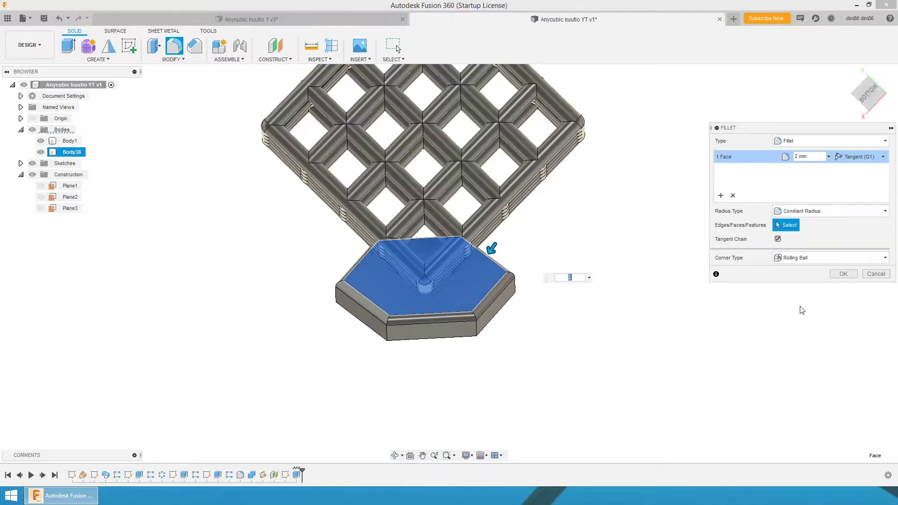
{"action": "left_click", "coordinate": [856, 276]}
Start a new sketch on the hexagonal base's flat face that faces the cube.
{"action": "middle_click_drag", "start_coordinate": [604, 248], "coordinate": [617, 264], "text": "shift"}
{"action": "left_click", "coordinate": [317, 278]}
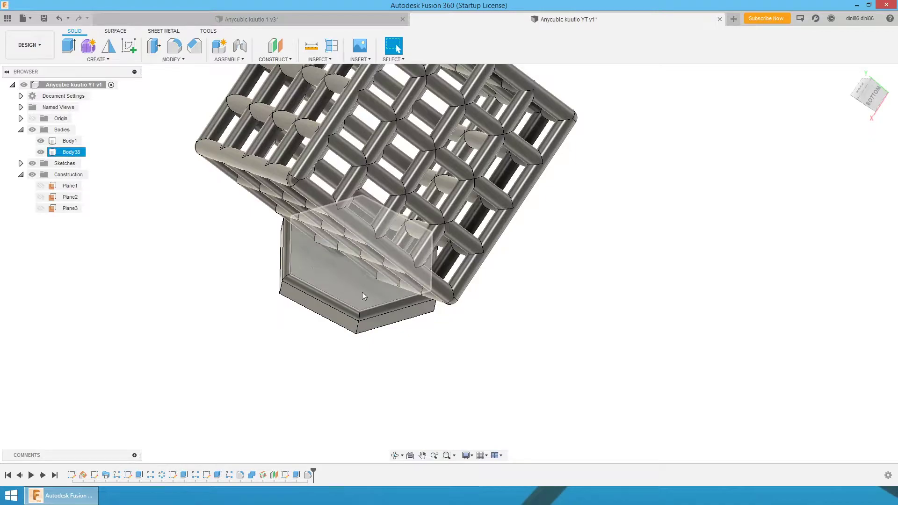
{"action": "key", "text": "Escape"}
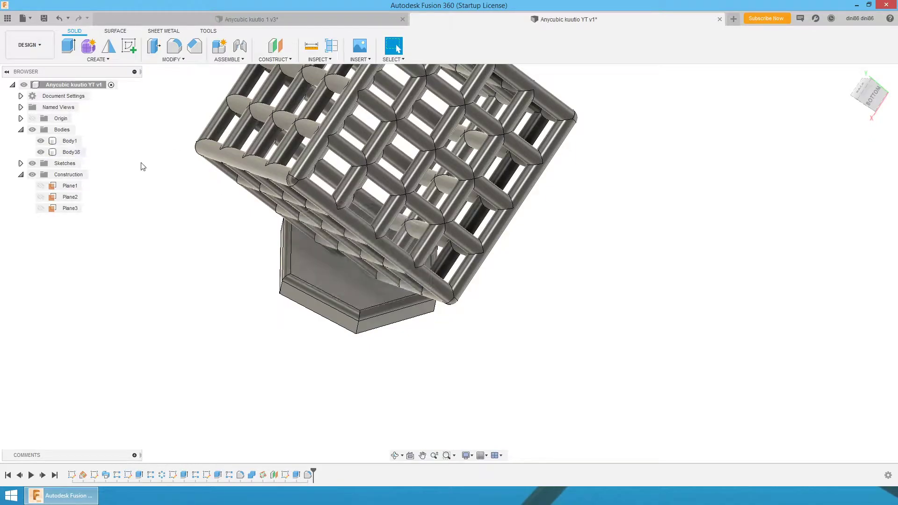
{"action": "left_click", "coordinate": [130, 47]}
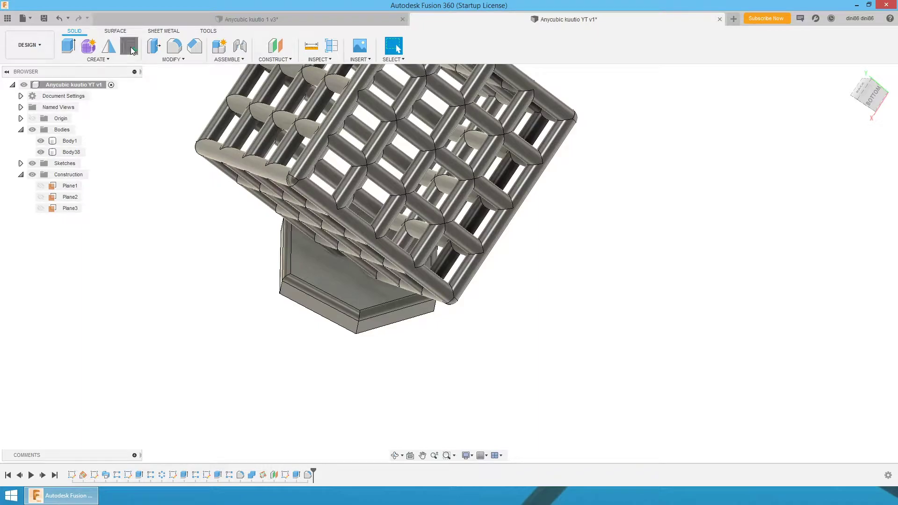
{"action": "left_click", "coordinate": [326, 271]}
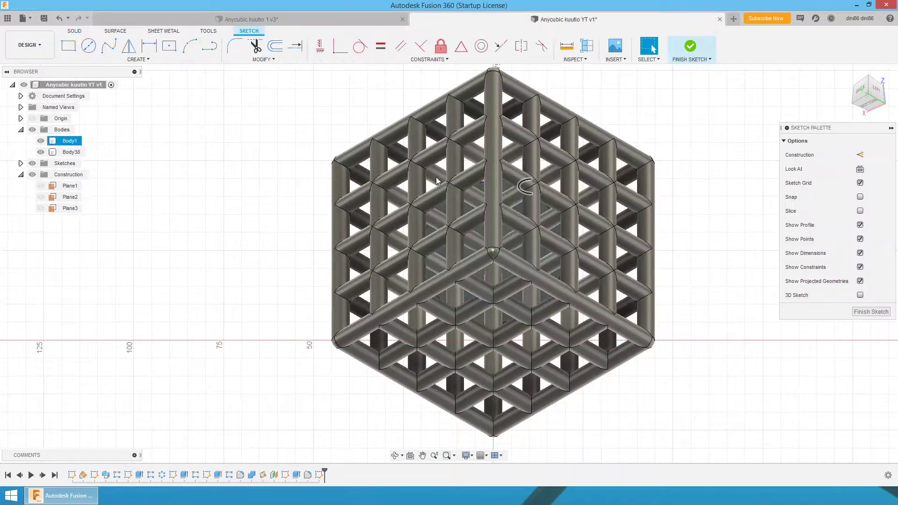
Hide the lattice cube body so that only the hexagonal base is displayed.
{"action": "left_click", "coordinate": [41, 142]}
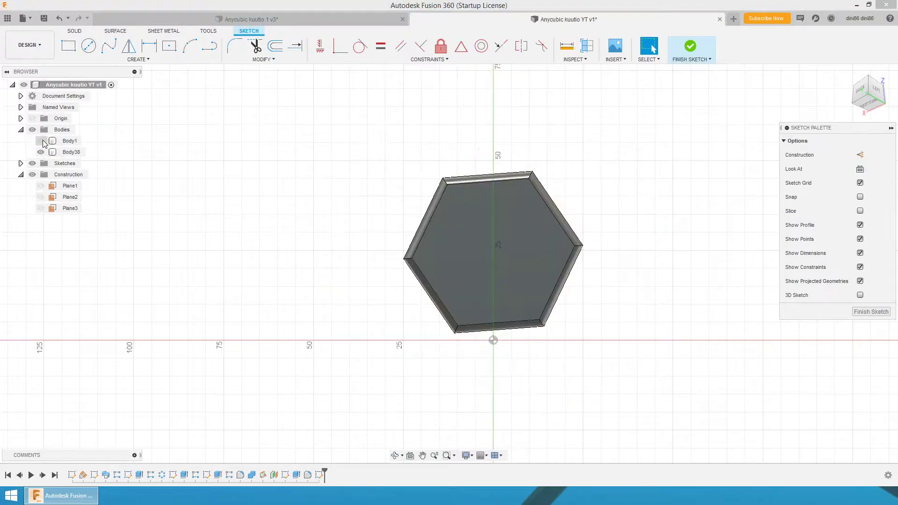
{"action": "left_click", "coordinate": [41, 141]}
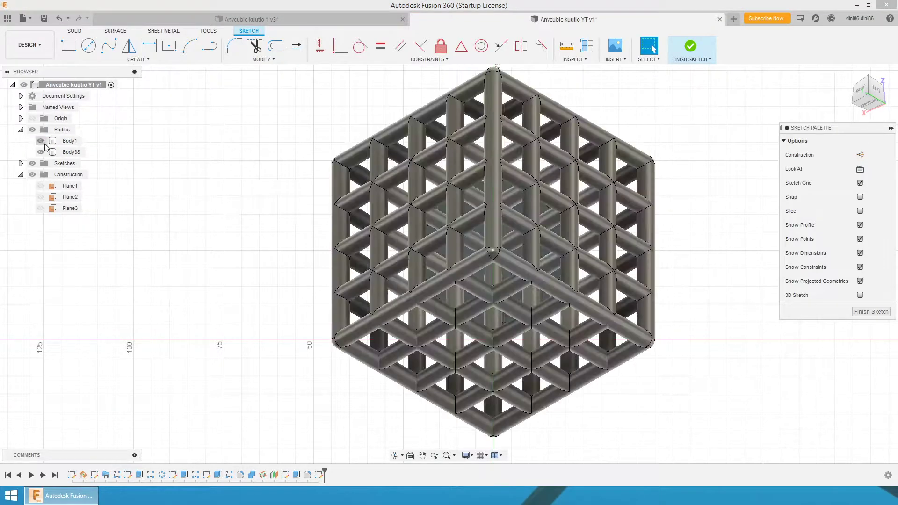
{"action": "mouse_move", "coordinate": [315, 332]}
{"action": "middle_mouse_down", "text": "shift"}
{"action": "mouse_move", "coordinate": [303, 327]}
{"action": "mouse_move", "coordinate": [332, 291]}
{"action": "mouse_move", "coordinate": [360, 286]}
{"action": "mouse_move", "coordinate": [377, 322]}
{"action": "mouse_move", "coordinate": [328, 338]}
{"action": "middle_mouse_up", "text": "shift"}
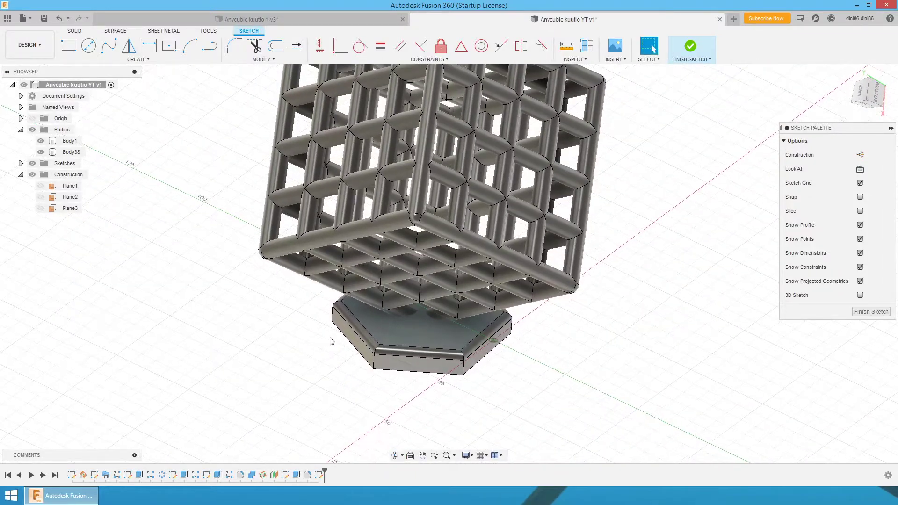
{"action": "left_click", "coordinate": [41, 142]}
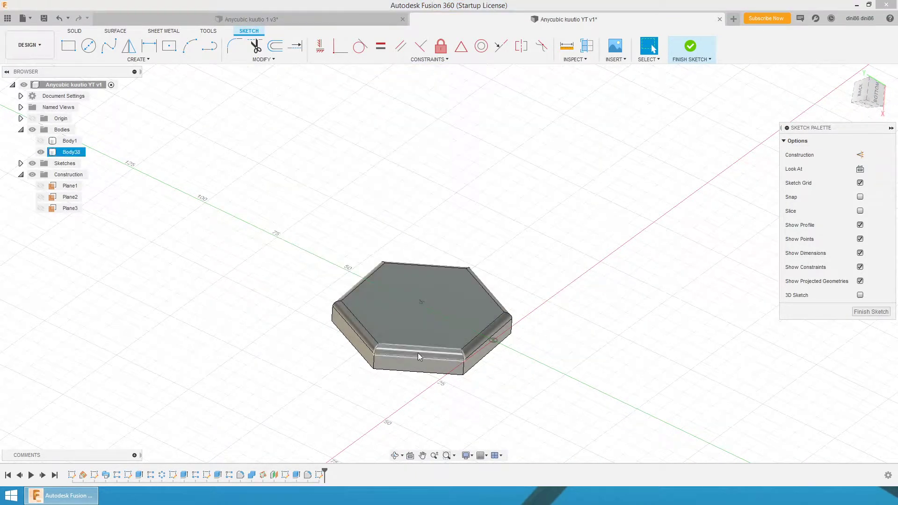
Add the sketch text "3Dan" to the hexagonal base's flat face.
{"action": "left_click", "coordinate": [174, 62]}
{"action": "left_click", "coordinate": [111, 173]}
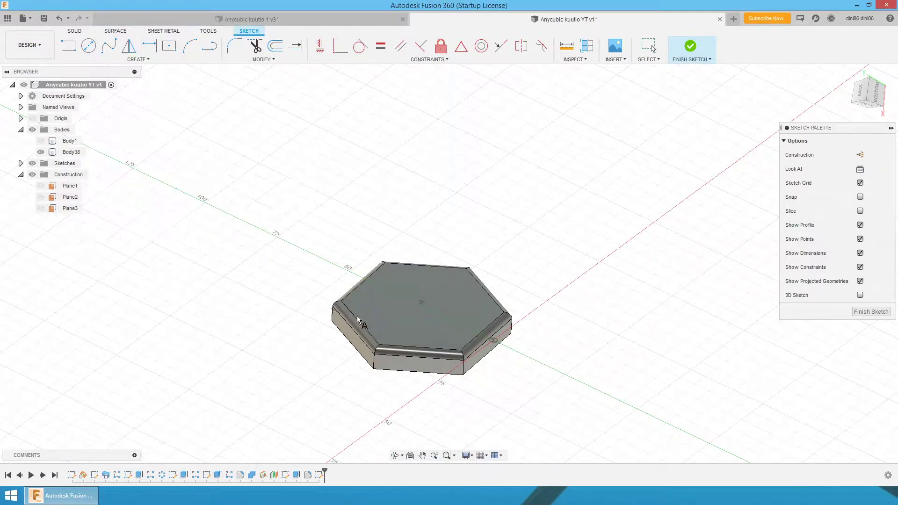
{"action": "left_click", "coordinate": [407, 330]}
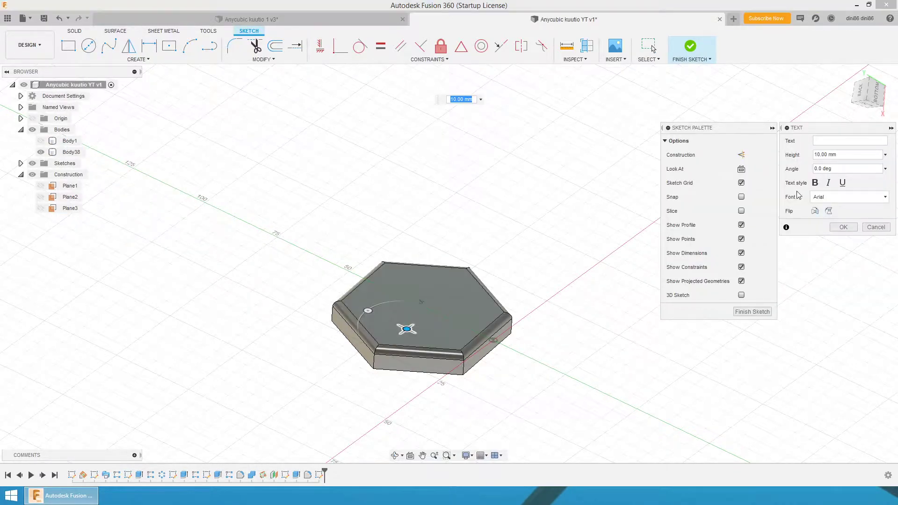
{"action": "left_click", "coordinate": [828, 142]}
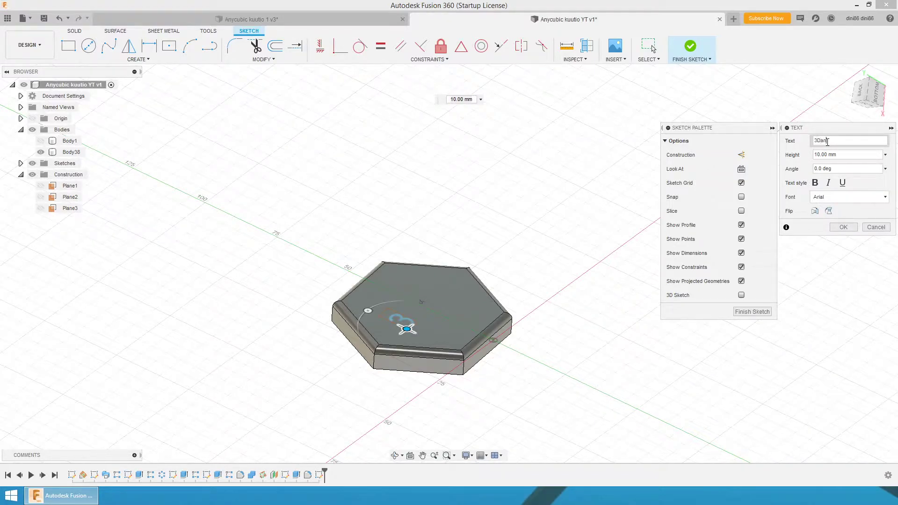
{"action": "middle_click_drag", "start_coordinate": [525, 259], "coordinate": [528, 276], "text": "shift"}
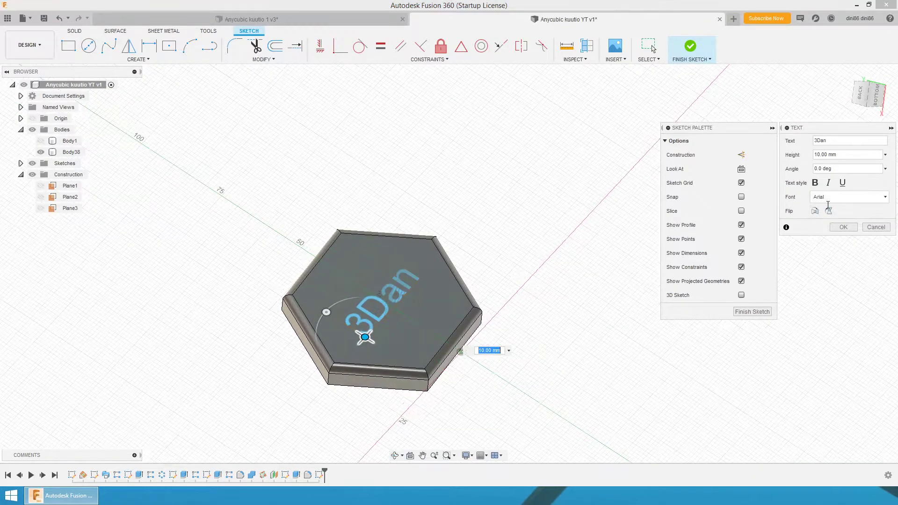
Set the font of the "3Dan" text to Cooper Black.
{"action": "left_click", "coordinate": [833, 198]}
{"action": "scroll", "coordinate": [810, 268], "scroll_direction": "down", "scroll_amount": 15}
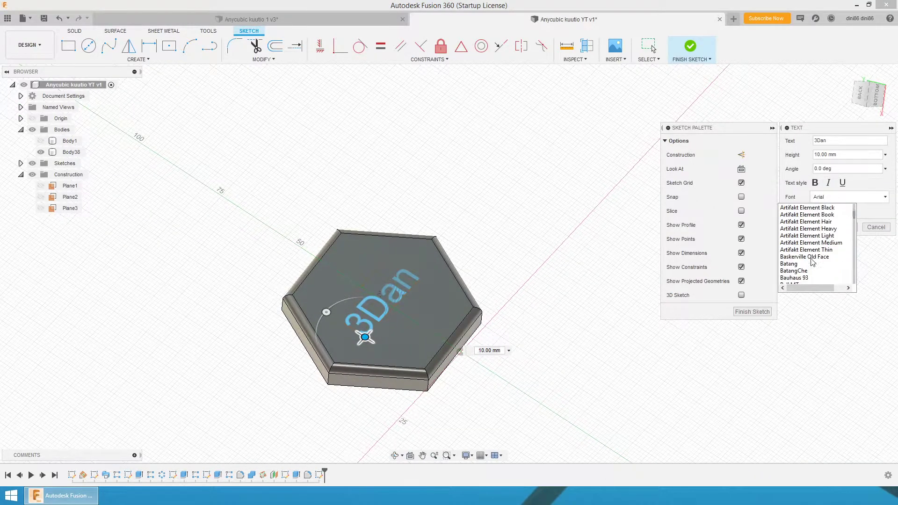
{"action": "scroll", "coordinate": [810, 269], "scroll_direction": "down", "scroll_amount": 3}
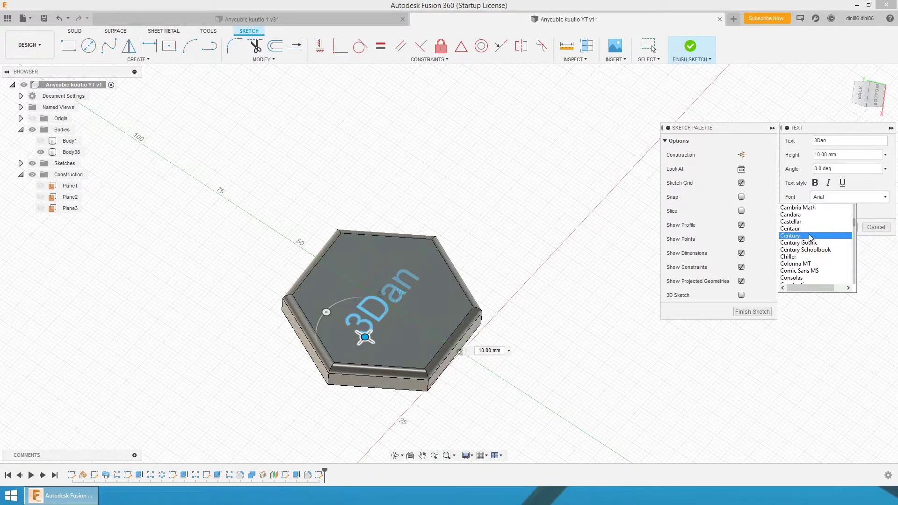
{"action": "left_click", "coordinate": [810, 271]}
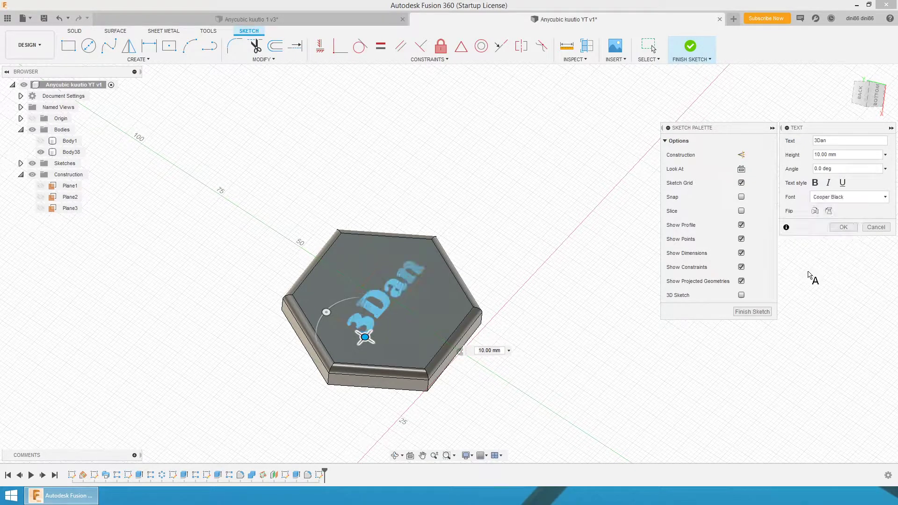
Rotate the text to -55 degrees and place it, 8 mm high, just inside the hexagon's edge nearest the text.
{"action": "left_click_drag", "start_coordinate": [326, 312], "coordinate": [365, 304]}
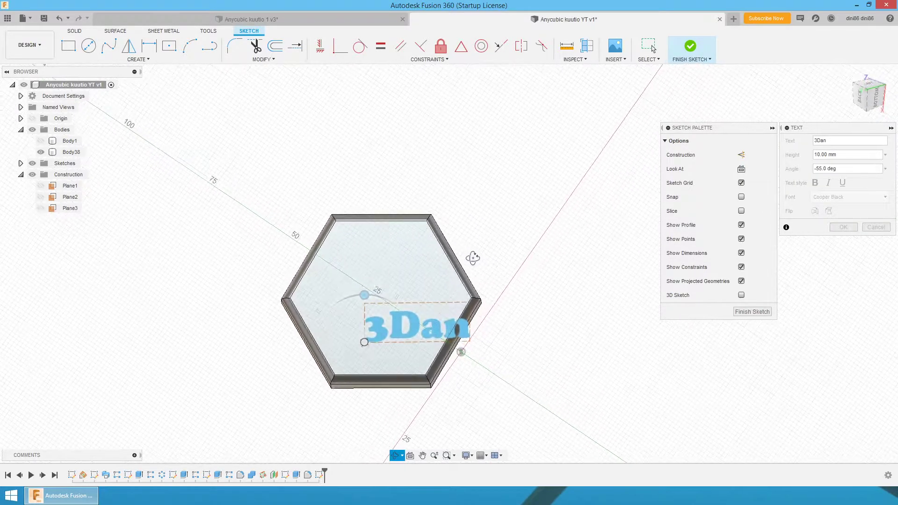
{"action": "left_click", "coordinate": [365, 294]}
{"action": "left_click_drag", "start_coordinate": [364, 342], "coordinate": [329, 372]}
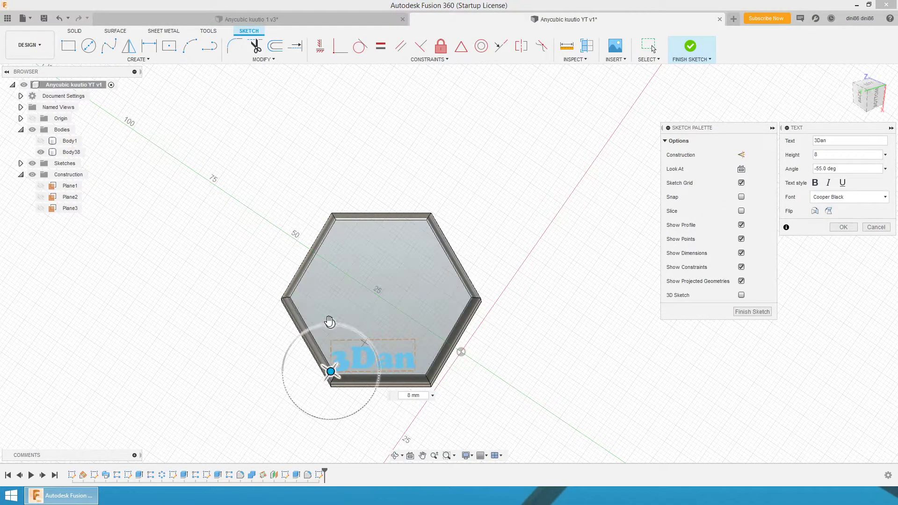
{"action": "left_click_drag", "start_coordinate": [331, 371], "coordinate": [340, 372]}
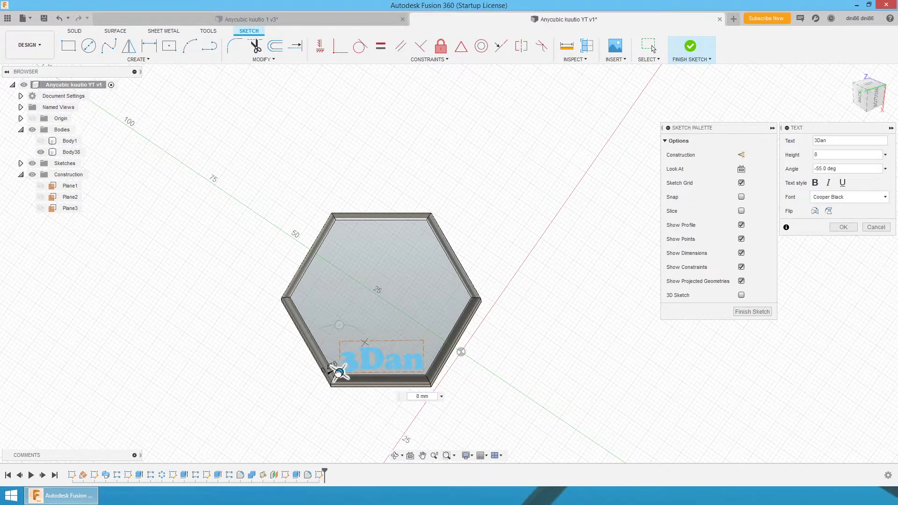
Set the text angle to -56 degrees, shift the text closer to the hexagon's corner, and complete the text.
{"action": "scroll", "coordinate": [381, 387], "scroll_direction": "up", "scroll_amount": 5}
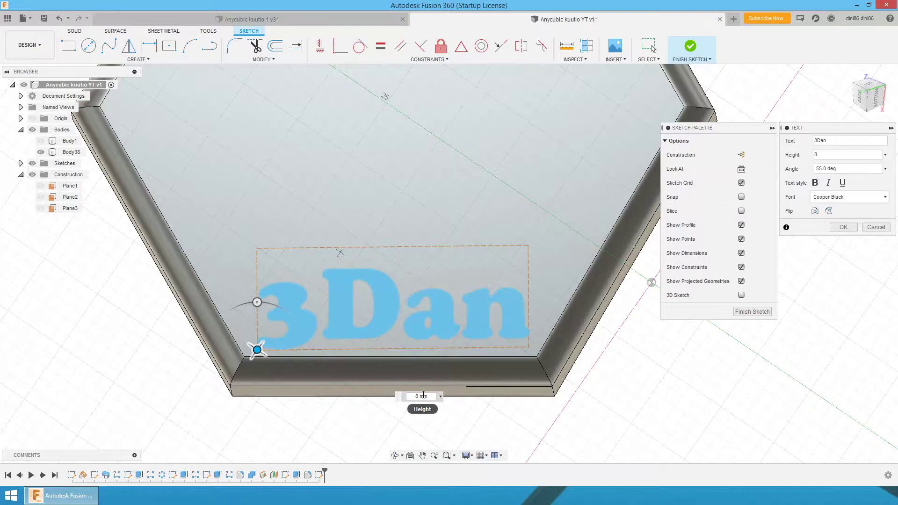
{"action": "left_click", "coordinate": [823, 170]}
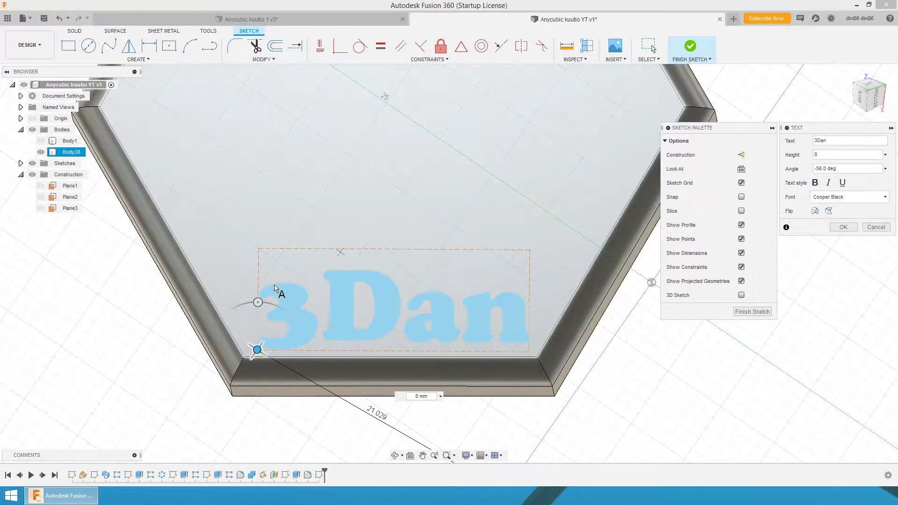
{"action": "left_click_drag", "start_coordinate": [257, 350], "coordinate": [252, 354]}
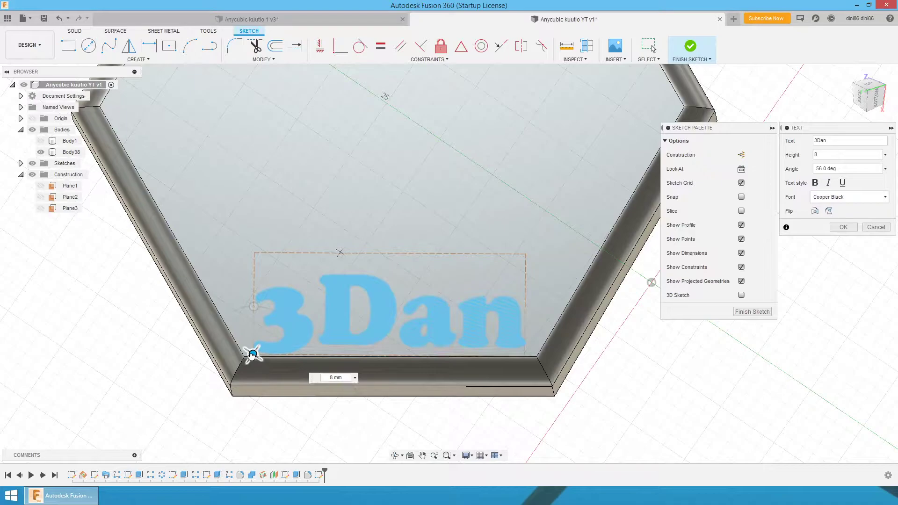
{"action": "left_click", "coordinate": [841, 229]}
{"action": "scroll", "coordinate": [374, 145], "scroll_direction": "down", "scroll_amount": 5}
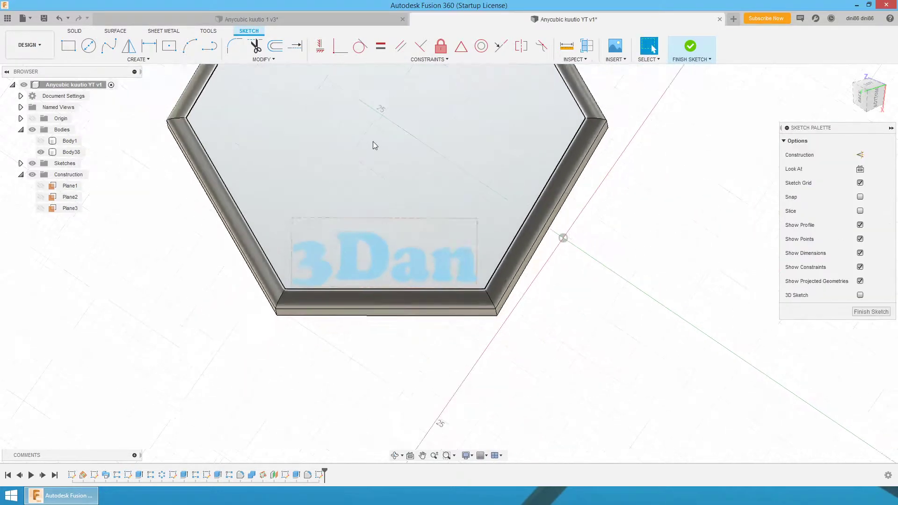
Finish the sketch and extrude only the "3Dan" text 1 mm outward, joined to the hexagonal base.
{"action": "middle_click_drag", "start_coordinate": [674, 261], "coordinate": [684, 239], "text": "shift"}
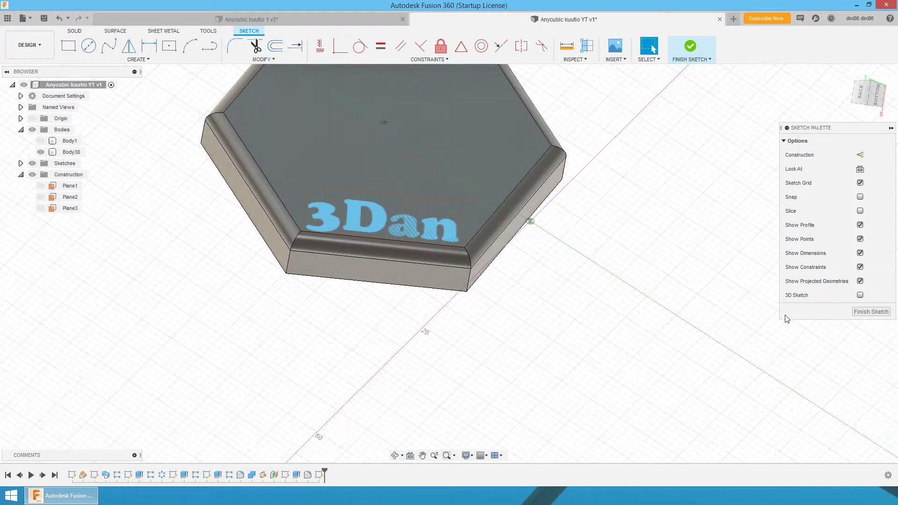
{"action": "left_click", "coordinate": [871, 311]}
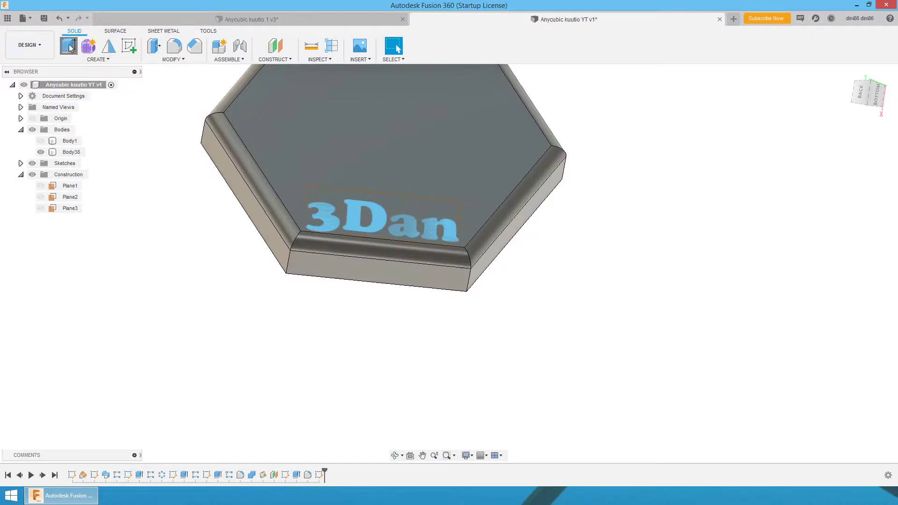
{"action": "left_click", "coordinate": [70, 47]}
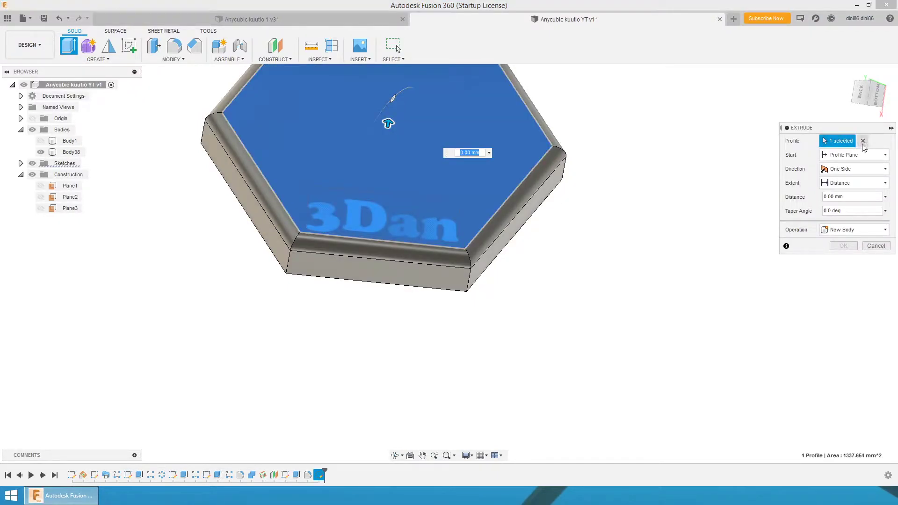
{"action": "left_click", "coordinate": [863, 142]}
{"action": "left_click", "coordinate": [376, 218]}
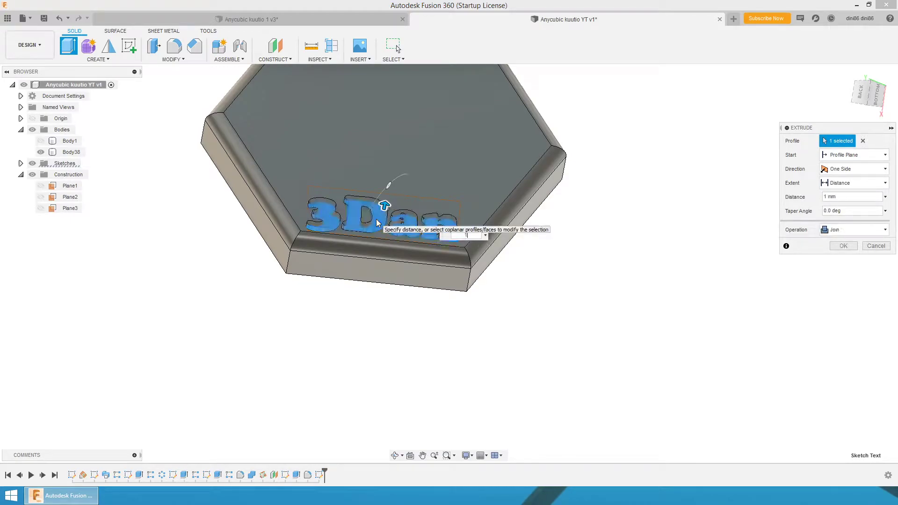
{"action": "left_click", "coordinate": [845, 251]}
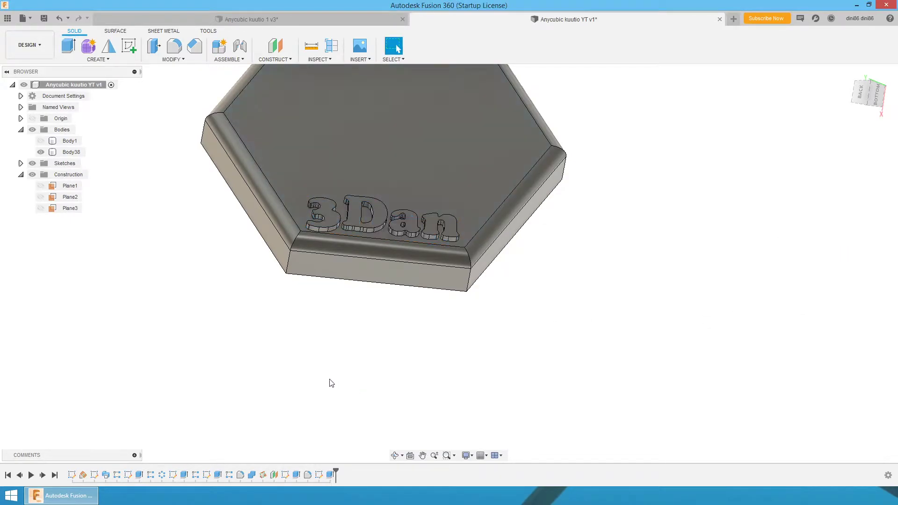
Show the lattice cube body again together with the hexagonal base.
{"action": "scroll", "coordinate": [320, 380], "scroll_direction": "down", "scroll_amount": 3}
{"action": "left_click", "coordinate": [40, 152]}
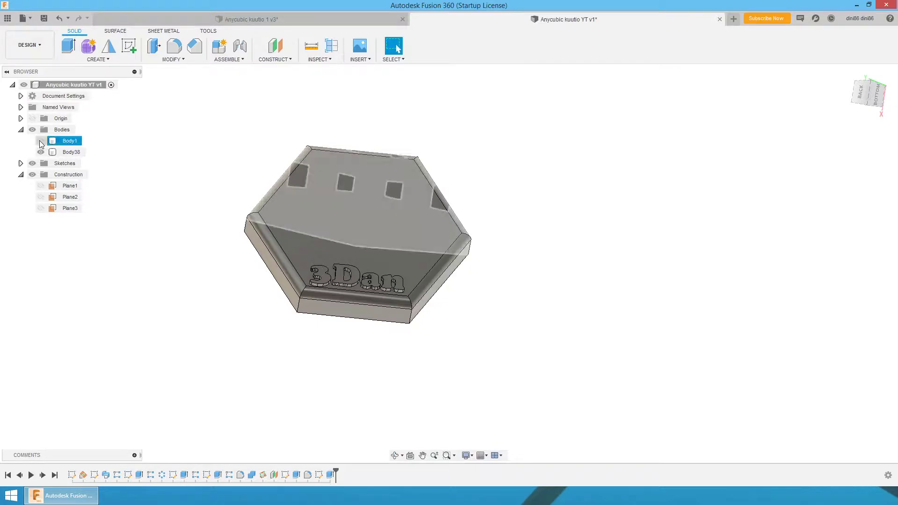
{"action": "left_click", "coordinate": [40, 141]}
{"action": "middle_click_drag", "start_coordinate": [554, 406], "coordinate": [559, 351], "text": "shift"}
{"action": "mouse_move", "coordinate": [500, 276]}
{"action": "middle_mouse_down", "text": "shift"}
{"action": "mouse_move", "coordinate": [554, 242]}
{"action": "mouse_move", "coordinate": [503, 271]}
{"action": "mouse_move", "coordinate": [509, 291]}
{"action": "middle_mouse_up", "text": "shift"}
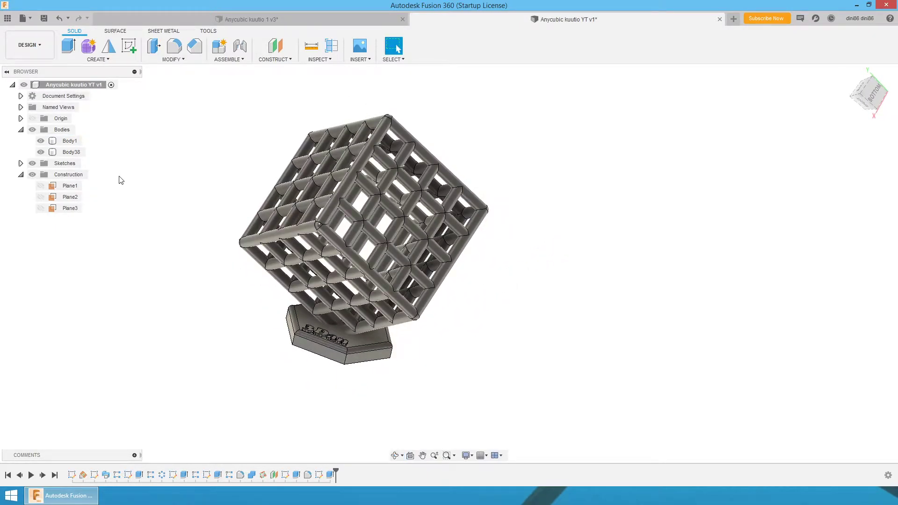
{"action": "middle_click_drag", "start_coordinate": [199, 182], "coordinate": [225, 153], "text": "shift"}
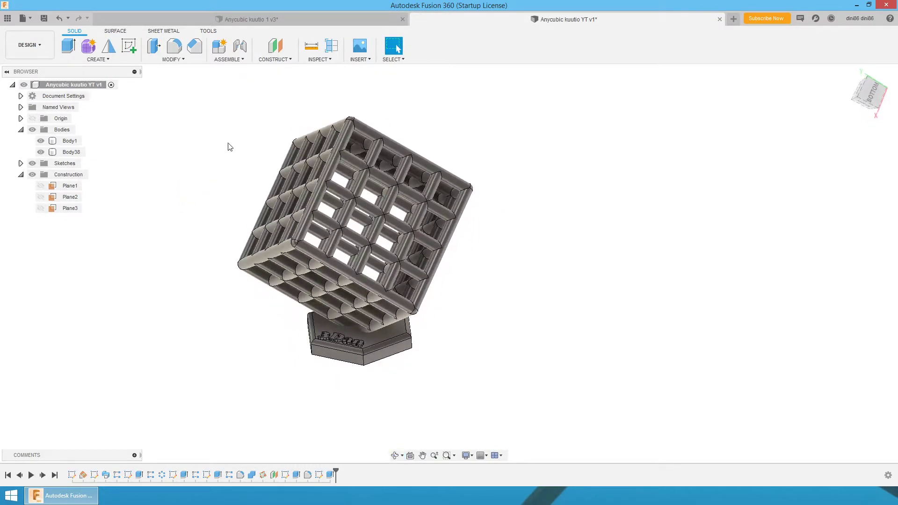
Construct a plane at a 55 degree angle about the Y axis, passing diagonally through the lattice cube.
{"action": "left_click", "coordinate": [276, 60]}
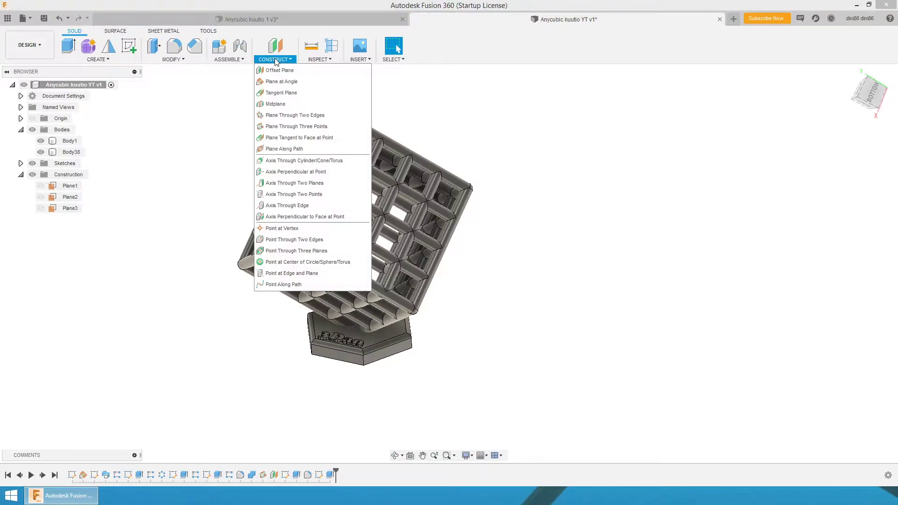
{"action": "left_click", "coordinate": [299, 81]}
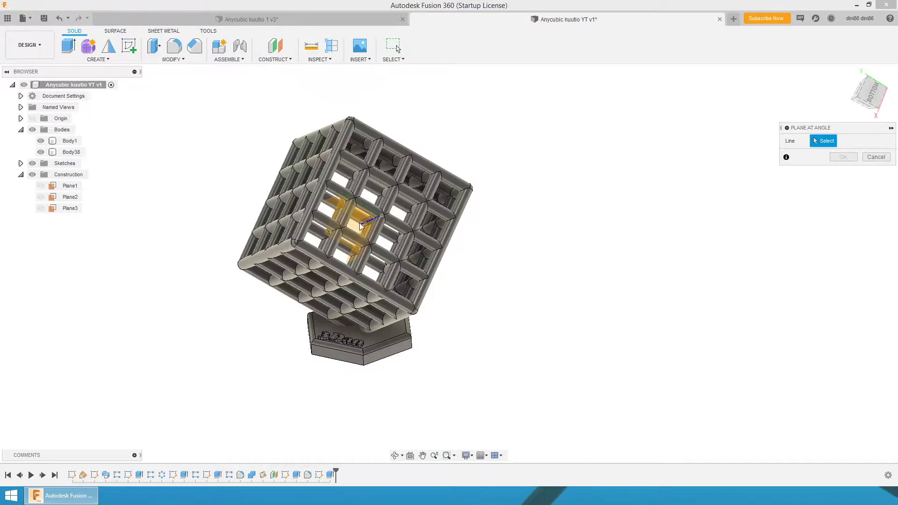
{"action": "middle_click_drag", "start_coordinate": [559, 248], "coordinate": [580, 228], "text": "shift"}
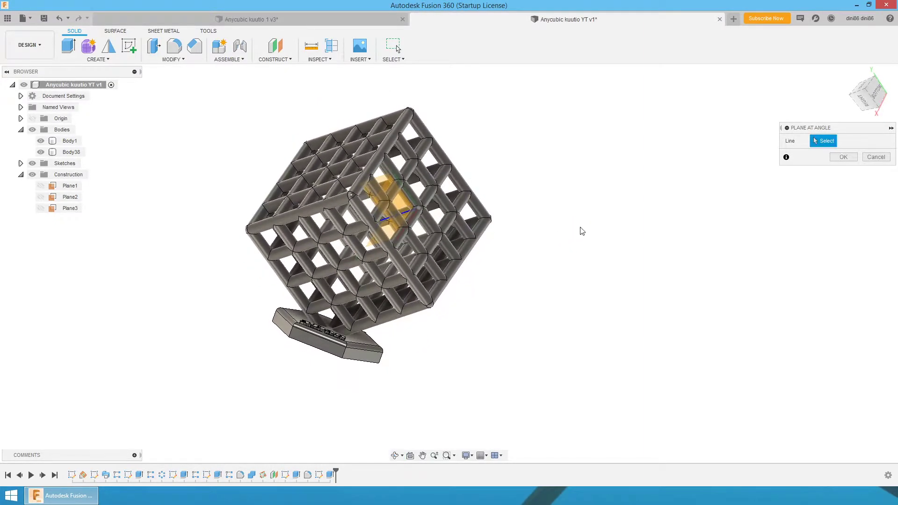
{"action": "left_click", "coordinate": [411, 201]}
{"action": "middle_click_drag", "start_coordinate": [553, 140], "coordinate": [562, 183], "text": "shift"}
{"action": "left_click_drag", "start_coordinate": [382, 233], "coordinate": [403, 258]}
{"action": "middle_click_drag", "start_coordinate": [572, 177], "coordinate": [583, 182], "text": "shift"}
{"action": "left_click_drag", "start_coordinate": [402, 287], "coordinate": [396, 293]}
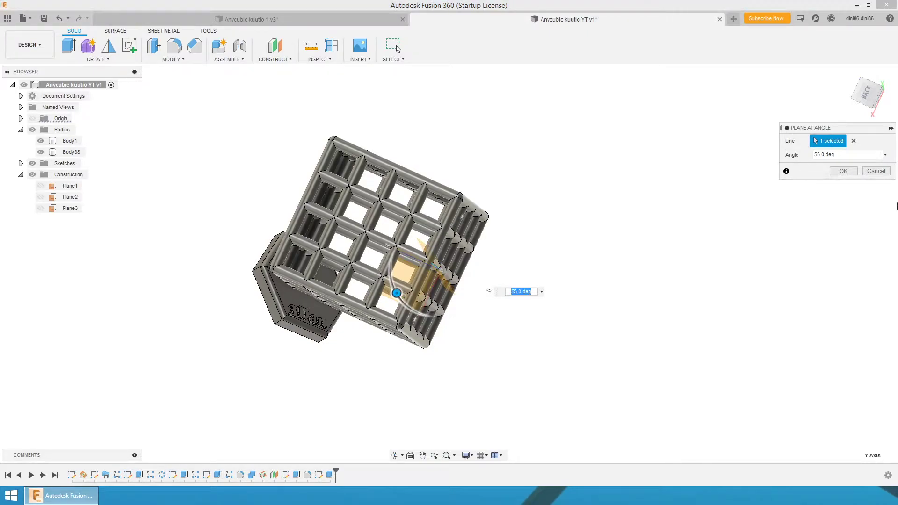
{"action": "left_click", "coordinate": [842, 171]}
Resize the displayed extents of the new angled construction plane.
{"action": "middle_click_drag", "start_coordinate": [666, 291], "coordinate": [448, 248], "text": "shift"}
{"action": "left_click", "coordinate": [449, 249]}
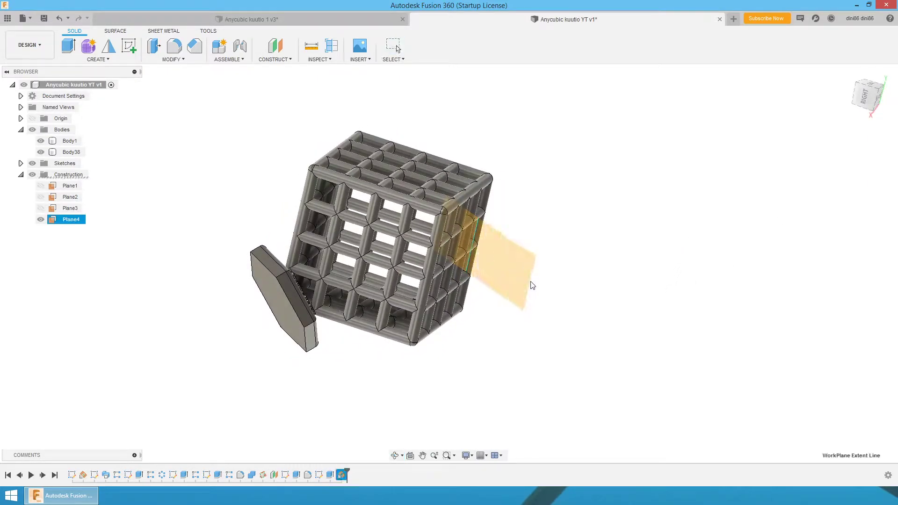
{"action": "left_click_drag", "start_coordinate": [507, 240], "coordinate": [514, 209]}
{"action": "middle_click_drag", "start_coordinate": [646, 197], "coordinate": [607, 202], "text": "shift"}
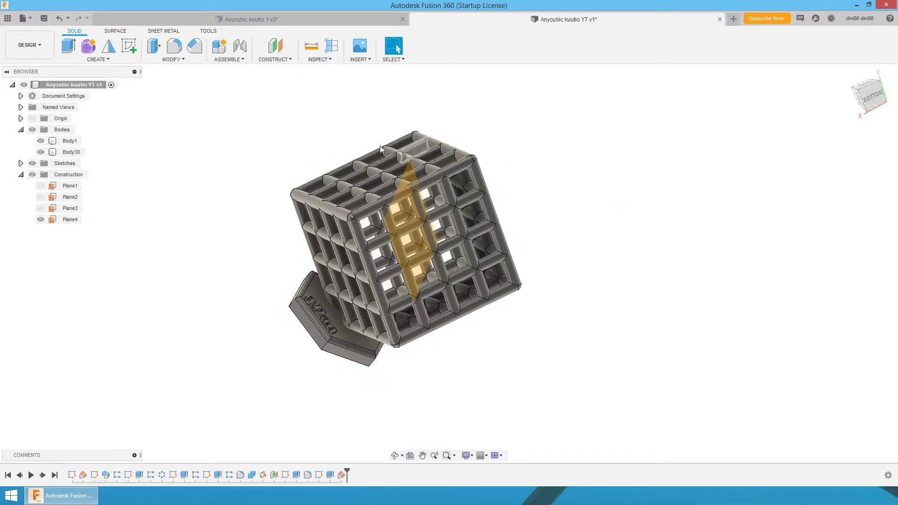
Start a sketch on the angled plane and draw a narrow rectangle about 109 mm tall, extending past both ends of the cube.
{"action": "left_click", "coordinate": [128, 45]}
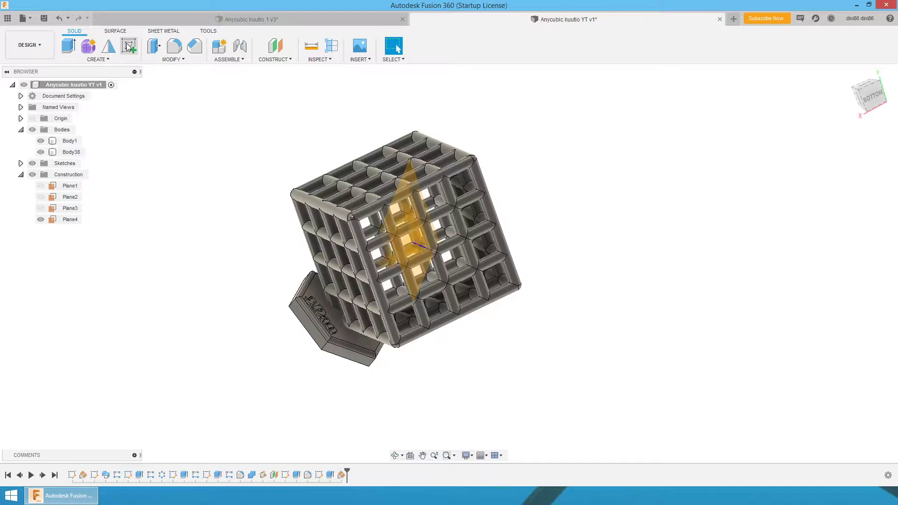
{"action": "left_click", "coordinate": [397, 198]}
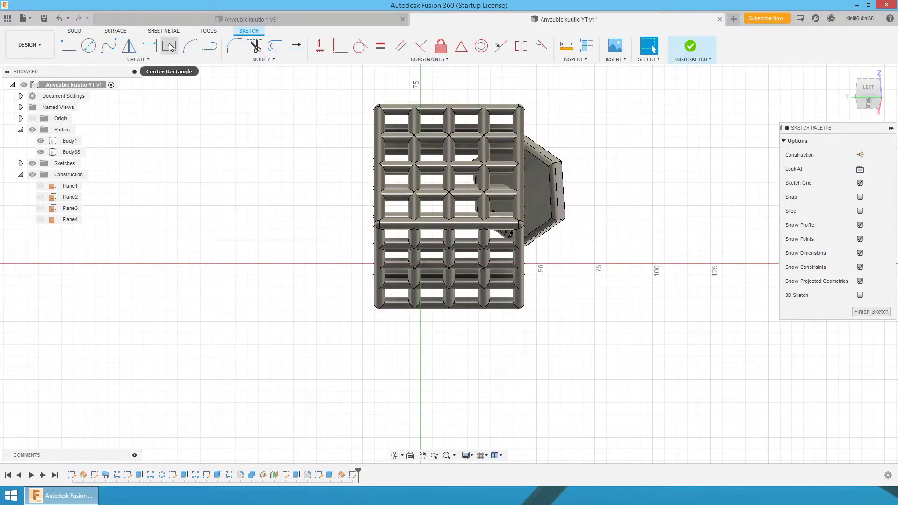
{"action": "left_click", "coordinate": [69, 48]}
{"action": "scroll", "coordinate": [134, 240], "scroll_direction": "down", "scroll_amount": 1}
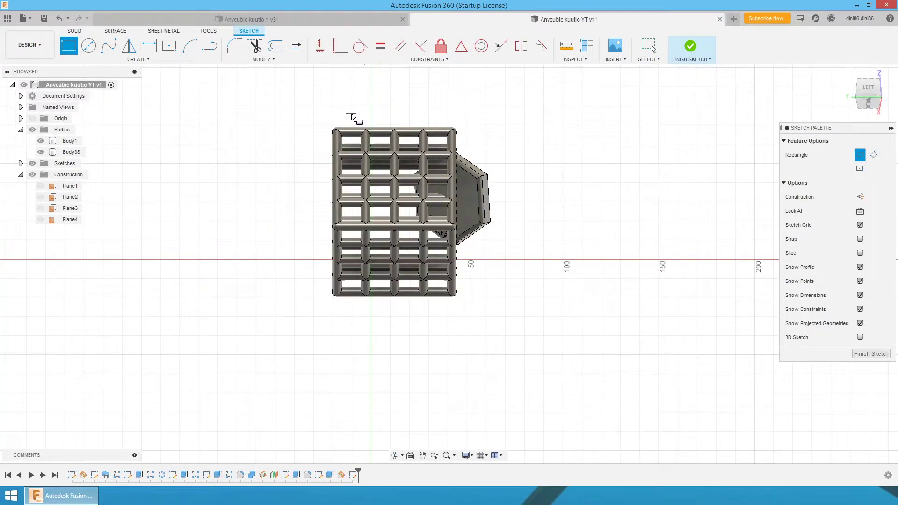
{"action": "left_click", "coordinate": [351, 113]}
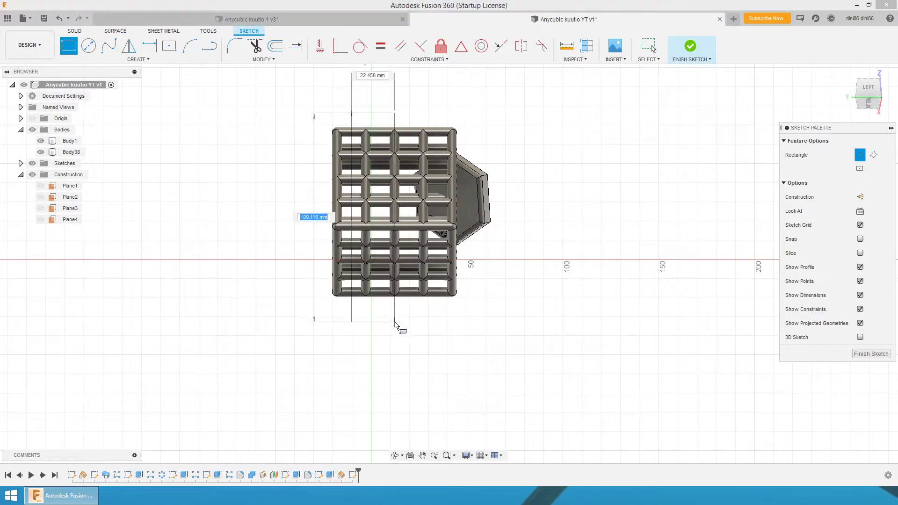
{"action": "left_click", "coordinate": [398, 323]}
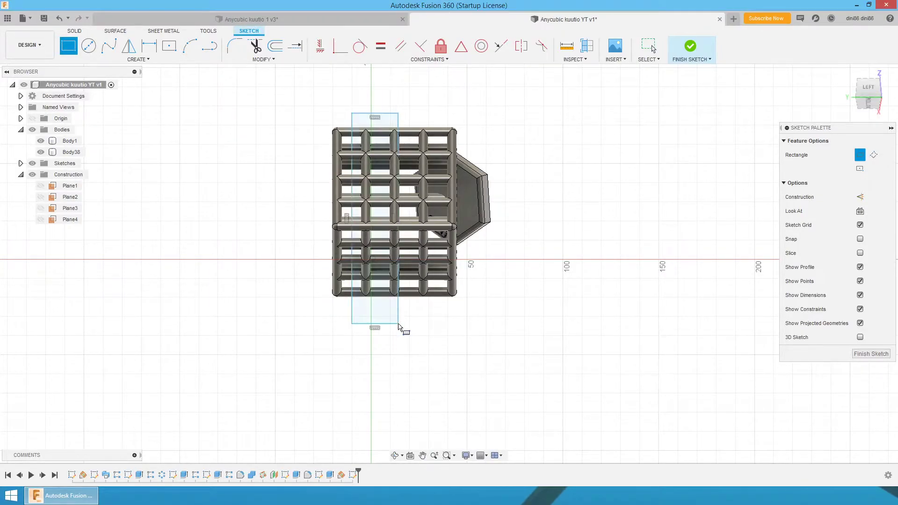
Add sketch text beside the lattice cube, enter the first name as its content and make it bold.
{"action": "left_click", "coordinate": [139, 59]}
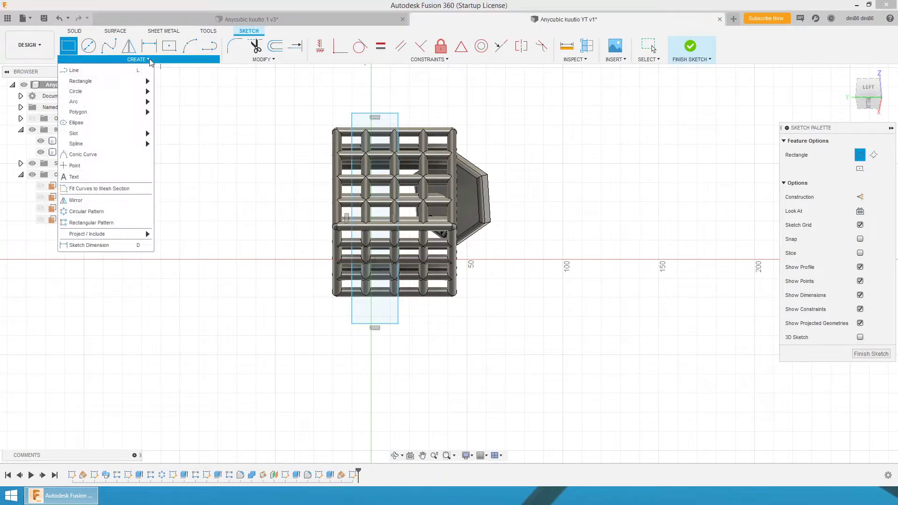
{"action": "left_click", "coordinate": [89, 177]}
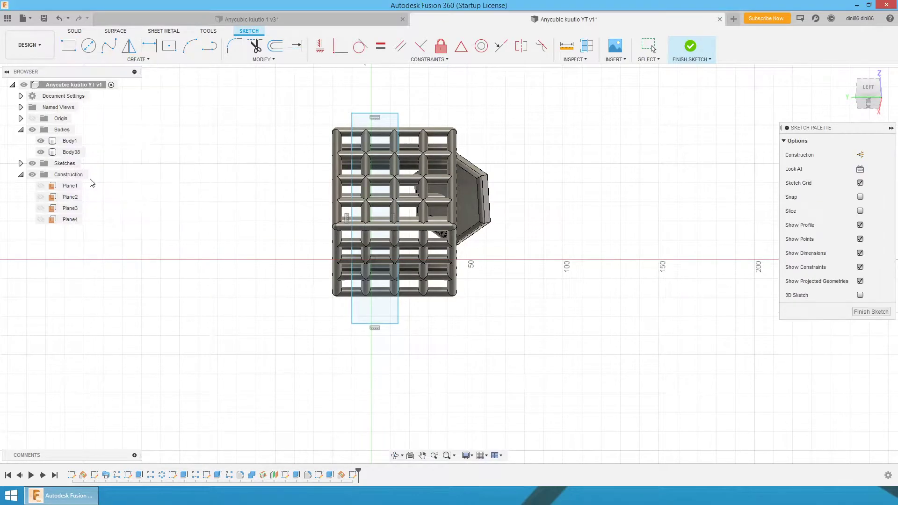
{"action": "left_click", "coordinate": [167, 192]}
{"action": "left_click", "coordinate": [827, 142]}
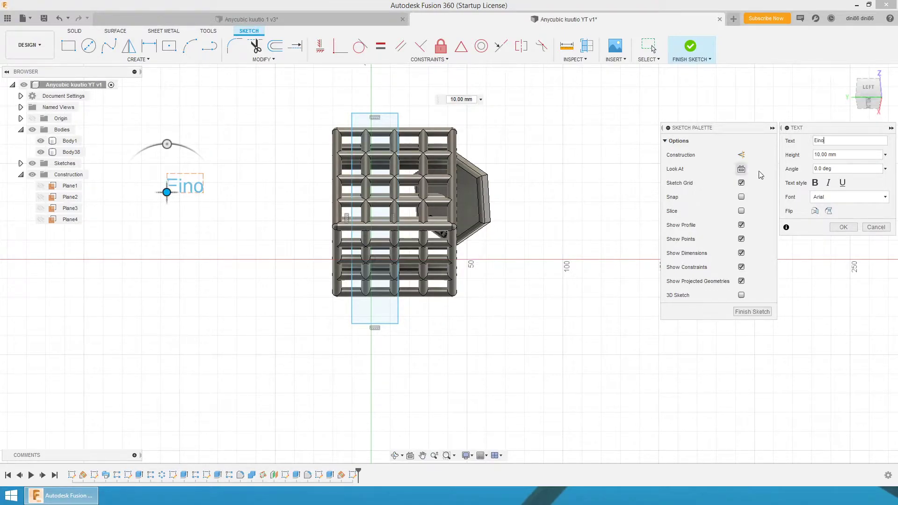
{"action": "left_click", "coordinate": [815, 183]}
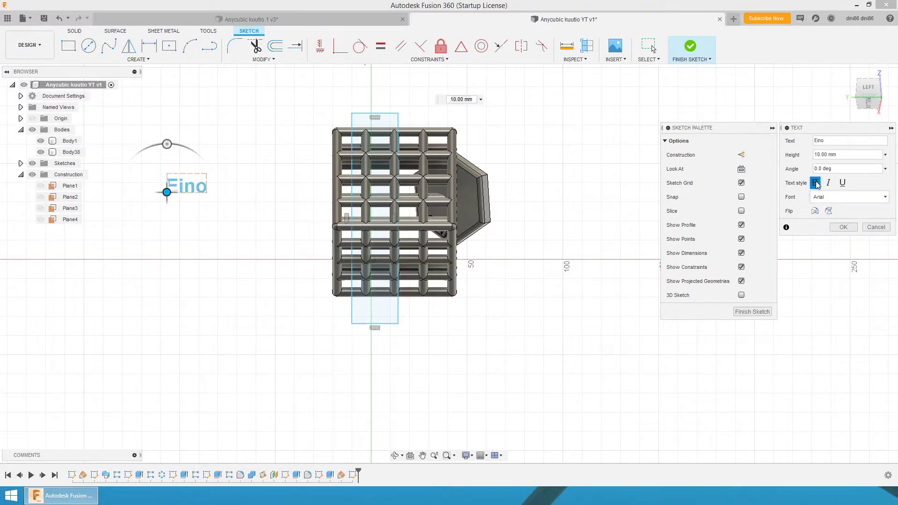
Move the text into the narrow rectangle at a -90 degree angle and set its height to 20 mm.
{"action": "mouse_move", "coordinate": [167, 144]}
{"action": "left_mouse_down"}
{"action": "mouse_move", "coordinate": [154, 144]}
{"action": "mouse_move", "coordinate": [118, 192]}
{"action": "mouse_move", "coordinate": [211, 192]}
{"action": "mouse_move", "coordinate": [381, 240]}
{"action": "left_mouse_up"}
{"action": "left_click", "coordinate": [828, 155]}
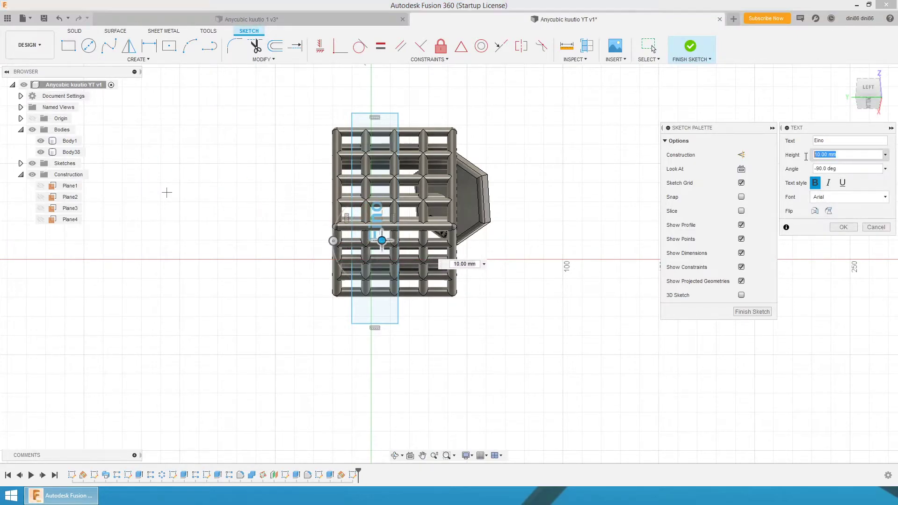
{"action": "type", "text": "20"}
{"action": "key", "text": "Return"}
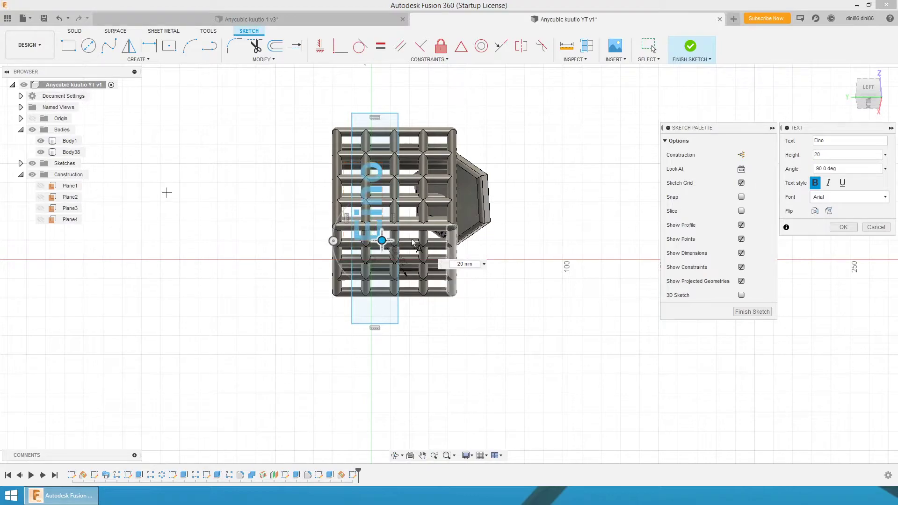
{"action": "left_click_drag", "start_coordinate": [382, 243], "coordinate": [388, 256]}
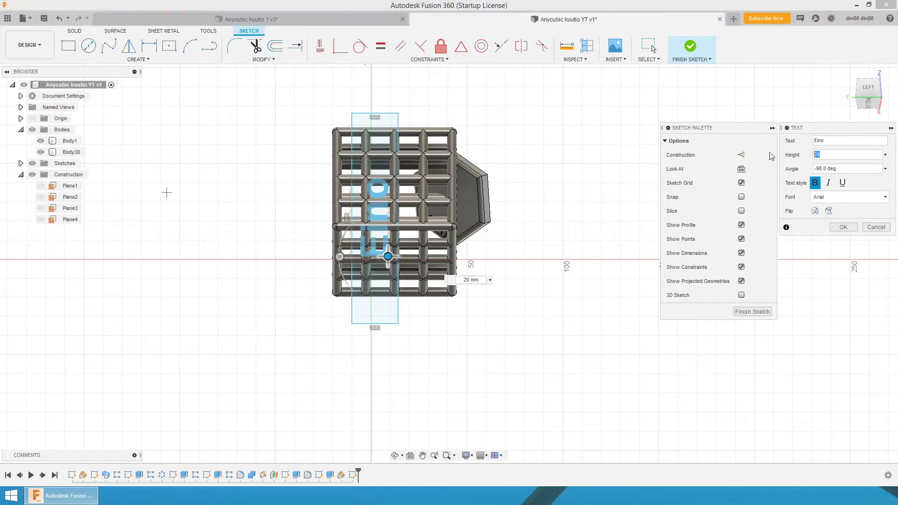
Set the text height to 25 mm, recentre the text inside the rectangle and finish the sketch.
{"action": "key", "text": "Return"}
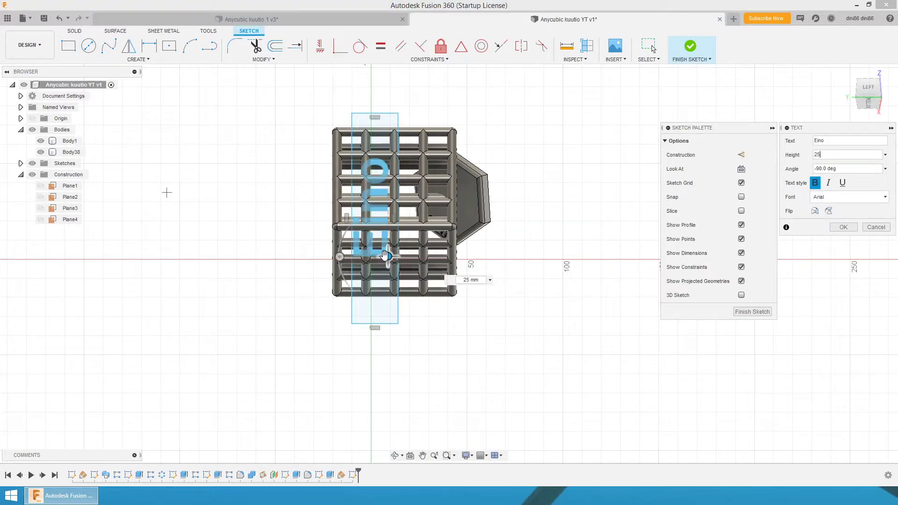
{"action": "left_click_drag", "start_coordinate": [388, 257], "coordinate": [391, 266]}
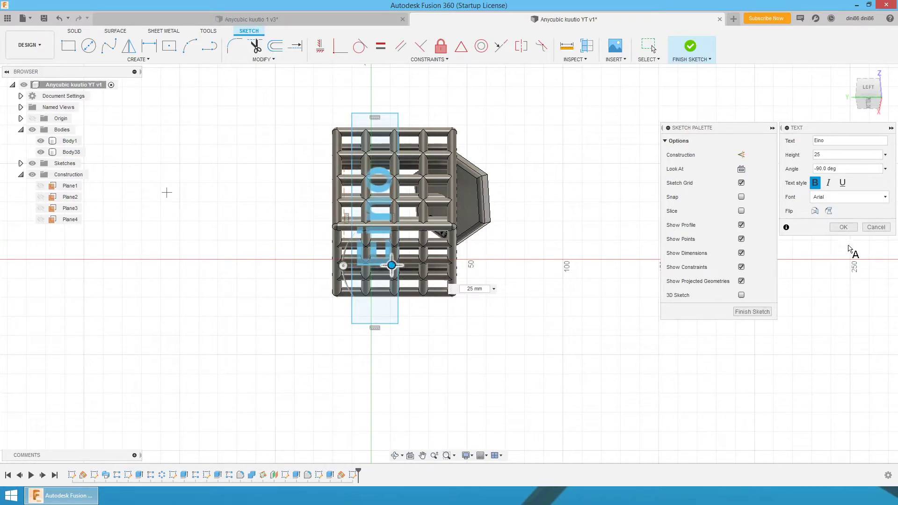
{"action": "left_click", "coordinate": [845, 228]}
{"action": "left_click", "coordinate": [878, 313]}
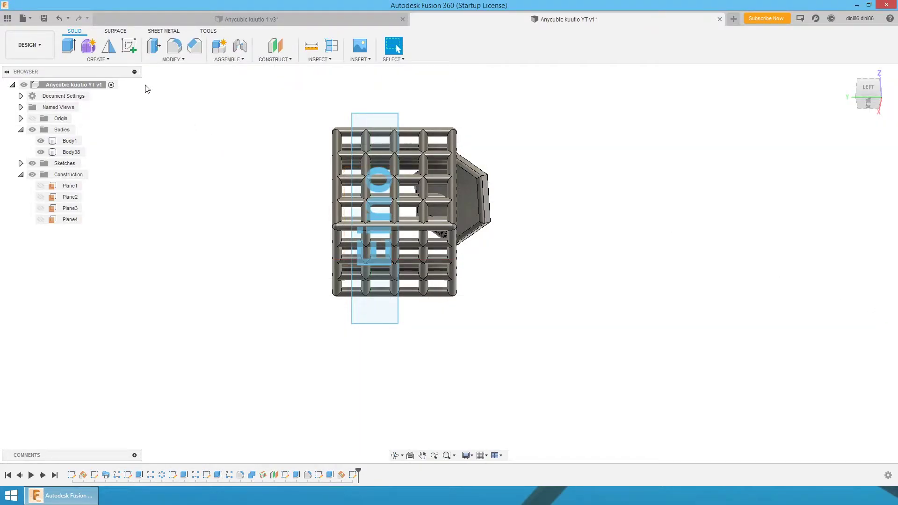
Extrude the narrow rectangle profile 3 mm as a new body.
{"action": "left_click", "coordinate": [69, 45]}
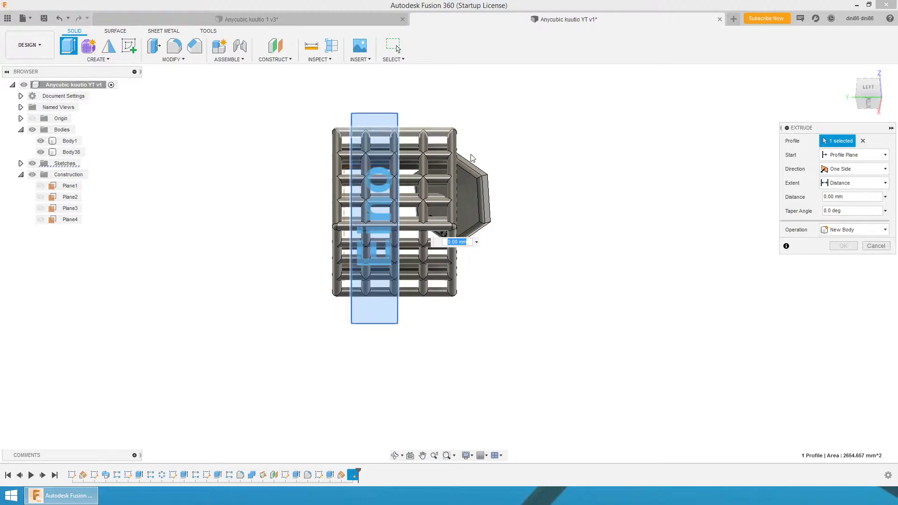
{"action": "middle_click_drag", "start_coordinate": [598, 180], "coordinate": [662, 200], "text": "shift"}
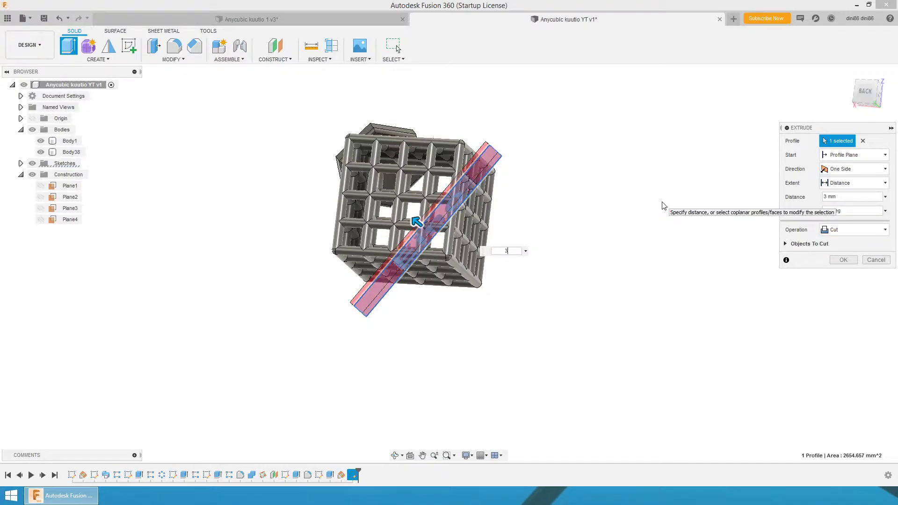
{"action": "middle_click_drag", "start_coordinate": [597, 183], "coordinate": [575, 197], "text": "shift"}
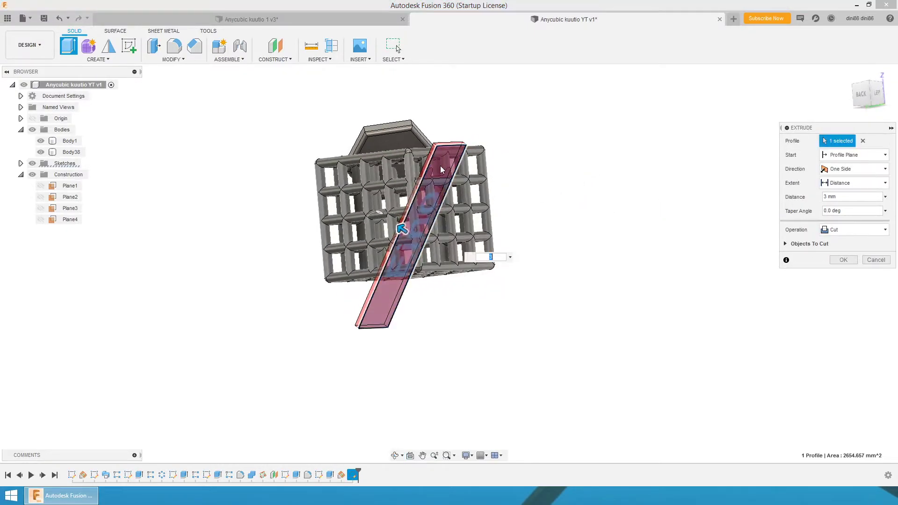
{"action": "left_click", "coordinate": [858, 229]}
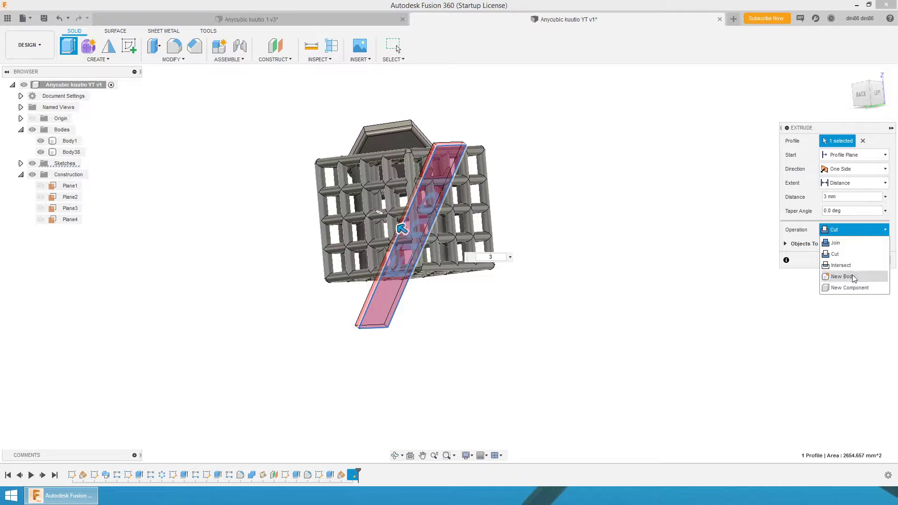
{"action": "left_click", "coordinate": [838, 276]}
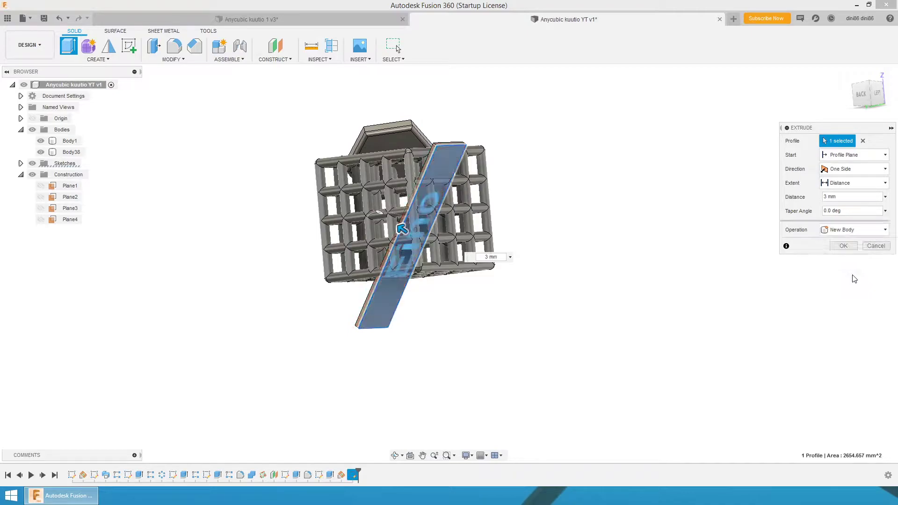
{"action": "left_click", "coordinate": [843, 246]}
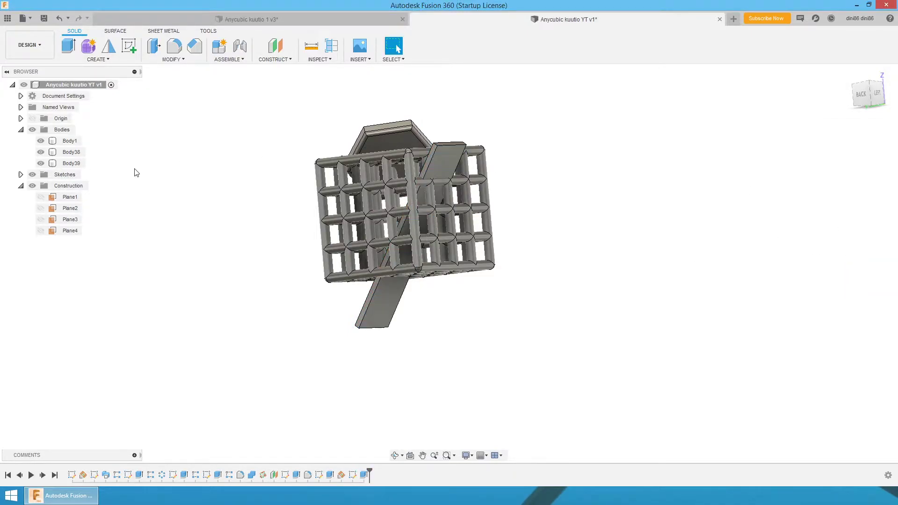
Hide the lattice cube body and show the sketch holding the rectangle and name text again.
{"action": "left_click", "coordinate": [42, 141]}
{"action": "middle_click_drag", "start_coordinate": [208, 210], "coordinate": [226, 195], "text": "shift"}
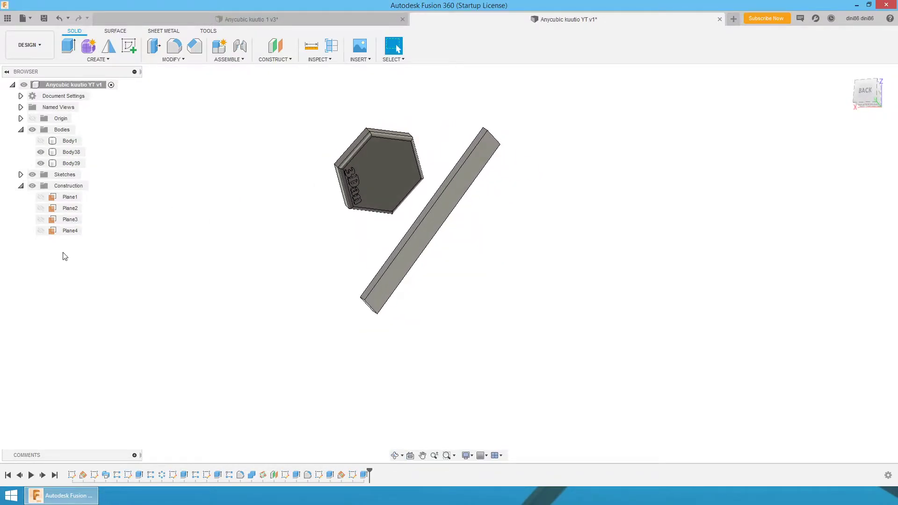
{"action": "left_click", "coordinate": [20, 175]}
{"action": "left_click", "coordinate": [41, 264]}
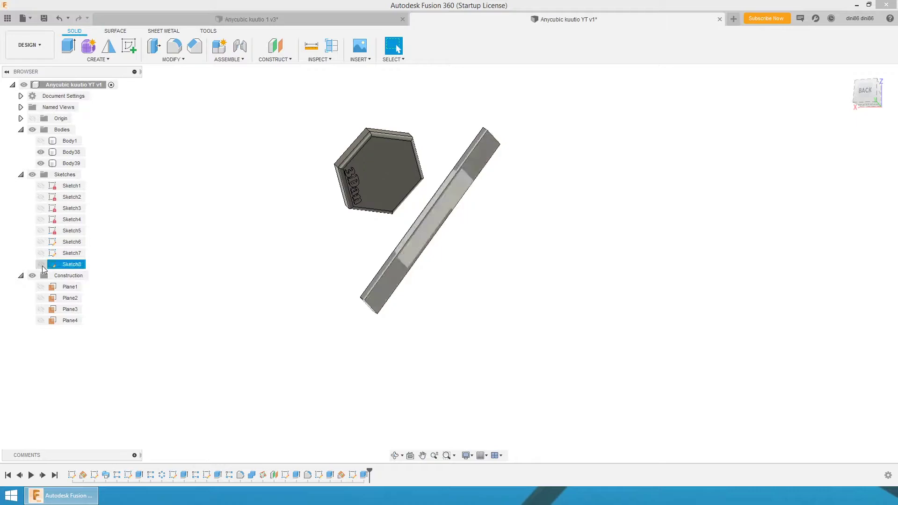
Extrude the name text as a cut through the bar, using the bar's opposite face as the To Object extent.
{"action": "left_click", "coordinate": [68, 46]}
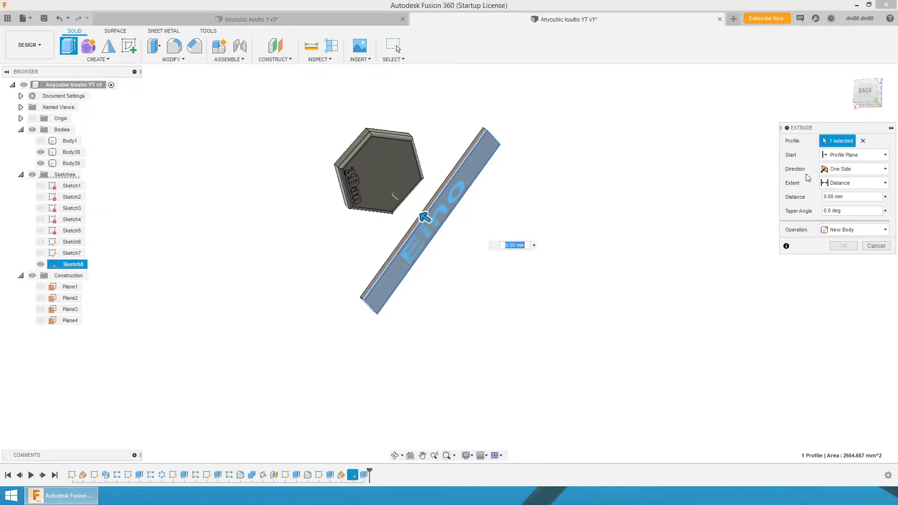
{"action": "left_click", "coordinate": [863, 140]}
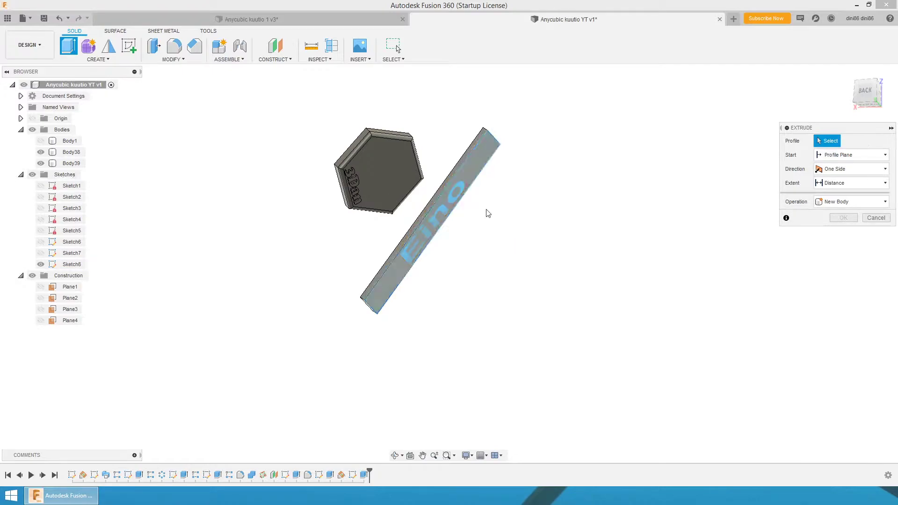
{"action": "left_click", "coordinate": [463, 191]}
{"action": "middle_click_drag", "start_coordinate": [533, 206], "coordinate": [598, 236], "text": "shift"}
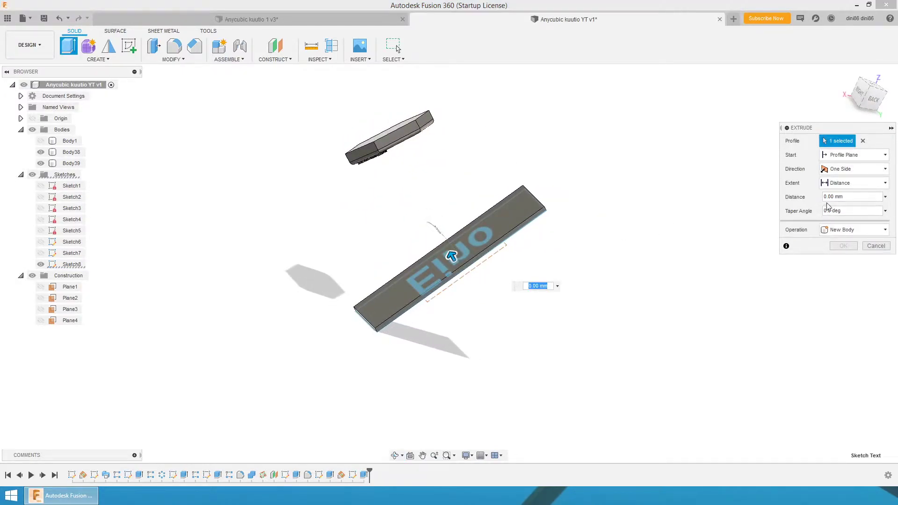
{"action": "left_click", "coordinate": [842, 187]}
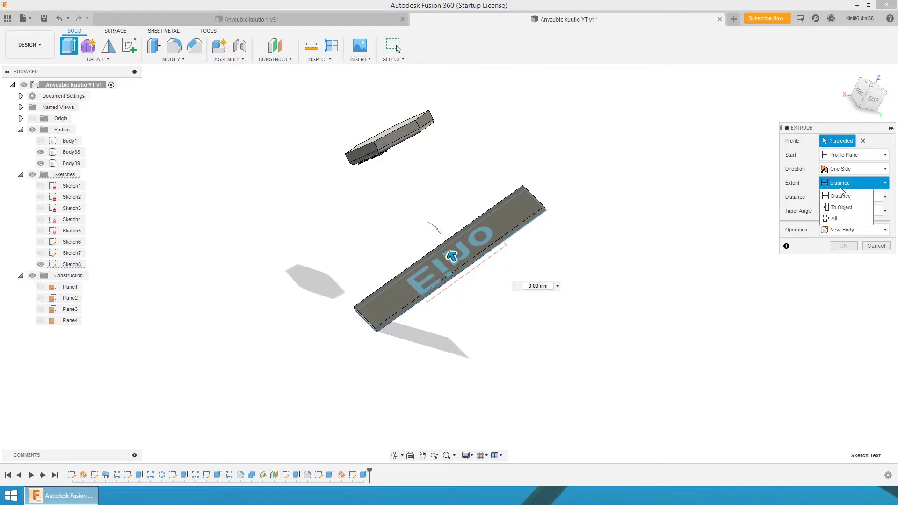
{"action": "left_click", "coordinate": [844, 208]}
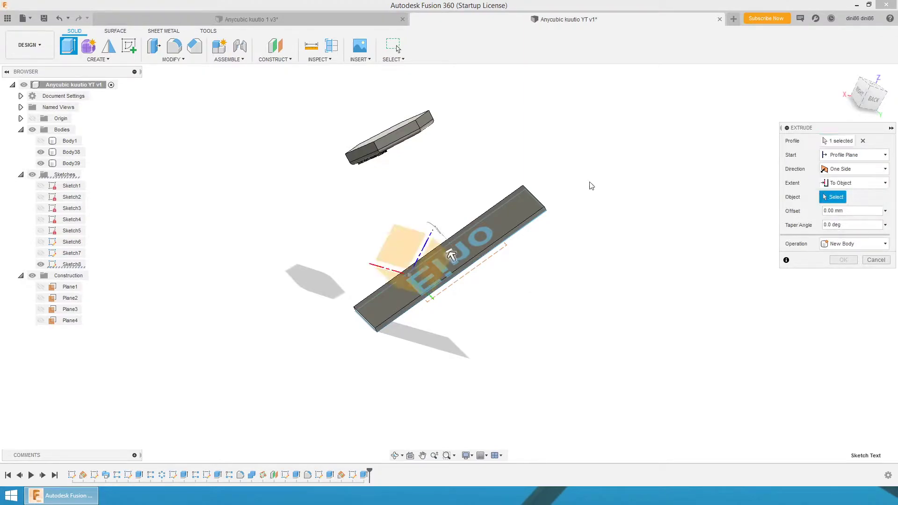
{"action": "left_click", "coordinate": [511, 210]}
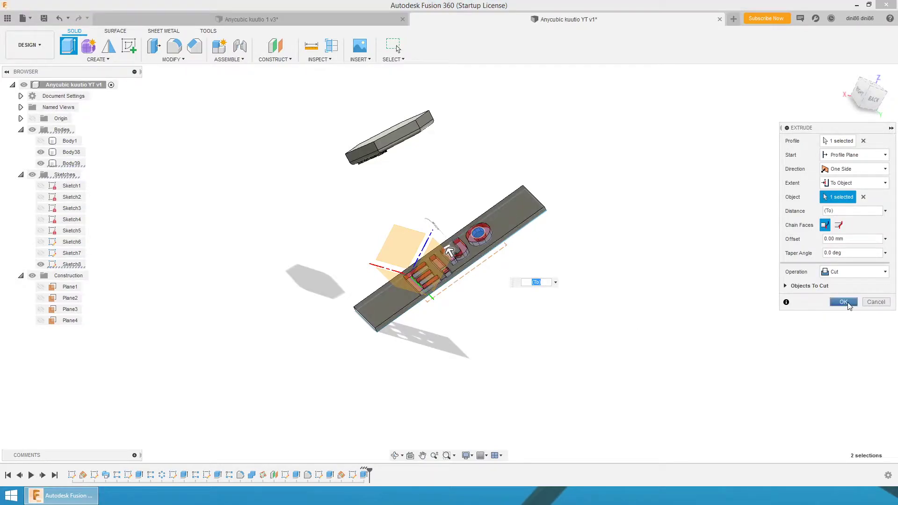
{"action": "left_click", "coordinate": [844, 303]}
Hide the text sketch so that only the bar with its cut-out letters and the hexagonal base are shown.
{"action": "middle_click_drag", "start_coordinate": [566, 320], "coordinate": [655, 345], "text": "shift"}
{"action": "scroll", "coordinate": [383, 210], "scroll_direction": "up", "scroll_amount": 3}
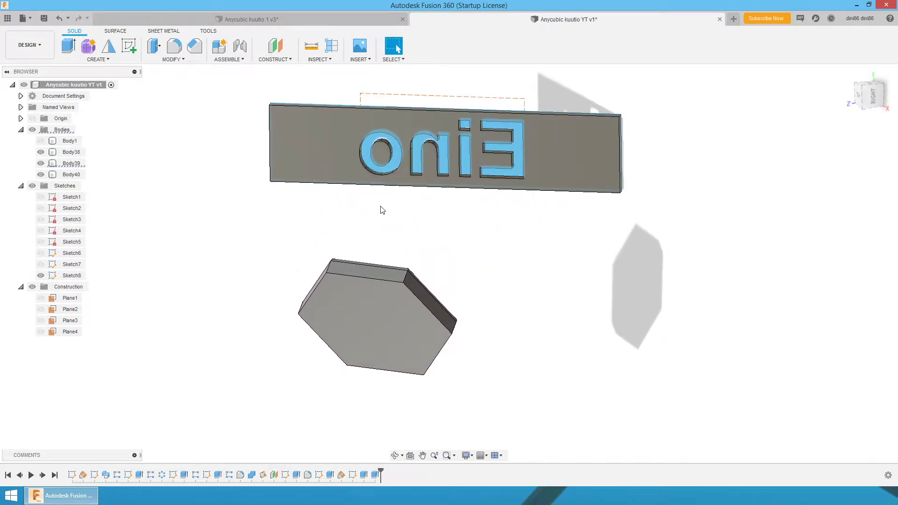
{"action": "scroll", "coordinate": [481, 245], "scroll_direction": "up", "scroll_amount": 2}
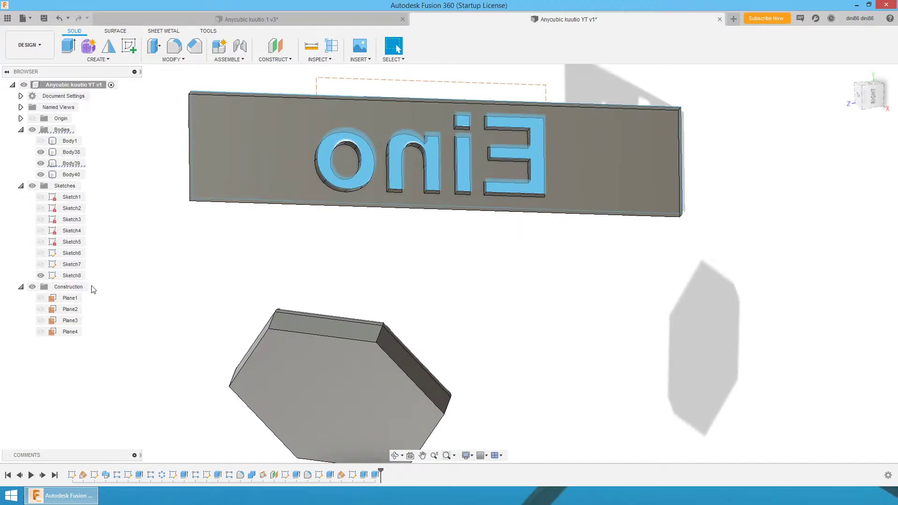
{"action": "left_click", "coordinate": [40, 276]}
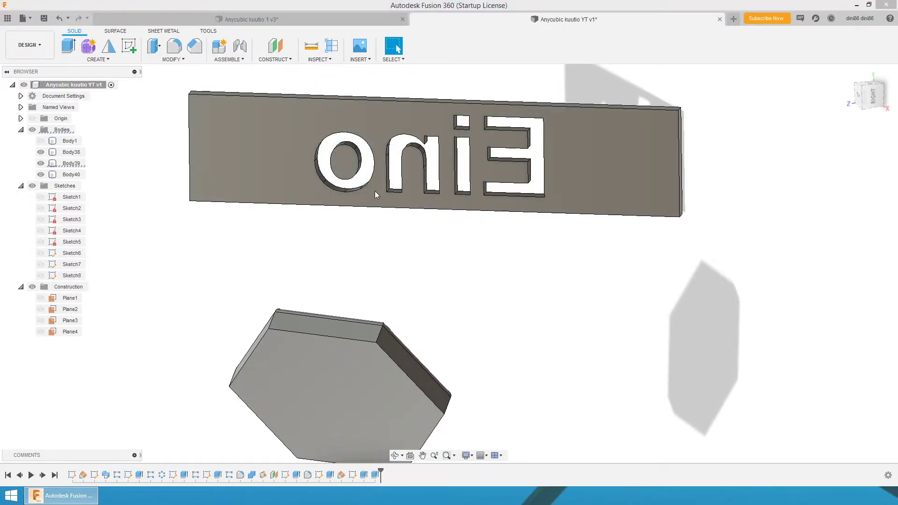
Check whether the centre of the letter "o" is a separate body from the surrounding bar.
{"action": "left_click", "coordinate": [338, 160]}
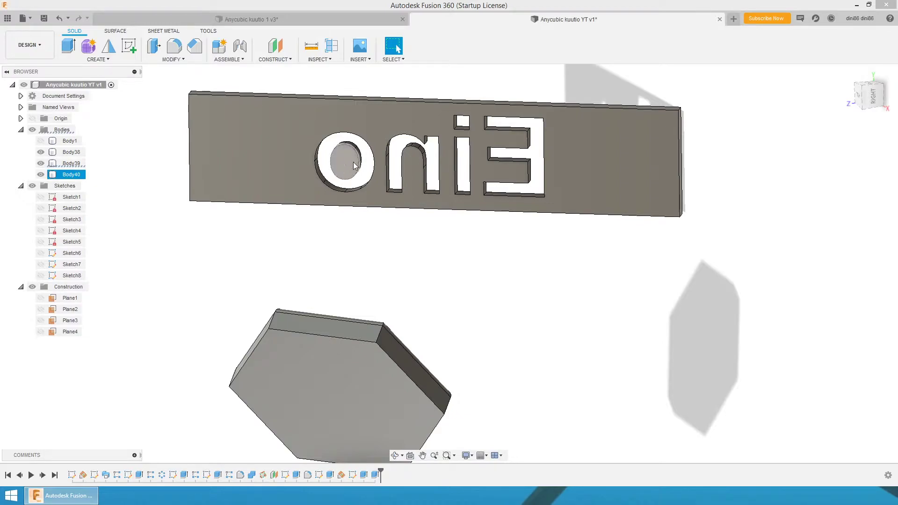
{"action": "left_click", "coordinate": [406, 210]}
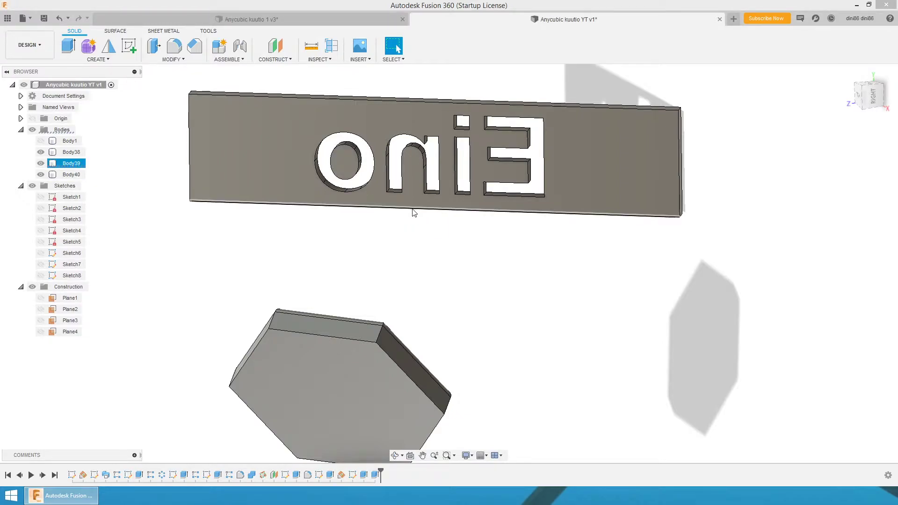
{"action": "left_click", "coordinate": [442, 261]}
{"action": "middle_click_drag", "start_coordinate": [441, 260], "coordinate": [454, 259], "text": "shift"}
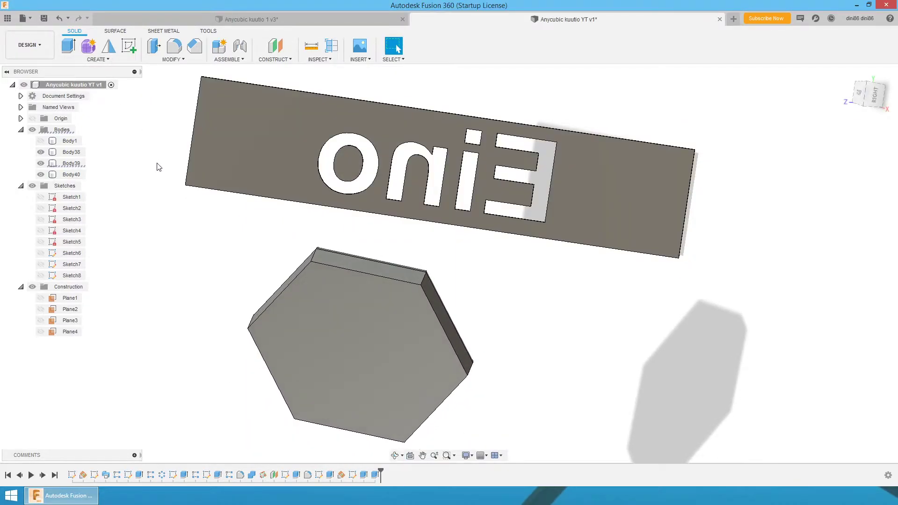
Start a sketch on the face of the loose centre of the letter "o" and project its outline.
{"action": "key", "text": "m"}
{"action": "left_click", "coordinate": [354, 159]}
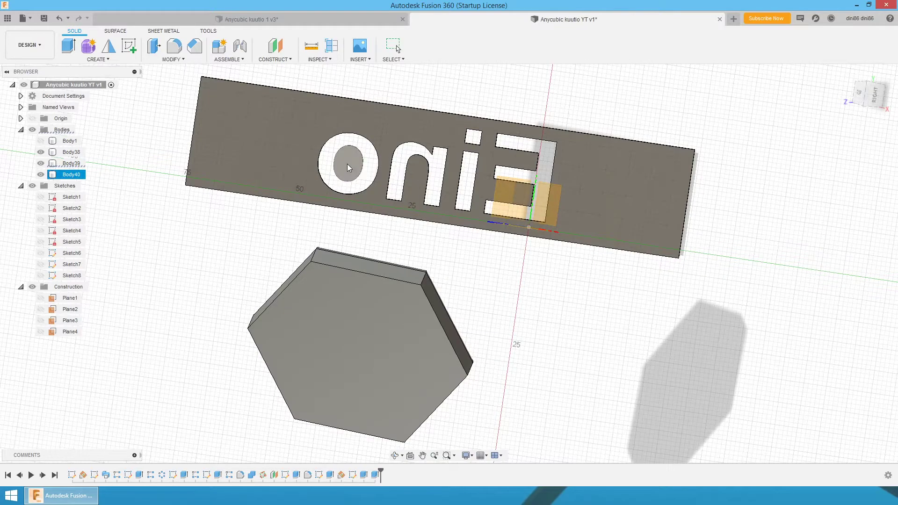
{"action": "left_click", "coordinate": [347, 163]}
{"action": "key", "text": "p"}
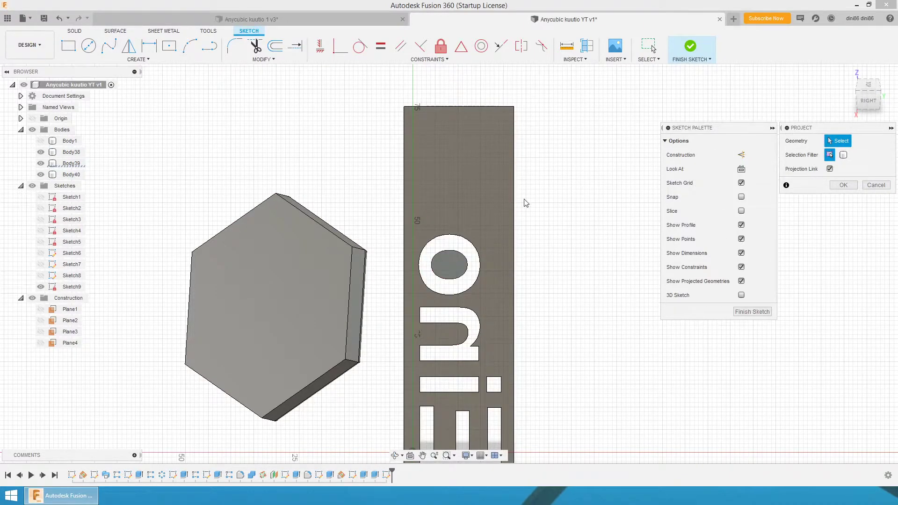
{"action": "left_click", "coordinate": [449, 264]}
{"action": "left_click", "coordinate": [843, 185]}
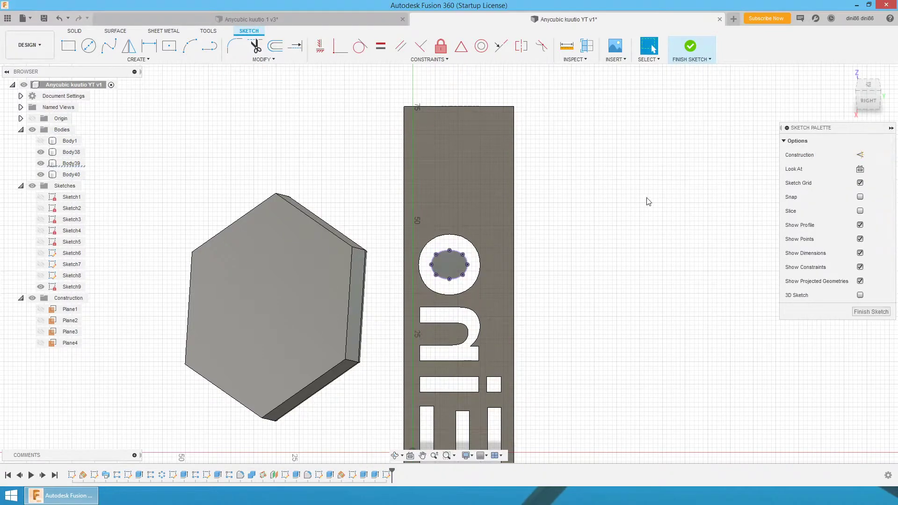
Sketch a centre rectangle 1 mm high and about 17 mm long across the middle of the letter "o", reaching into the bar on both sides.
{"action": "left_click", "coordinate": [169, 48]}
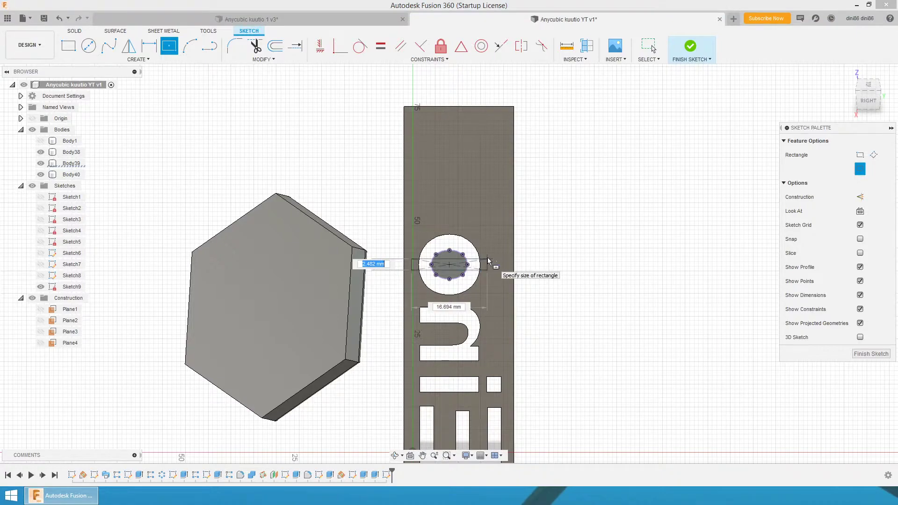
{"action": "key", "text": "Tab"}
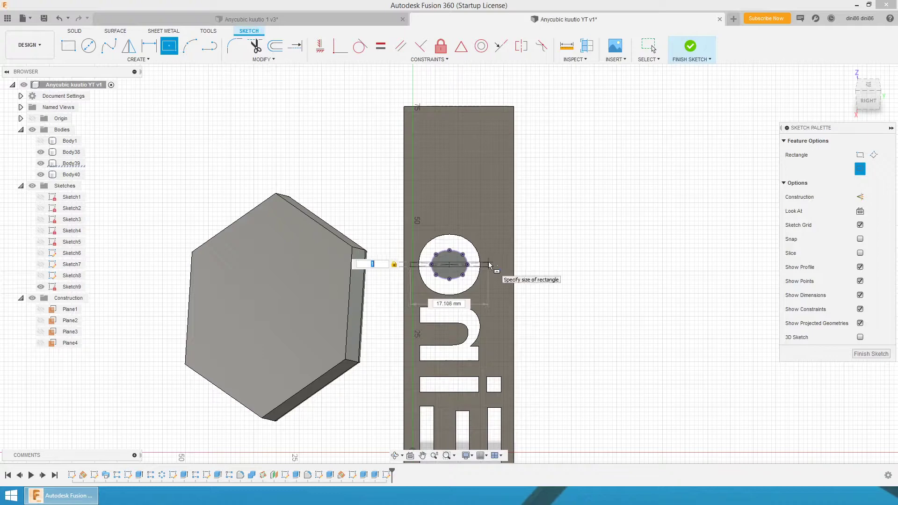
{"action": "left_click", "coordinate": [490, 265]}
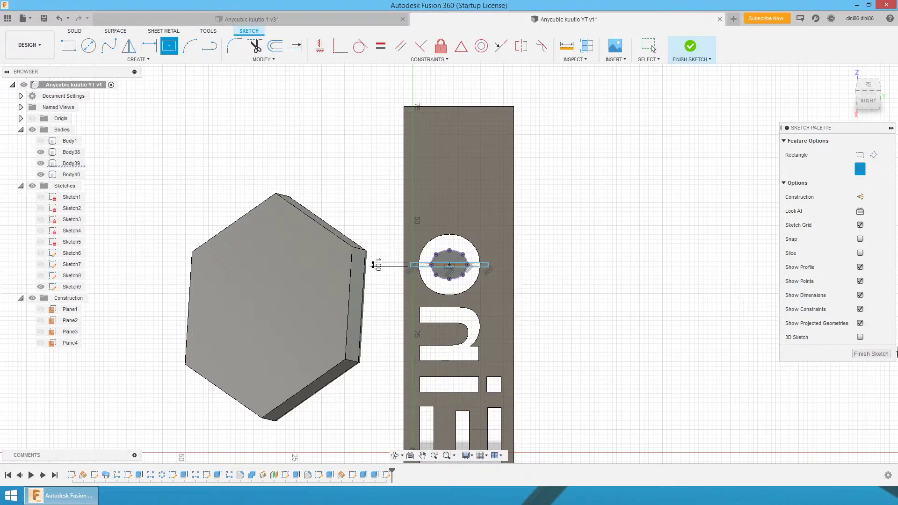
{"action": "left_click", "coordinate": [871, 354]}
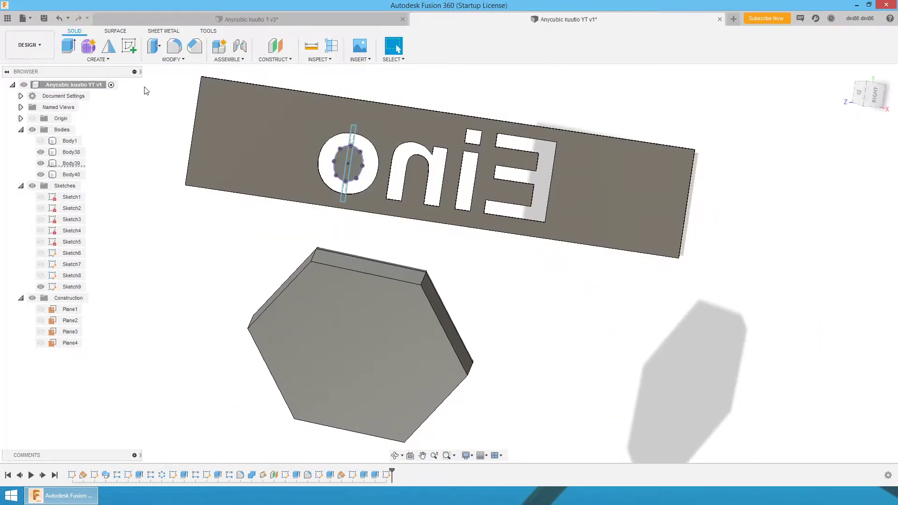
Extrude the rectangle's two end profiles to the bar's opposite face as a Join, bridging the letter "o" centre to the bar.
{"action": "left_click", "coordinate": [69, 45]}
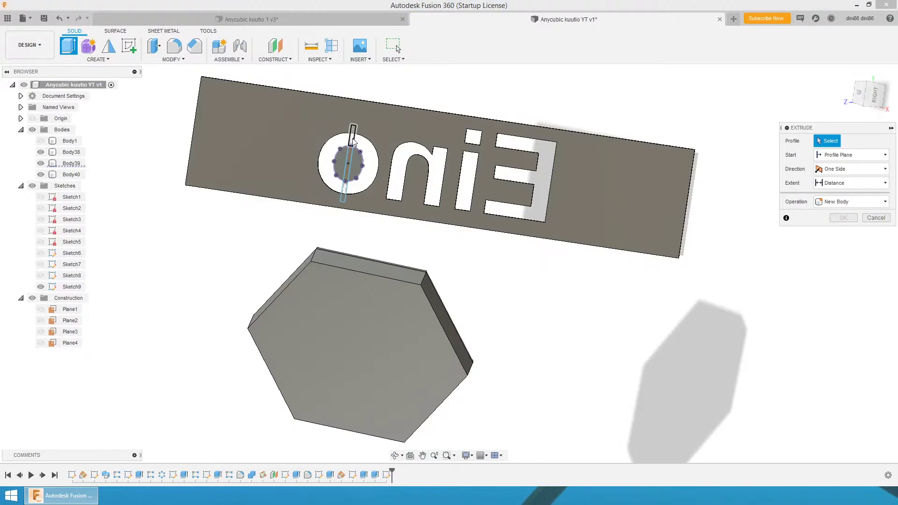
{"action": "left_click", "coordinate": [353, 138]}
{"action": "left_click", "coordinate": [347, 193]}
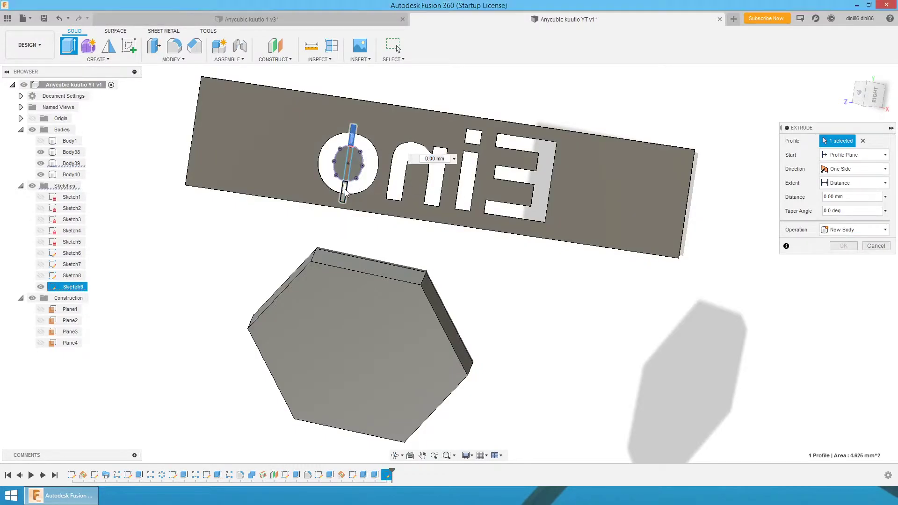
{"action": "middle_click_drag", "start_coordinate": [587, 89], "coordinate": [517, 150], "text": "shift"}
{"action": "left_click", "coordinate": [829, 182]}
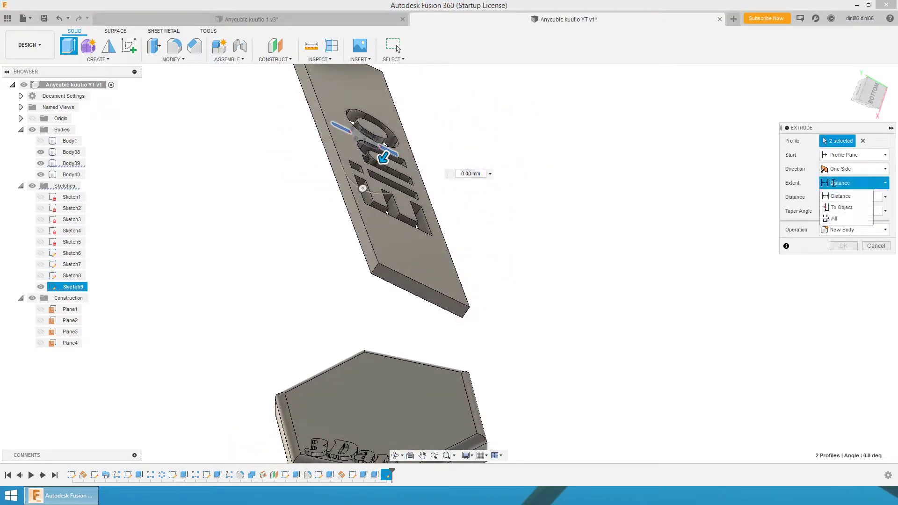
{"action": "left_click", "coordinate": [844, 207]}
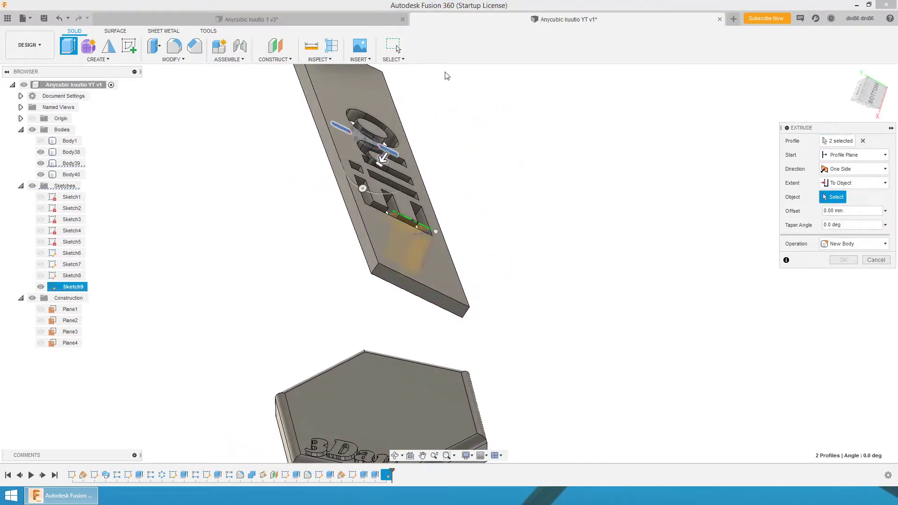
{"action": "left_click", "coordinate": [367, 93]}
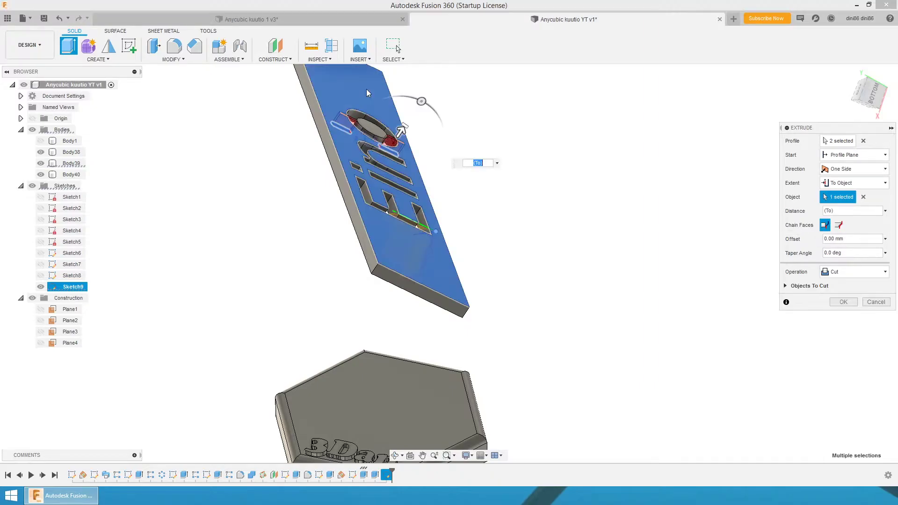
{"action": "left_click", "coordinate": [839, 271]}
{"action": "left_click", "coordinate": [844, 283]}
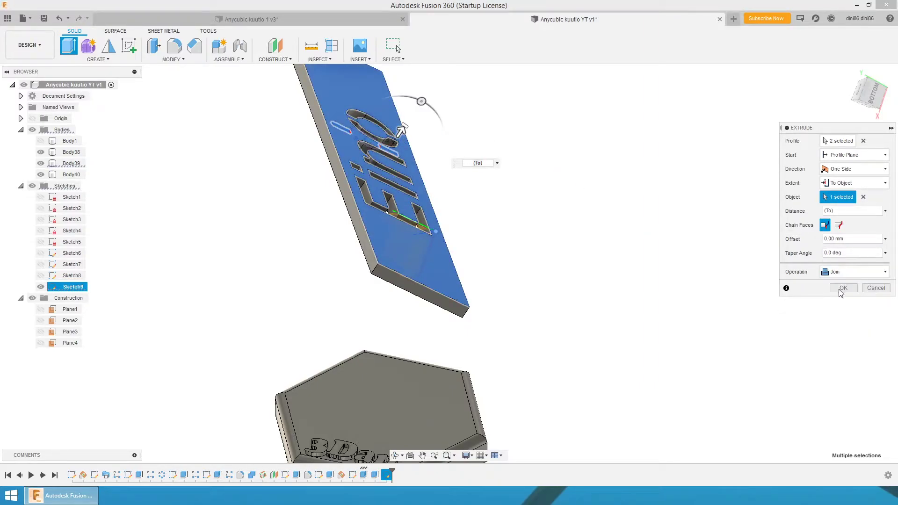
{"action": "left_click", "coordinate": [843, 288]}
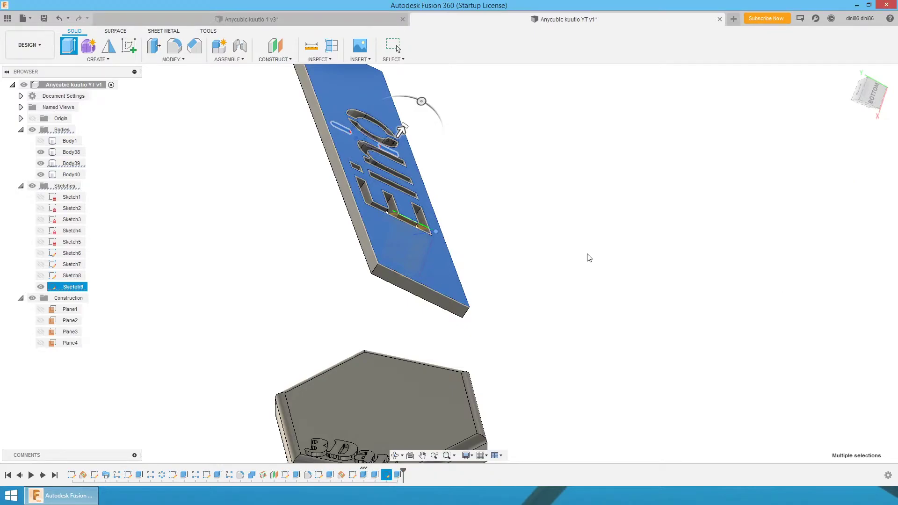
Show the lattice cube again and examine how the name bar and its letters sit inside it.
{"action": "mouse_move", "coordinate": [570, 323]}
{"action": "middle_mouse_down", "text": "shift"}
{"action": "mouse_move", "coordinate": [545, 215]}
{"action": "mouse_move", "coordinate": [530, 236]}
{"action": "mouse_move", "coordinate": [531, 263]}
{"action": "mouse_move", "coordinate": [582, 218]}
{"action": "mouse_move", "coordinate": [559, 212]}
{"action": "middle_mouse_up", "text": "shift"}
{"action": "left_click", "coordinate": [41, 141]}
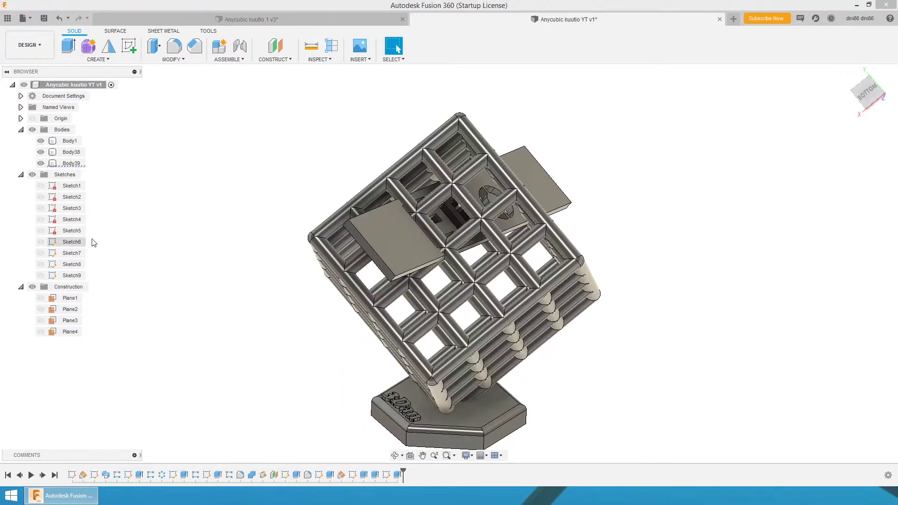
{"action": "mouse_move", "coordinate": [193, 187]}
{"action": "middle_mouse_down", "text": "shift"}
{"action": "mouse_move", "coordinate": [223, 168]}
{"action": "mouse_move", "coordinate": [240, 191]}
{"action": "mouse_move", "coordinate": [207, 190]}
{"action": "mouse_move", "coordinate": [187, 208]}
{"action": "mouse_move", "coordinate": [179, 234]}
{"action": "mouse_move", "coordinate": [192, 203]}
{"action": "mouse_move", "coordinate": [183, 228]}
{"action": "middle_mouse_up", "text": "shift"}
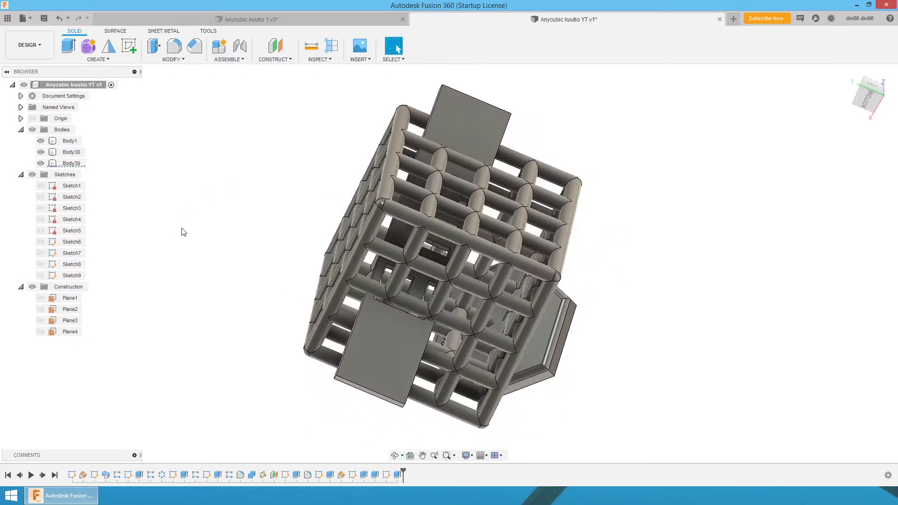
{"action": "scroll", "coordinate": [439, 313], "scroll_direction": "up", "scroll_amount": 3}
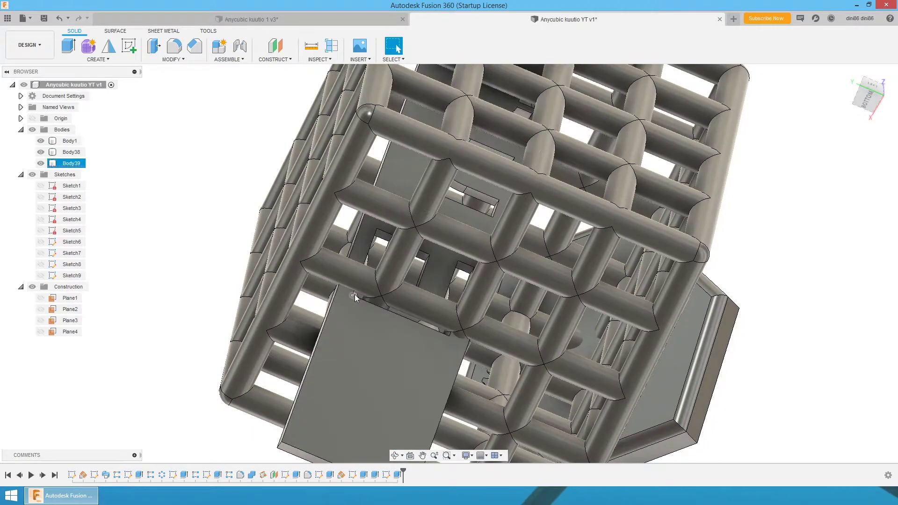
{"action": "scroll", "coordinate": [415, 316], "scroll_direction": "down", "scroll_amount": 5}
{"action": "middle_click_drag", "start_coordinate": [415, 319], "coordinate": [594, 102], "text": "shift"}
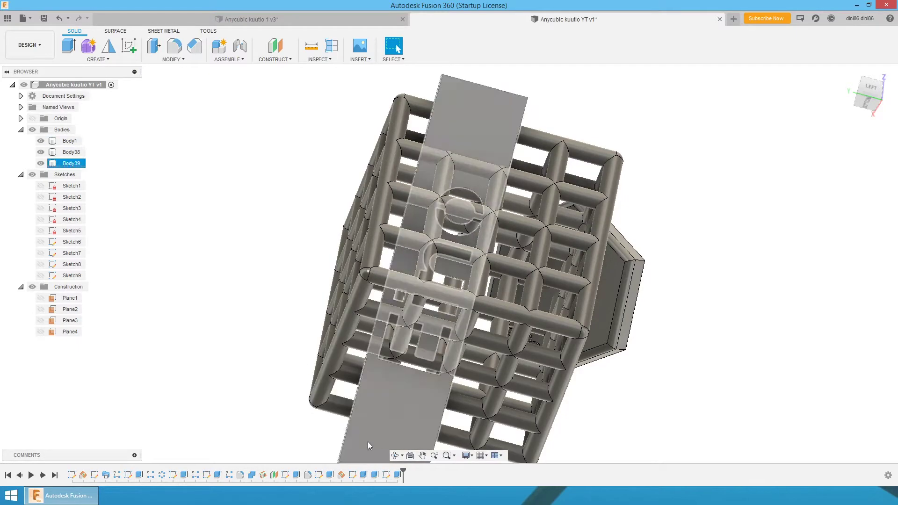
Edit the text sketch to shift the name slightly along the bar, towards the end nearest the letter "o".
{"action": "double_click", "coordinate": [352, 474]}
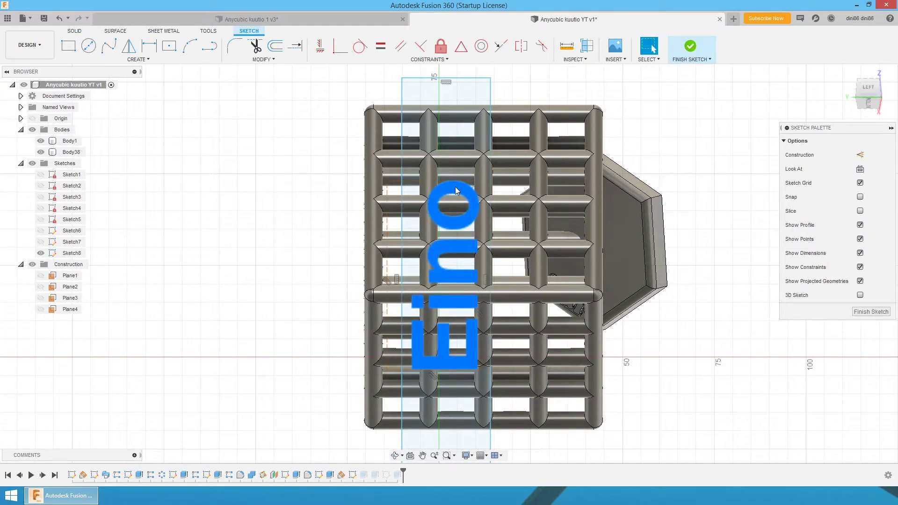
{"action": "left_click_drag", "start_coordinate": [456, 189], "coordinate": [458, 177]}
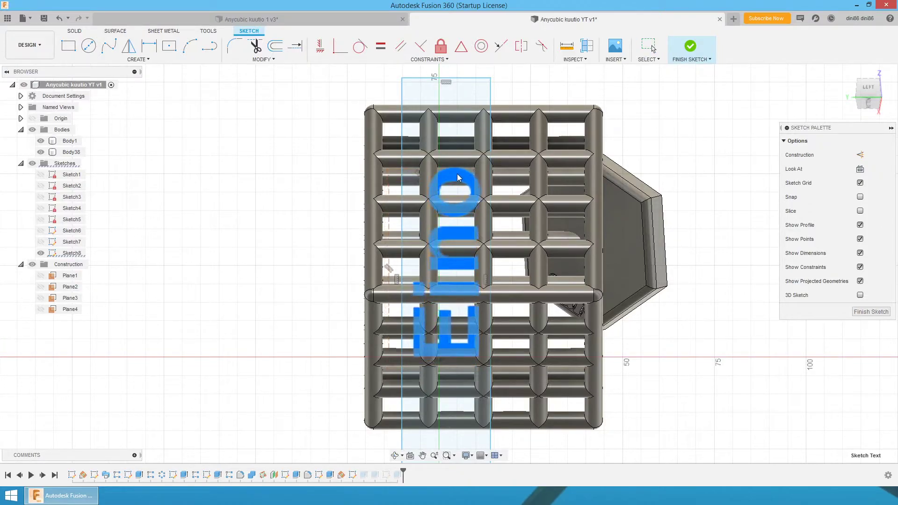
{"action": "left_click", "coordinate": [858, 312]}
{"action": "middle_click_drag", "start_coordinate": [740, 186], "coordinate": [730, 199], "text": "shift"}
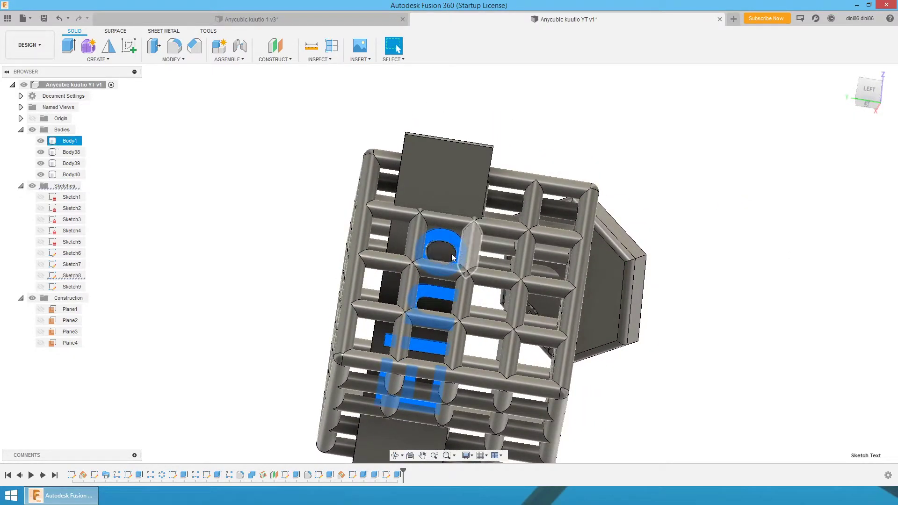
{"action": "scroll", "coordinate": [698, 192], "scroll_direction": "down", "scroll_amount": 3}
{"action": "scroll", "coordinate": [704, 390], "scroll_direction": "up", "scroll_amount": 1}
{"action": "left_click", "coordinate": [704, 390]}
Edit the bridge sketch with the cube hidden and move the rectangle's midpoint onto the centre of the letter "o".
{"action": "middle_click_drag", "start_coordinate": [668, 411], "coordinate": [676, 388], "text": "shift"}
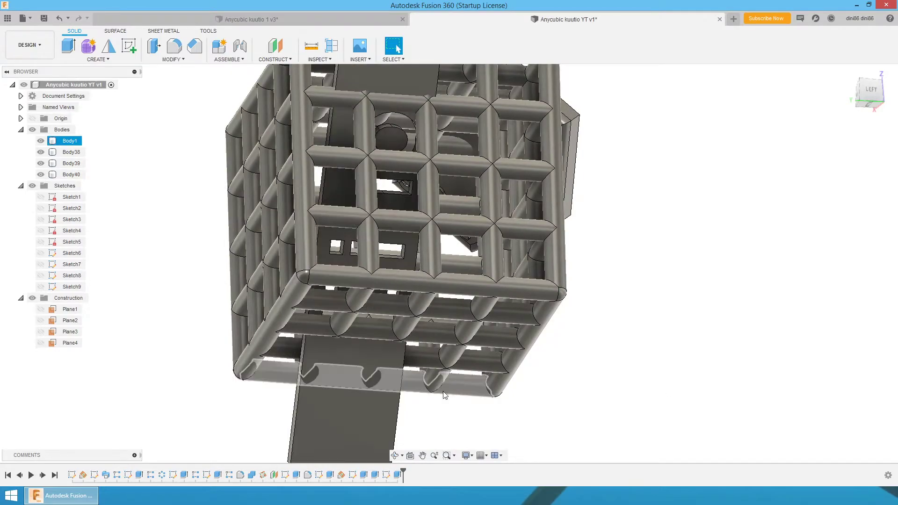
{"action": "double_click", "coordinate": [387, 476]}
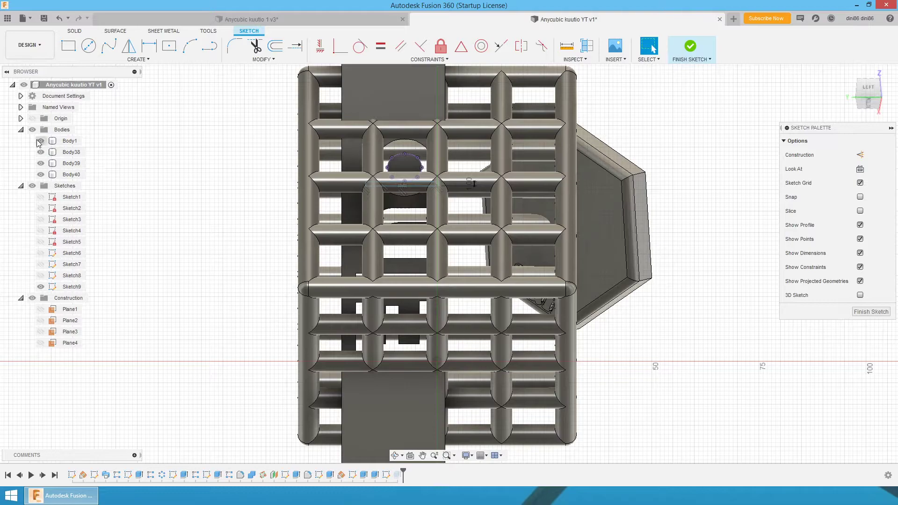
{"action": "left_click", "coordinate": [40, 140]}
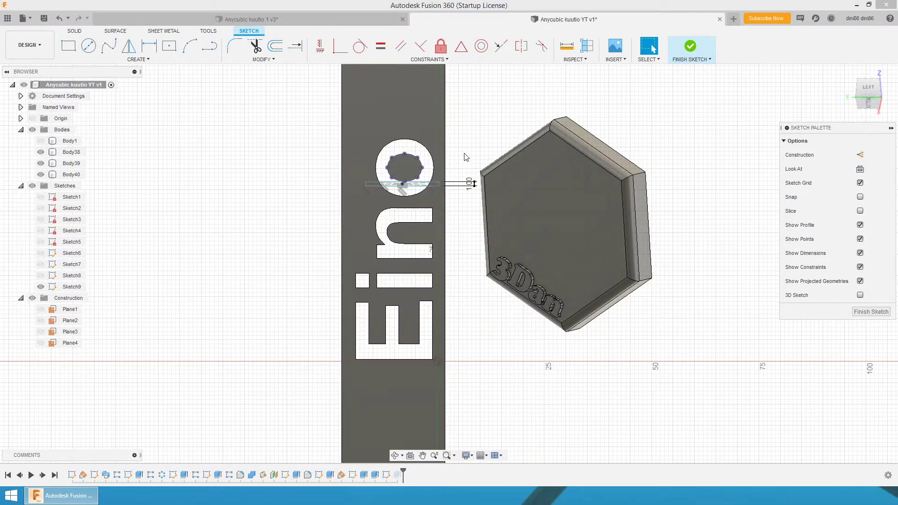
{"action": "scroll", "coordinate": [463, 157], "scroll_direction": "up", "scroll_amount": 5}
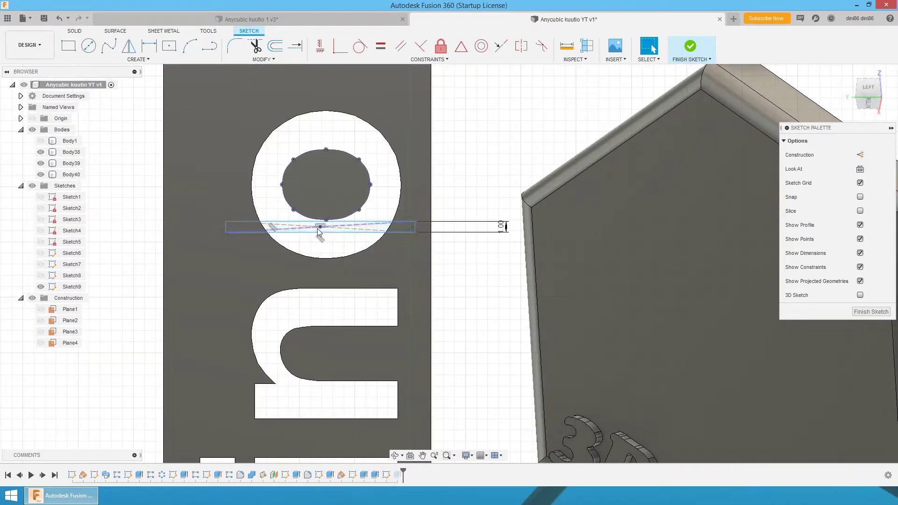
{"action": "mouse_move", "coordinate": [320, 229]}
{"action": "left_mouse_down"}
{"action": "mouse_move", "coordinate": [323, 212]}
{"action": "mouse_move", "coordinate": [345, 194]}
{"action": "mouse_move", "coordinate": [327, 157]}
{"action": "mouse_move", "coordinate": [327, 185]}
{"action": "mouse_move", "coordinate": [300, 187]}
{"action": "mouse_move", "coordinate": [322, 188]}
{"action": "left_mouse_up"}
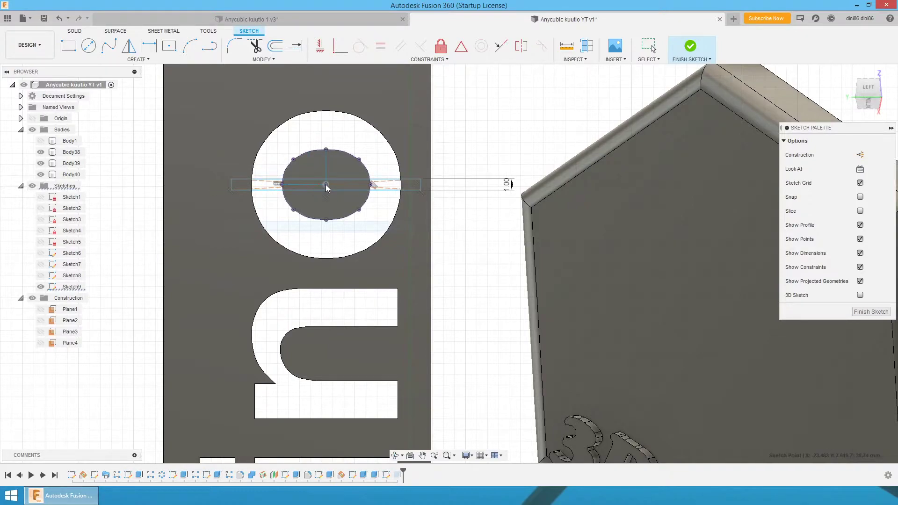
{"action": "left_click", "coordinate": [71, 152]}
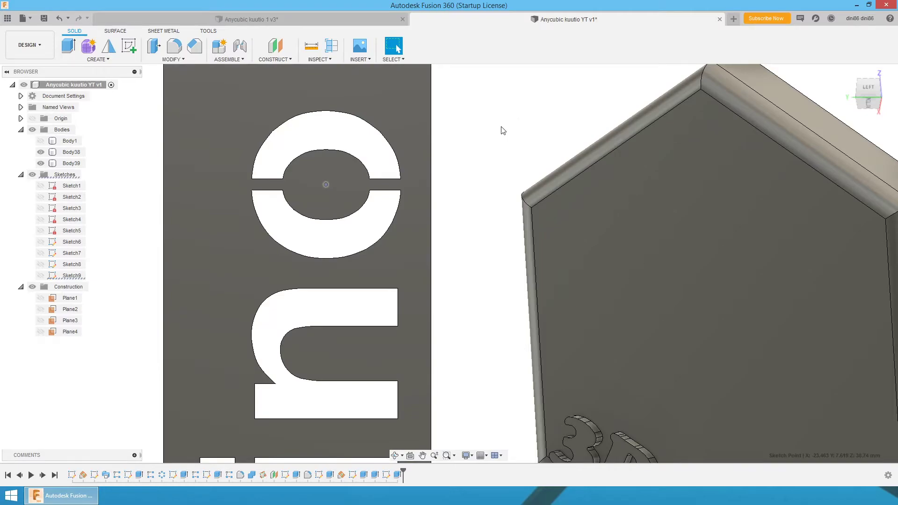
Show the lattice cube again and examine where the bar's ends stick out of it.
{"action": "scroll", "coordinate": [502, 131], "scroll_direction": "down", "scroll_amount": 6}
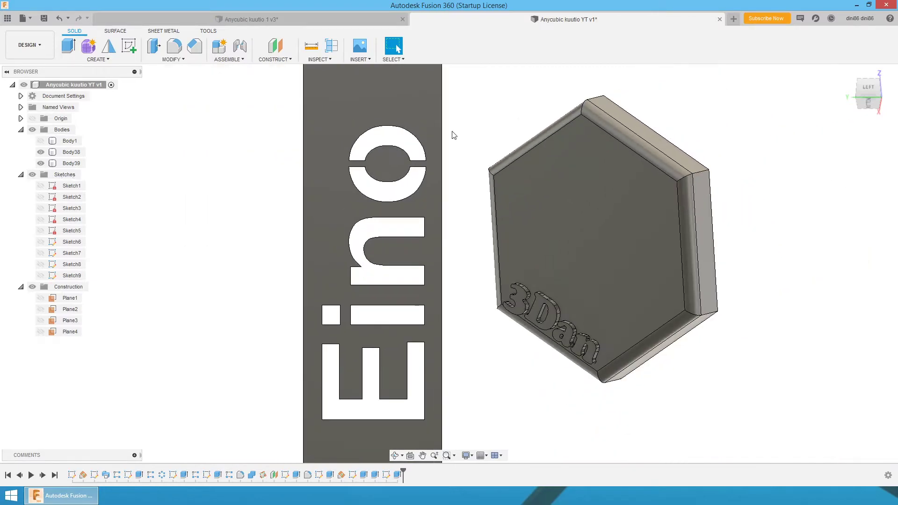
{"action": "middle_click_drag", "start_coordinate": [611, 234], "coordinate": [712, 244], "text": "shift"}
{"action": "left_click", "coordinate": [41, 141]}
{"action": "scroll", "coordinate": [232, 289], "scroll_direction": "down", "scroll_amount": 2}
{"action": "middle_click_drag", "start_coordinate": [599, 222], "coordinate": [669, 192], "text": "shift"}
{"action": "left_click", "coordinate": [468, 205]}
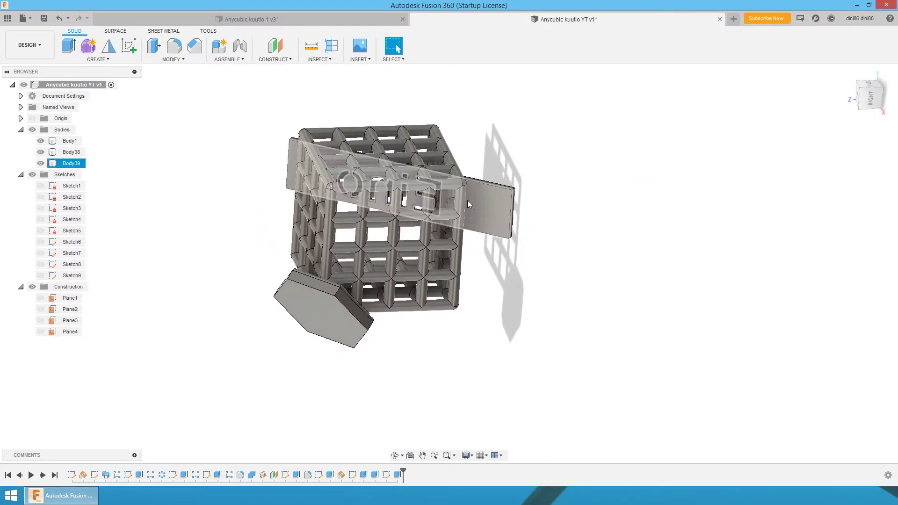
{"action": "middle_click_drag", "start_coordinate": [594, 175], "coordinate": [549, 193], "text": "shift"}
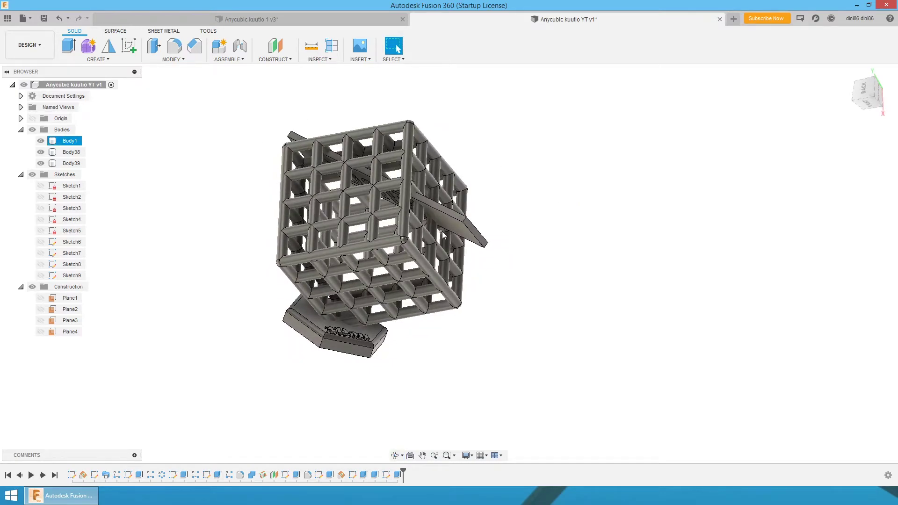
Create a construction plane offset -30 mm from the YZ plane.
{"action": "left_click", "coordinate": [275, 48]}
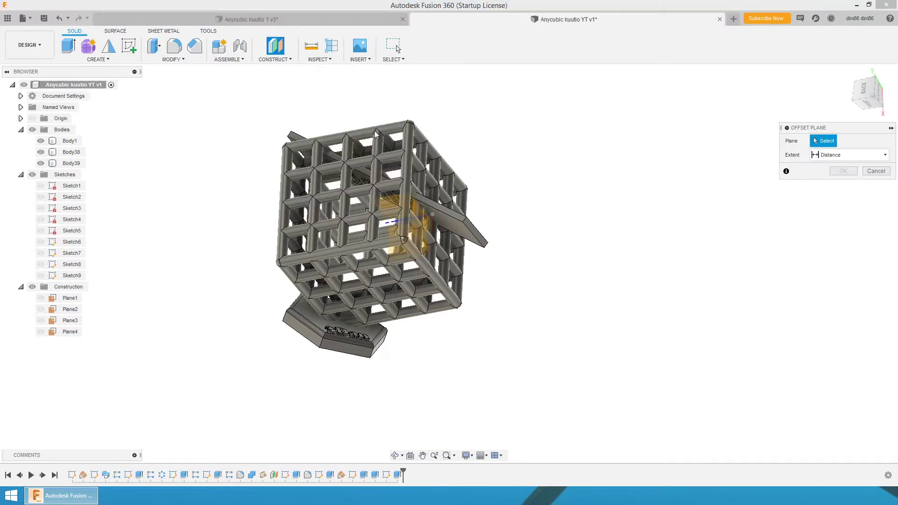
{"action": "mouse_move", "coordinate": [604, 149]}
{"action": "middle_mouse_down", "text": "shift"}
{"action": "mouse_move", "coordinate": [607, 164]}
{"action": "mouse_move", "coordinate": [608, 152]}
{"action": "mouse_move", "coordinate": [601, 156]}
{"action": "middle_mouse_up", "text": "shift"}
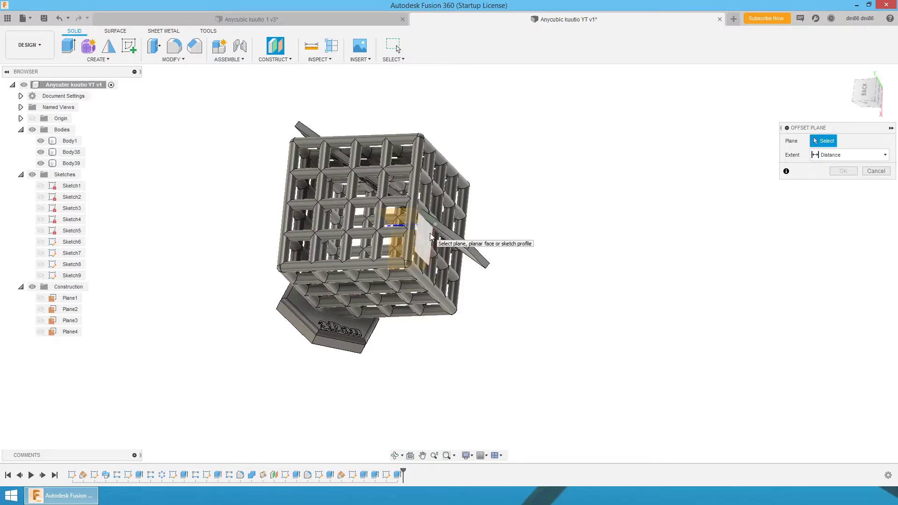
{"action": "left_click", "coordinate": [431, 237]}
{"action": "middle_click_drag", "start_coordinate": [501, 79], "coordinate": [504, 85], "text": "shift"}
{"action": "left_click_drag", "start_coordinate": [405, 241], "coordinate": [415, 167]}
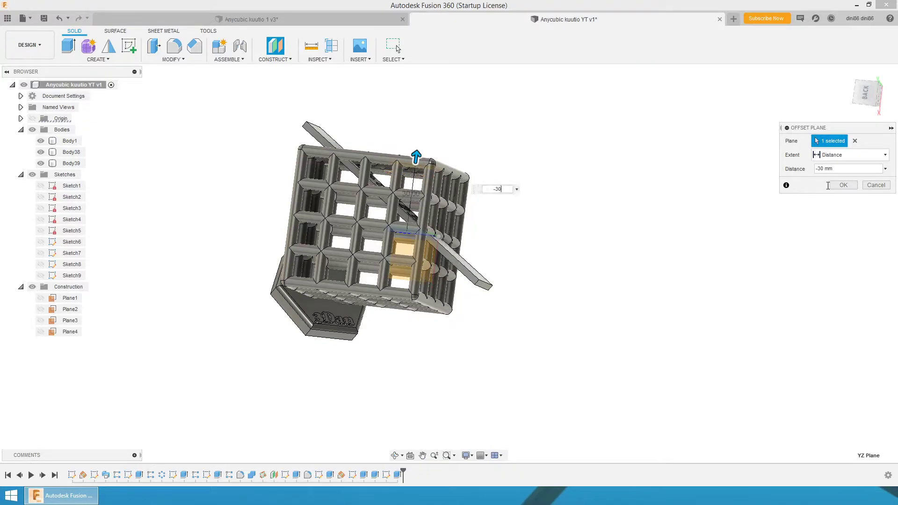
{"action": "left_click", "coordinate": [843, 185]}
Split the diagonal bar body with the construction plane offset from the YZ plane, separating its protruding end.
{"action": "middle_click_drag", "start_coordinate": [527, 136], "coordinate": [526, 146], "text": "shift"}
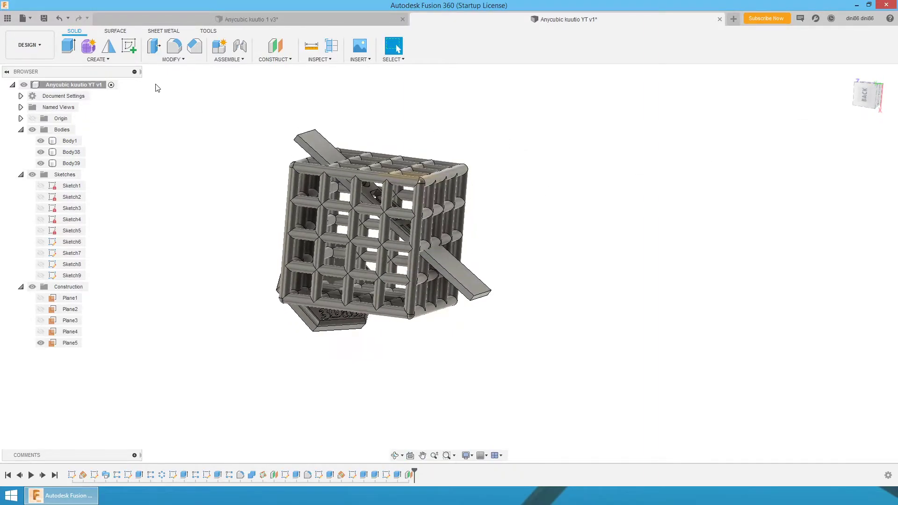
{"action": "left_click", "coordinate": [172, 60]}
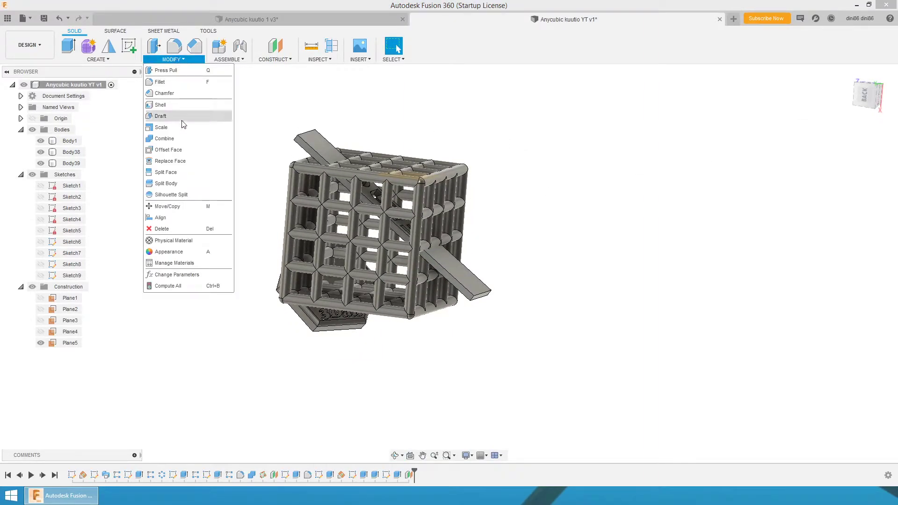
{"action": "left_click", "coordinate": [180, 183]}
{"action": "left_click", "coordinate": [315, 139]}
{"action": "left_click", "coordinate": [314, 140]}
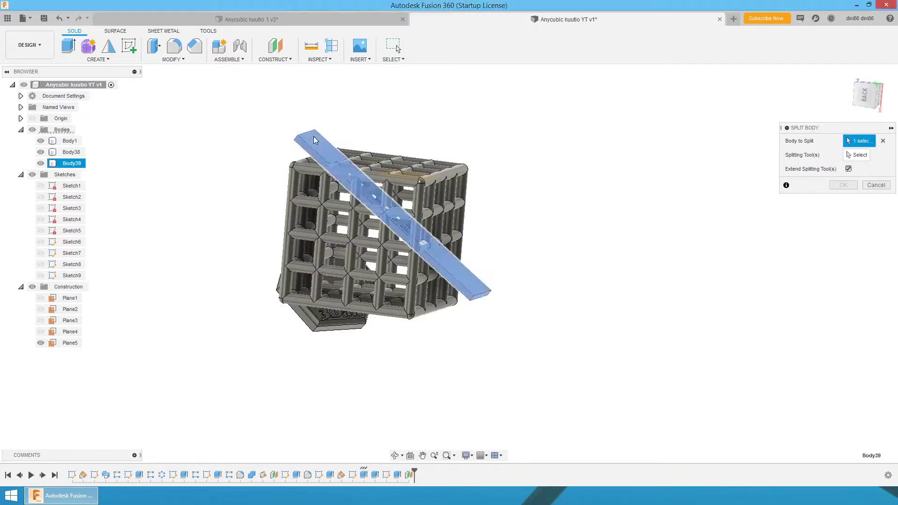
{"action": "left_click", "coordinate": [865, 159]}
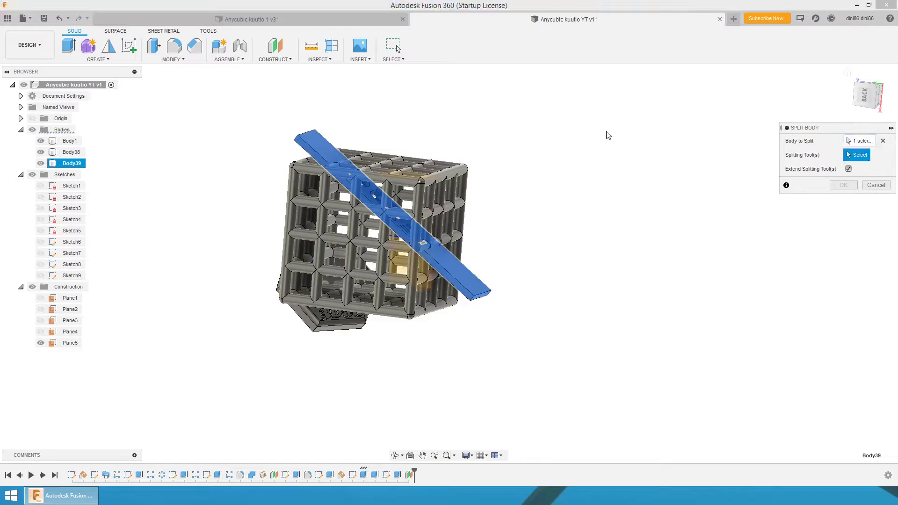
{"action": "middle_click_drag", "start_coordinate": [606, 136], "coordinate": [585, 154], "text": "shift"}
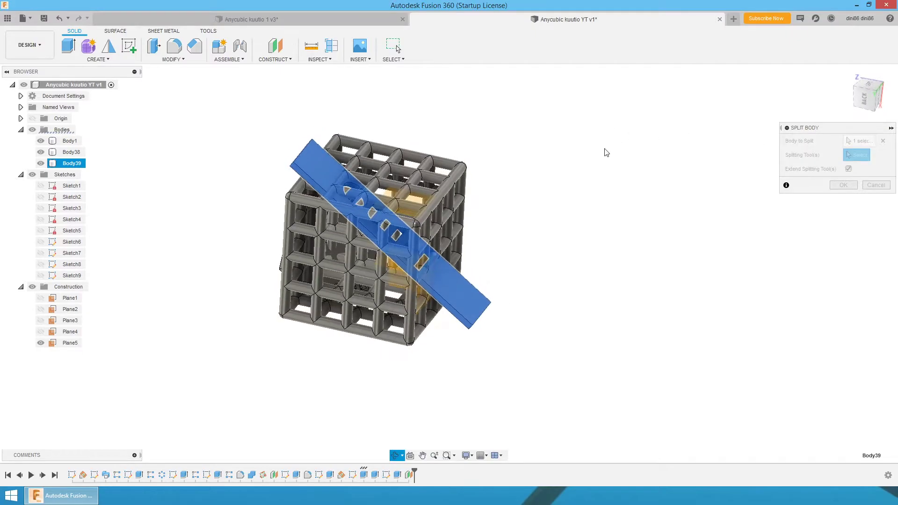
{"action": "left_click", "coordinate": [415, 203]}
{"action": "left_click", "coordinate": [843, 185]}
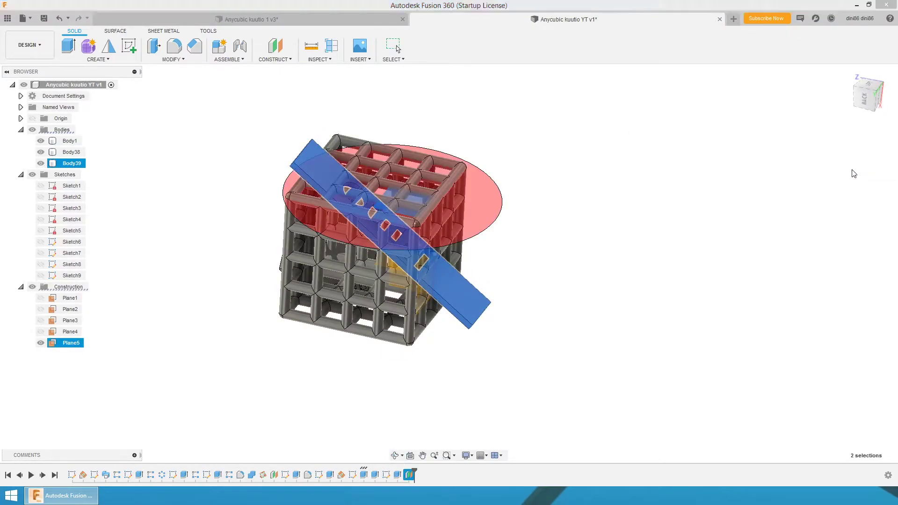
Split the remaining bar body at the cube's adjacent side with the origin plane there, separating the other protruding end.
{"action": "middle_click_drag", "start_coordinate": [672, 240], "coordinate": [666, 205], "text": "shift"}
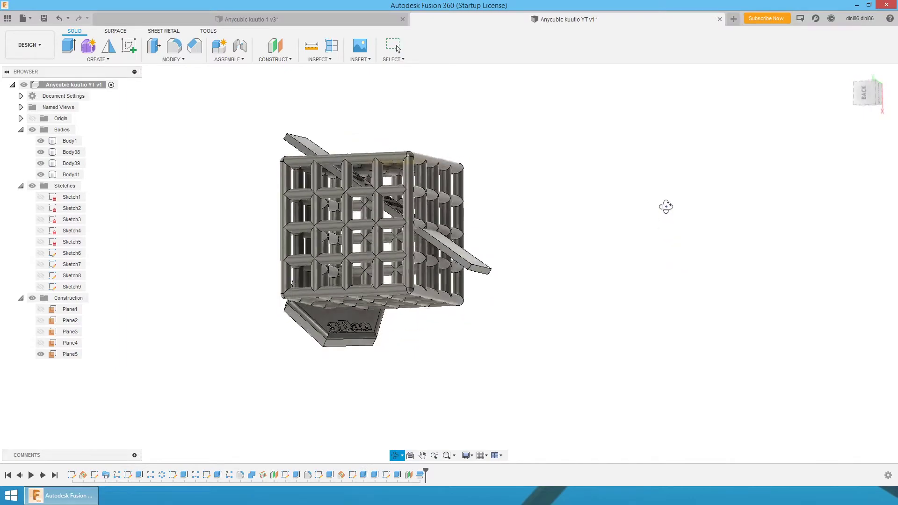
{"action": "left_click", "coordinate": [185, 60]}
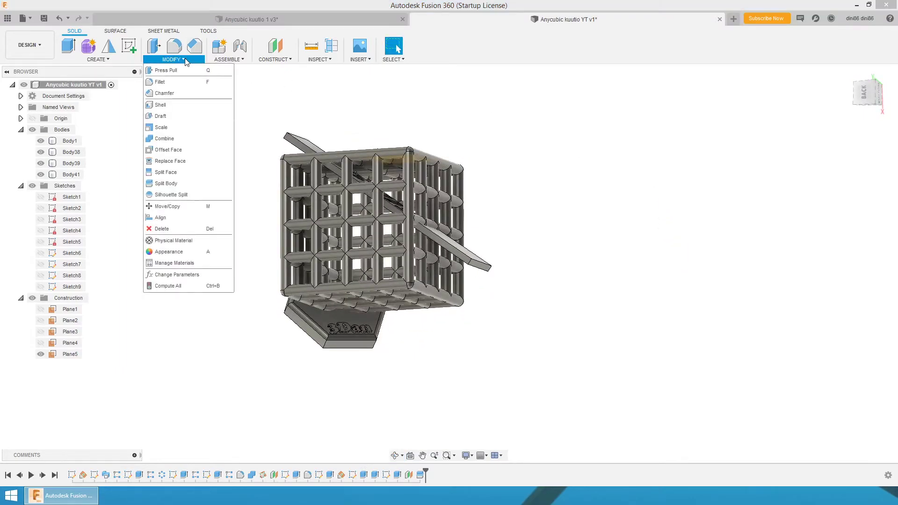
{"action": "left_click", "coordinate": [183, 183]}
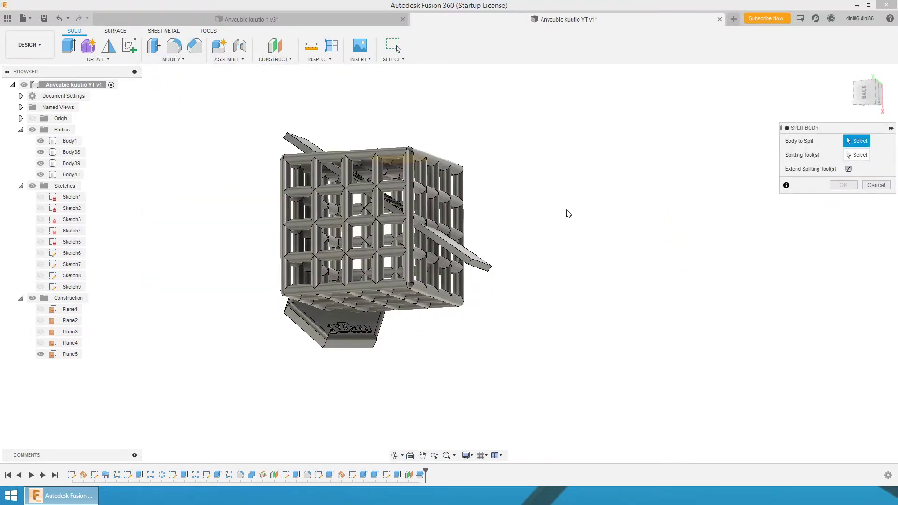
{"action": "left_click", "coordinate": [489, 264]}
{"action": "left_click", "coordinate": [860, 155]}
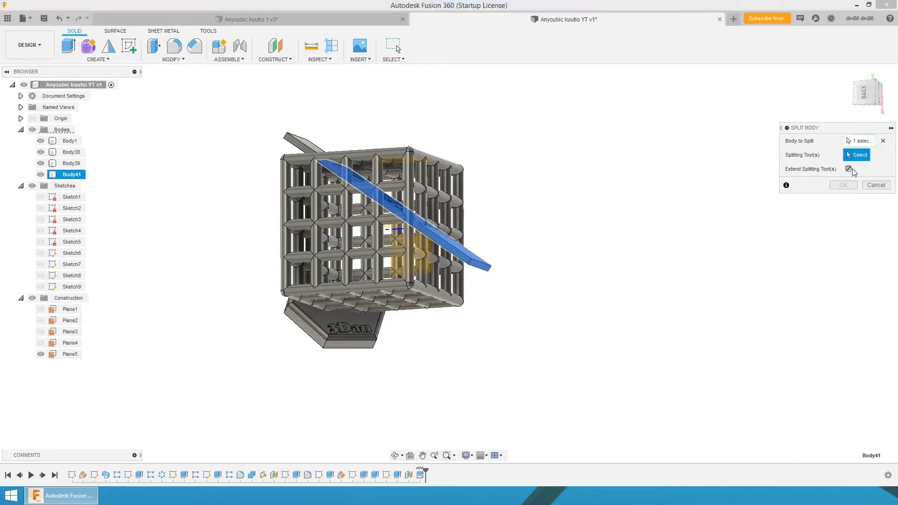
{"action": "middle_click_drag", "start_coordinate": [637, 283], "coordinate": [633, 250], "text": "shift"}
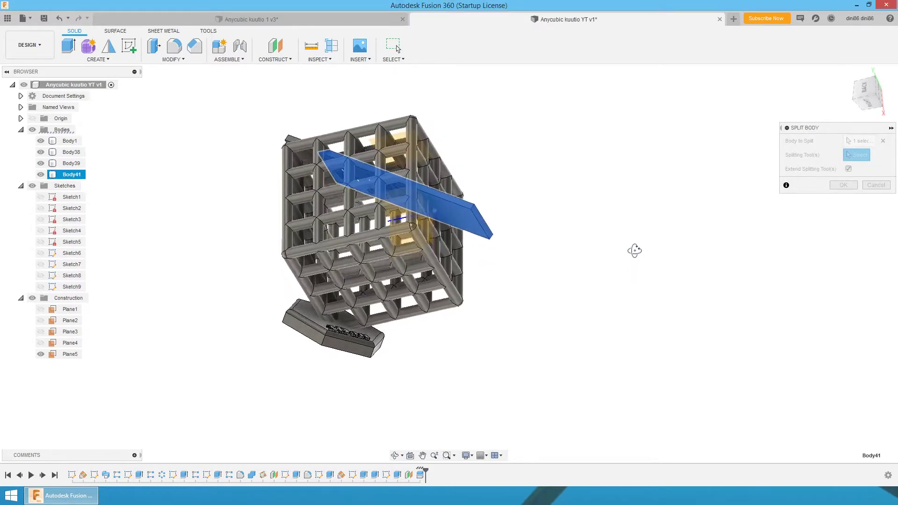
{"action": "left_click", "coordinate": [422, 220]}
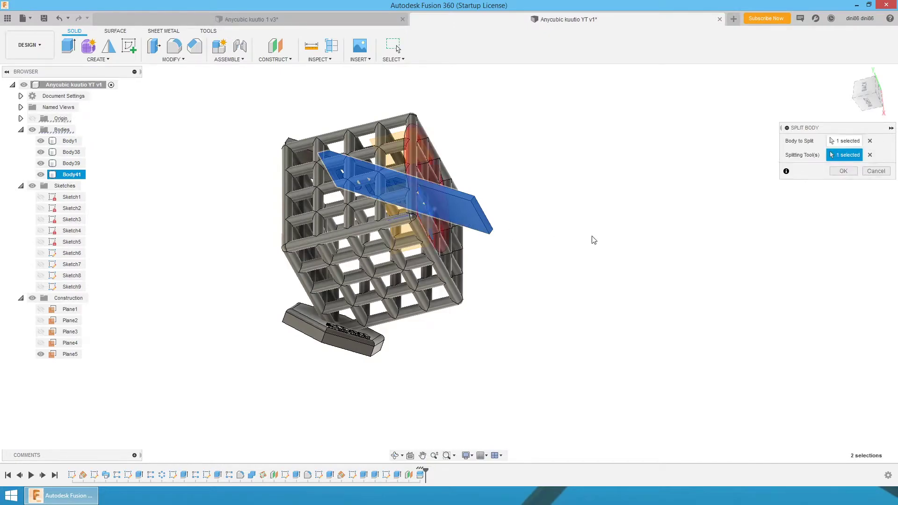
{"action": "left_click", "coordinate": [843, 171]}
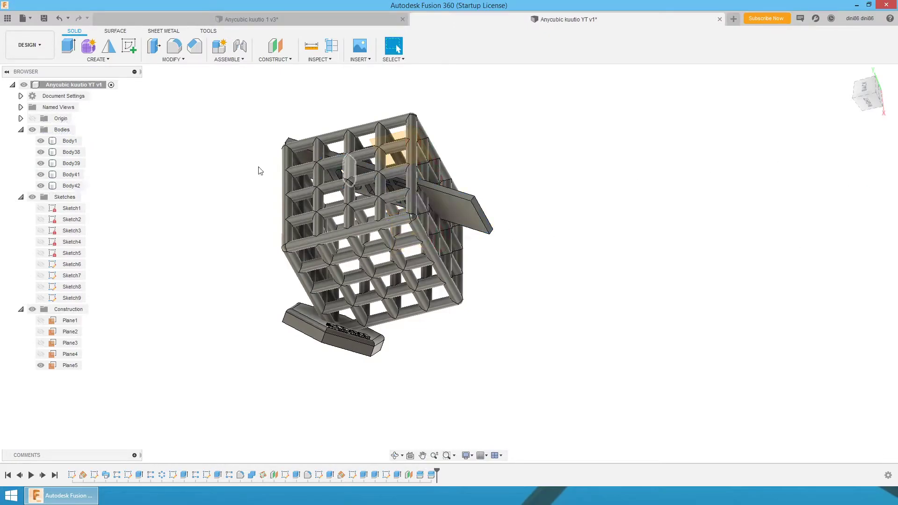
Hide the two cut-off bar ends and the offset construction plane used for the split.
{"action": "left_click", "coordinate": [40, 175]}
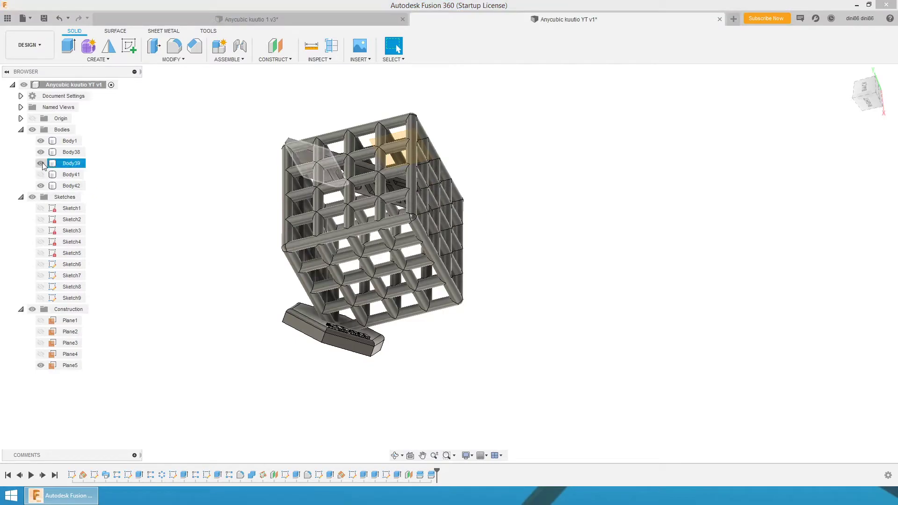
{"action": "left_click", "coordinate": [41, 164]}
{"action": "middle_click_drag", "start_coordinate": [138, 144], "coordinate": [106, 134], "text": "shift"}
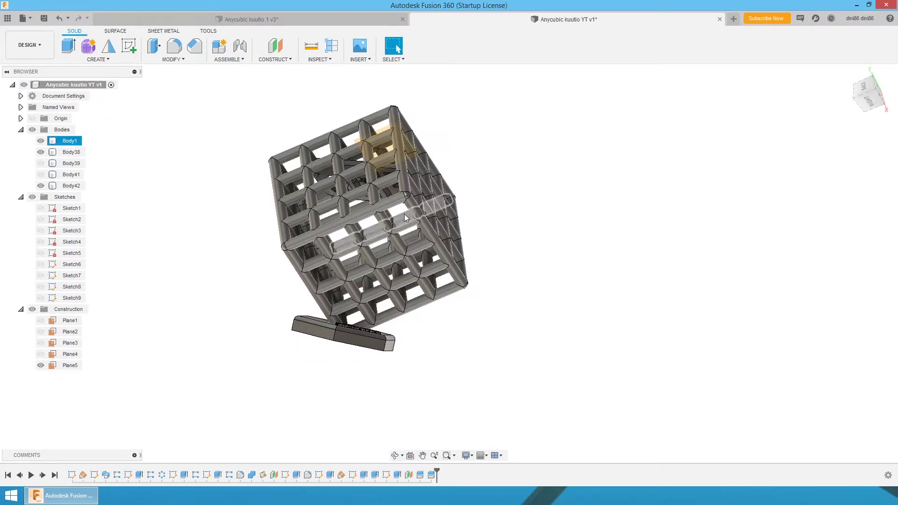
{"action": "middle_click_drag", "start_coordinate": [562, 163], "coordinate": [591, 160], "text": "shift"}
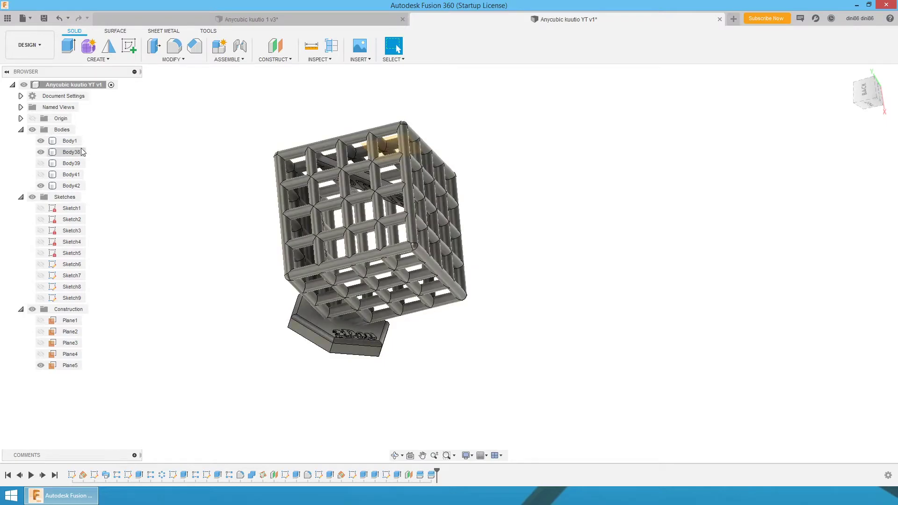
{"action": "left_click", "coordinate": [40, 365]}
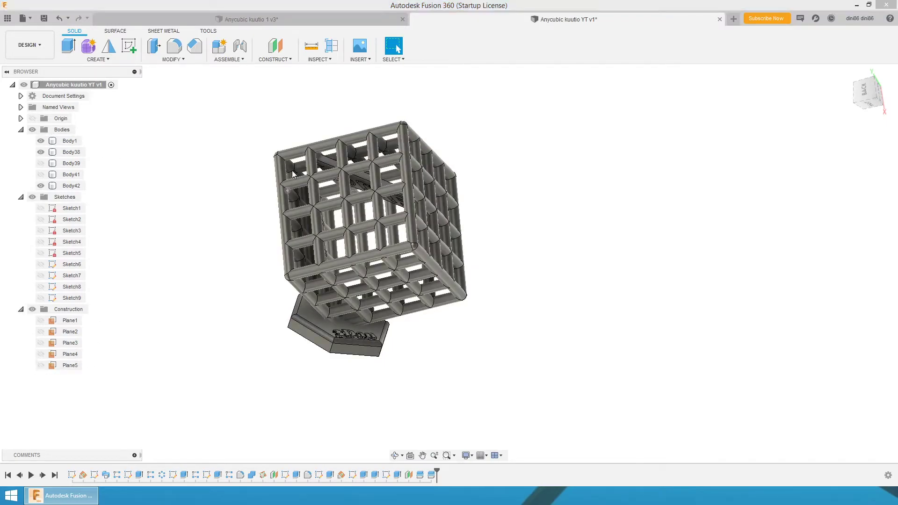
Create a construction plane at an angle of -40 degrees about the Y axis.
{"action": "left_click", "coordinate": [281, 60]}
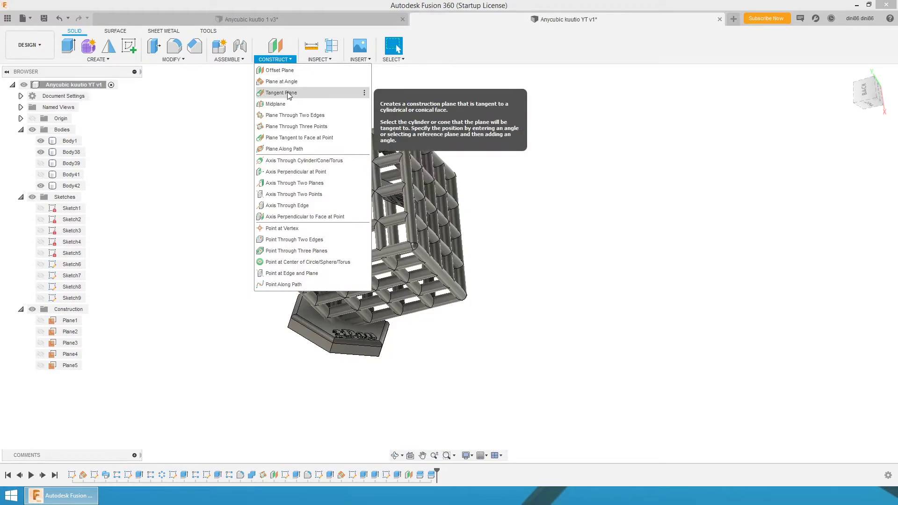
{"action": "left_click", "coordinate": [286, 83]}
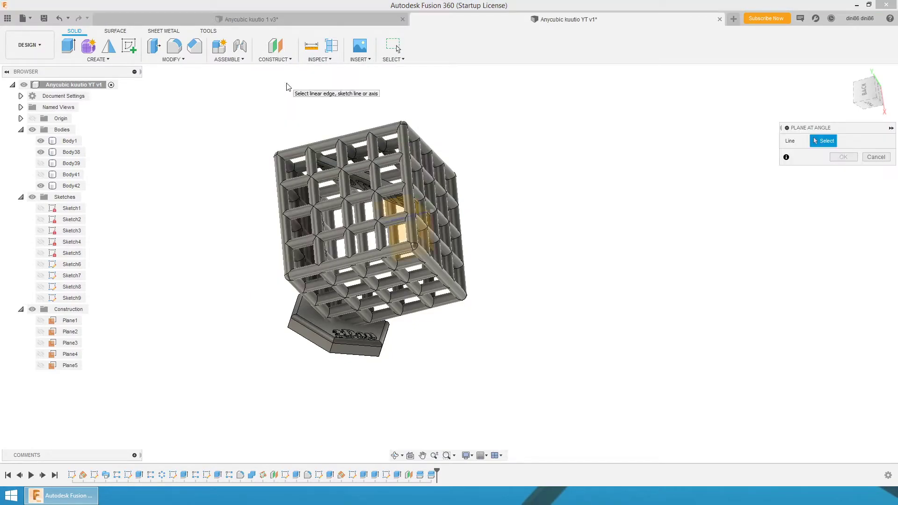
{"action": "mouse_move", "coordinate": [520, 180]}
{"action": "middle_mouse_down", "text": "shift"}
{"action": "mouse_move", "coordinate": [539, 188]}
{"action": "mouse_move", "coordinate": [531, 154]}
{"action": "mouse_move", "coordinate": [512, 165]}
{"action": "middle_mouse_up", "text": "shift"}
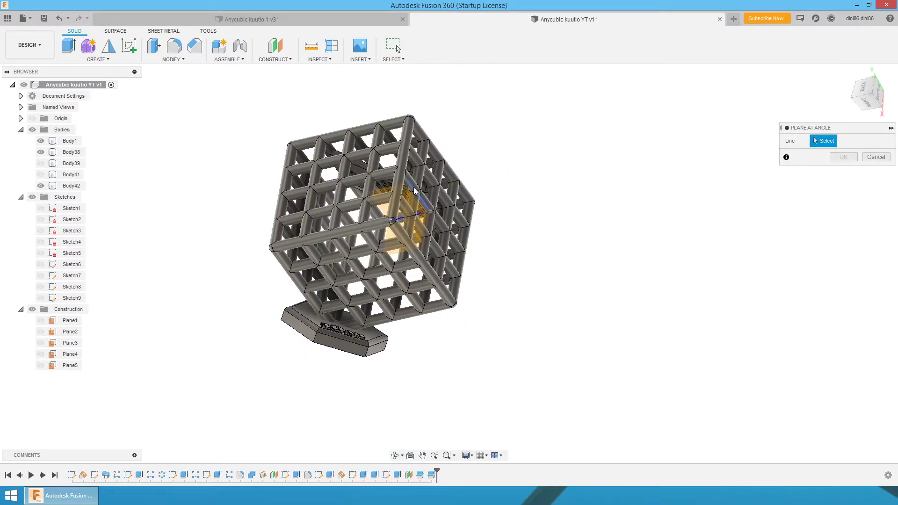
{"action": "left_click", "coordinate": [431, 191]}
{"action": "middle_click_drag", "start_coordinate": [431, 191], "coordinate": [509, 181], "text": "shift"}
{"action": "left_click_drag", "start_coordinate": [383, 220], "coordinate": [406, 205]}
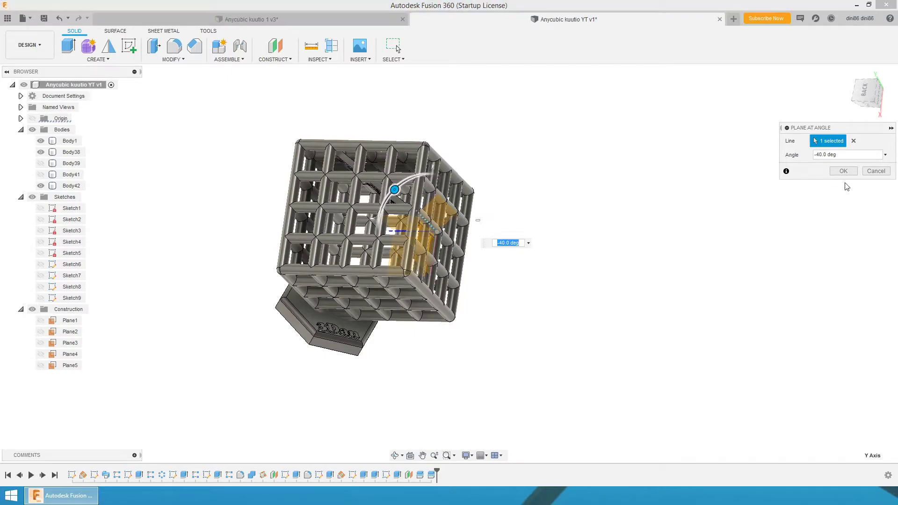
{"action": "left_click", "coordinate": [844, 171]}
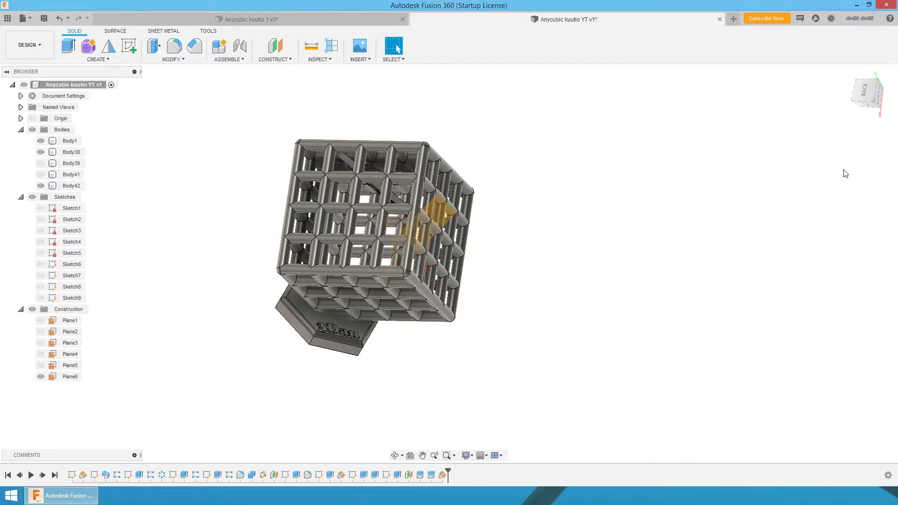
Create a construction plane offset 25 mm from the angled plane.
{"action": "mouse_move", "coordinate": [687, 186]}
{"action": "middle_mouse_down", "text": "shift"}
{"action": "mouse_move", "coordinate": [690, 155]}
{"action": "mouse_move", "coordinate": [690, 184]}
{"action": "middle_mouse_up", "text": "shift"}
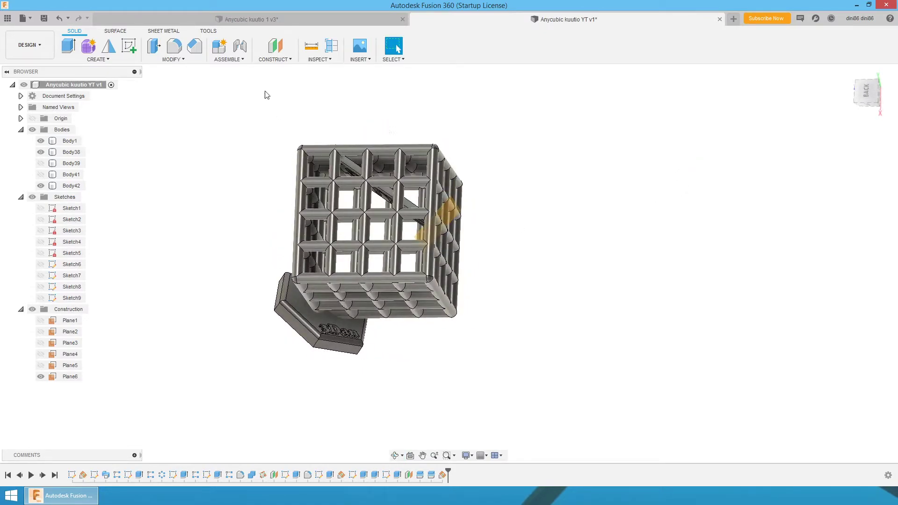
{"action": "left_click", "coordinate": [274, 47]}
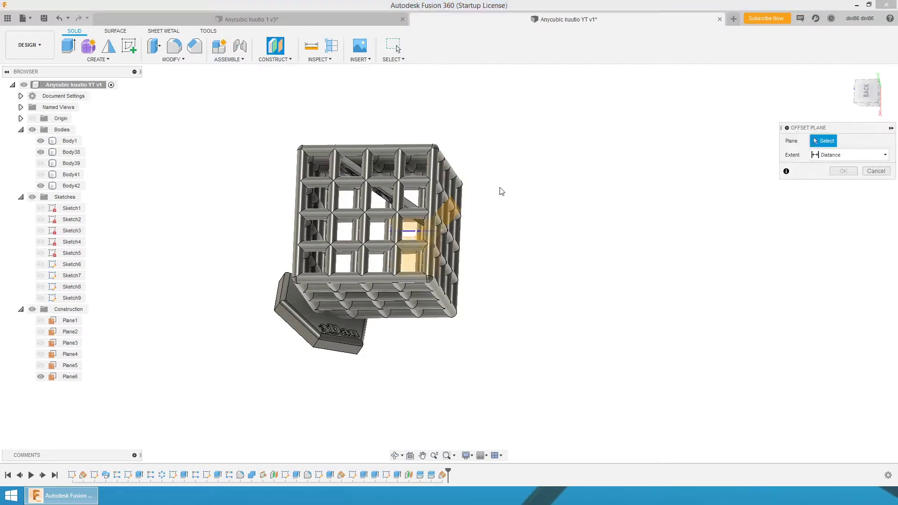
{"action": "left_click", "coordinate": [459, 213]}
{"action": "mouse_move", "coordinate": [524, 196]}
{"action": "middle_mouse_down", "text": "shift"}
{"action": "mouse_move", "coordinate": [531, 188]}
{"action": "mouse_move", "coordinate": [534, 199]}
{"action": "middle_mouse_up", "text": "shift"}
{"action": "left_click_drag", "start_coordinate": [460, 217], "coordinate": [412, 185]}
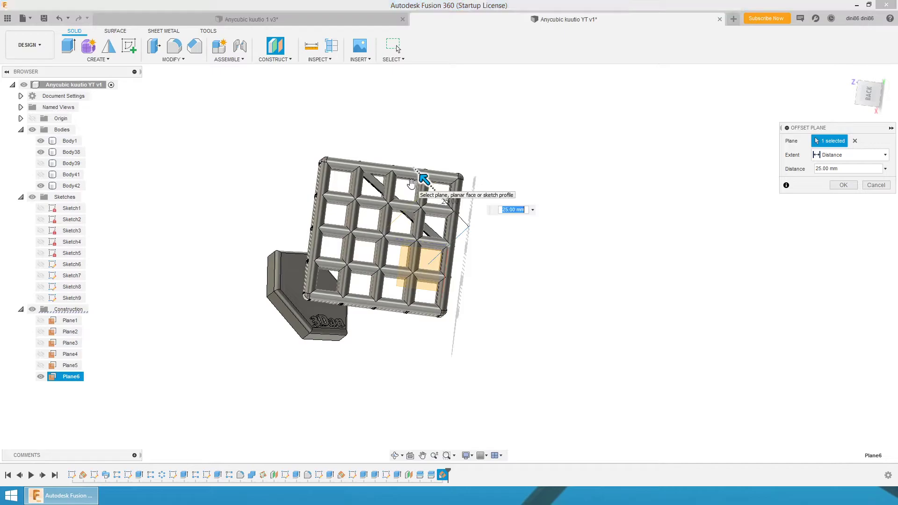
{"action": "left_click", "coordinate": [844, 185]}
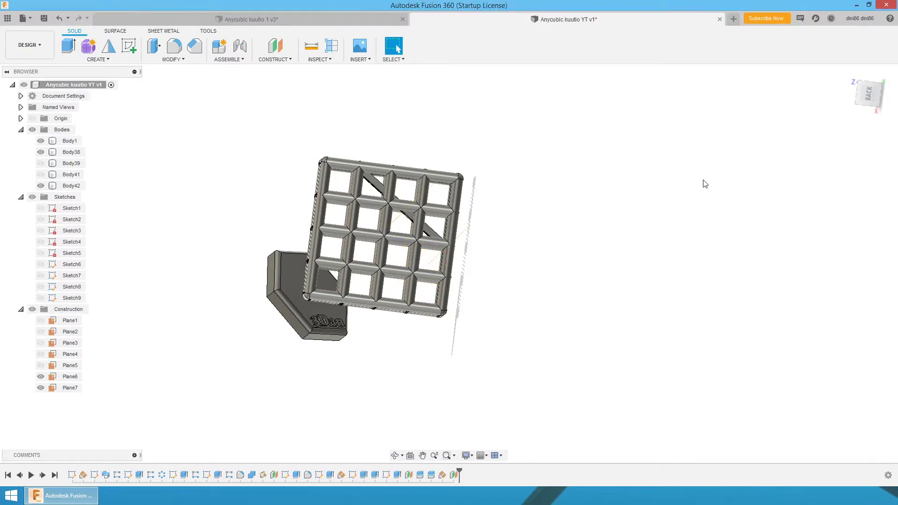
Enlarge the displayed area of the 25 mm offset plane so it extends past the lattice cube.
{"action": "middle_click_drag", "start_coordinate": [706, 183], "coordinate": [673, 197], "text": "shift"}
{"action": "left_click", "coordinate": [372, 215]}
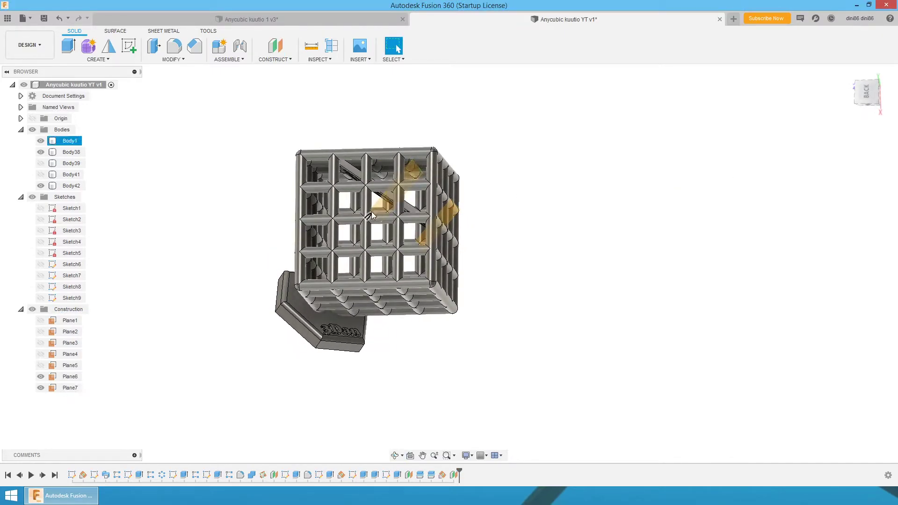
{"action": "left_click", "coordinate": [373, 210]}
{"action": "left_click_drag", "start_coordinate": [369, 214], "coordinate": [264, 315]}
Start a sketch on the enlarged offset plane and draw a tall rectangle about 21 by 106 mm across the cube.
{"action": "middle_click_drag", "start_coordinate": [586, 249], "coordinate": [574, 227], "text": "shift"}
{"action": "left_click", "coordinate": [129, 45]}
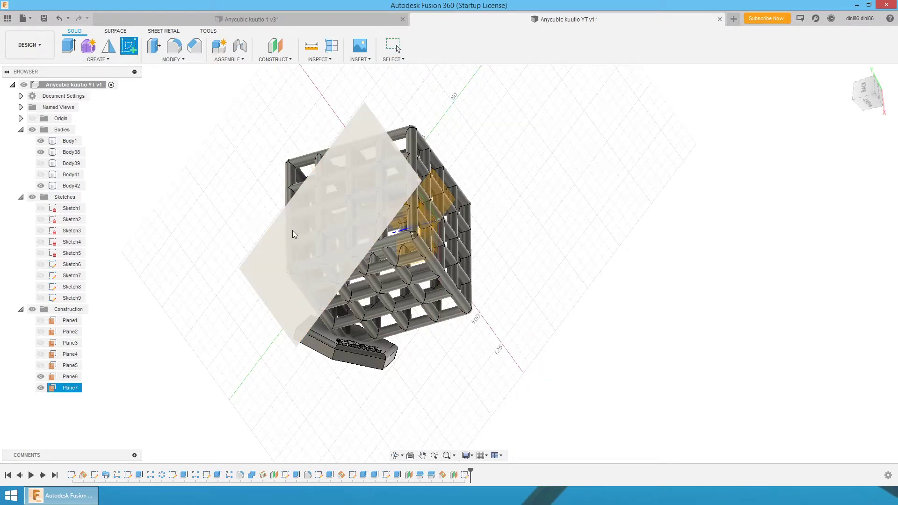
{"action": "left_click", "coordinate": [293, 231]}
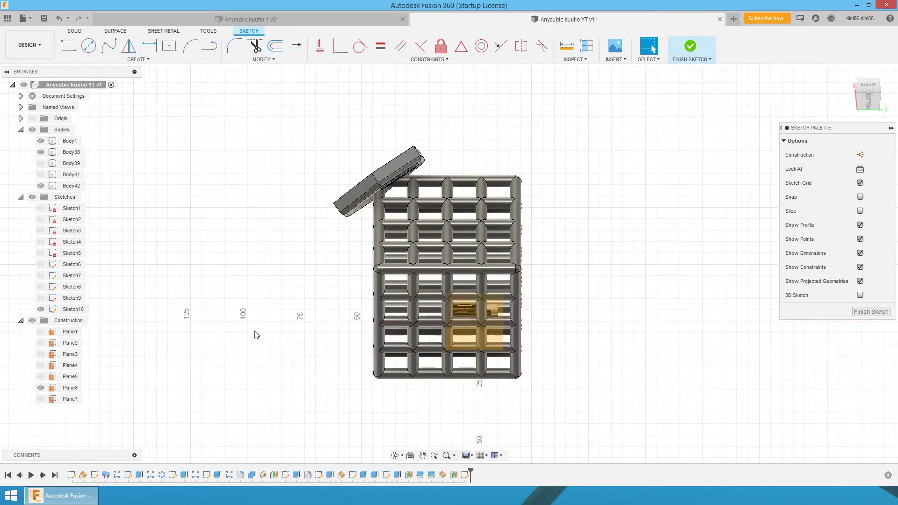
{"action": "scroll", "coordinate": [609, 334], "scroll_direction": "up", "scroll_amount": 2}
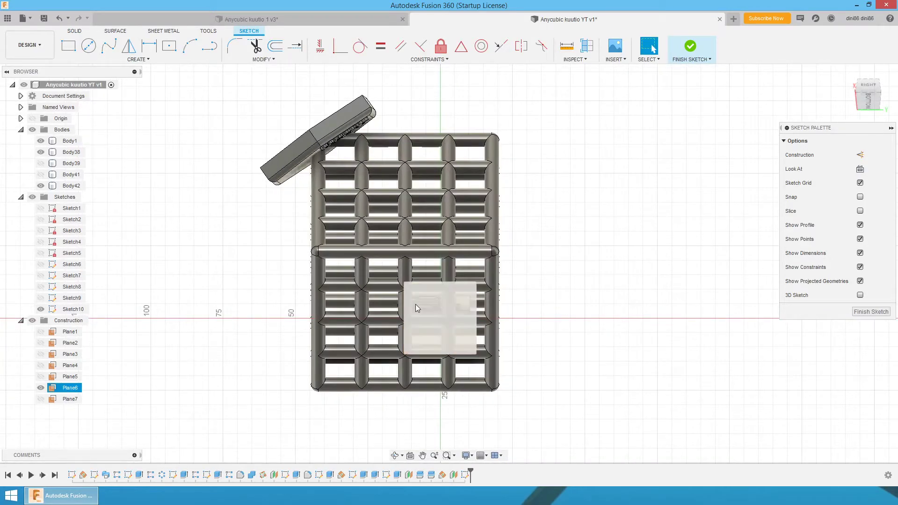
{"action": "left_click", "coordinate": [69, 46]}
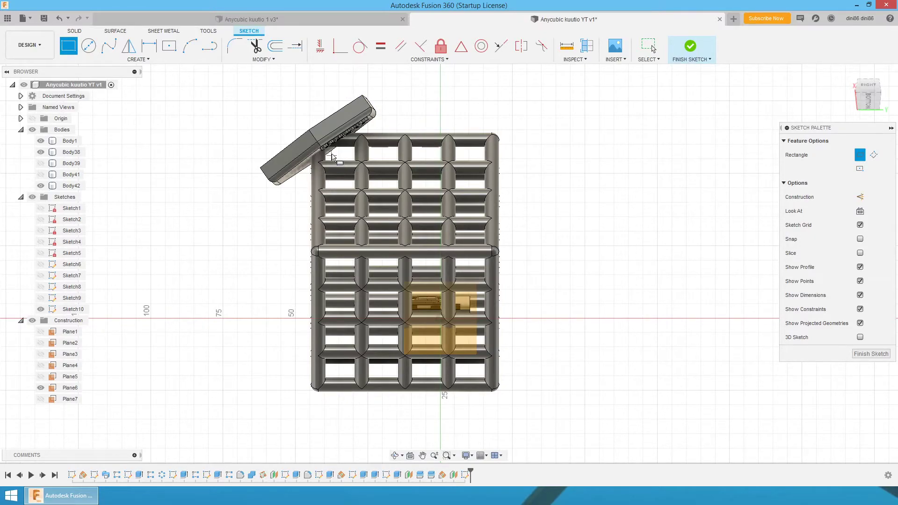
{"action": "left_click", "coordinate": [332, 102]}
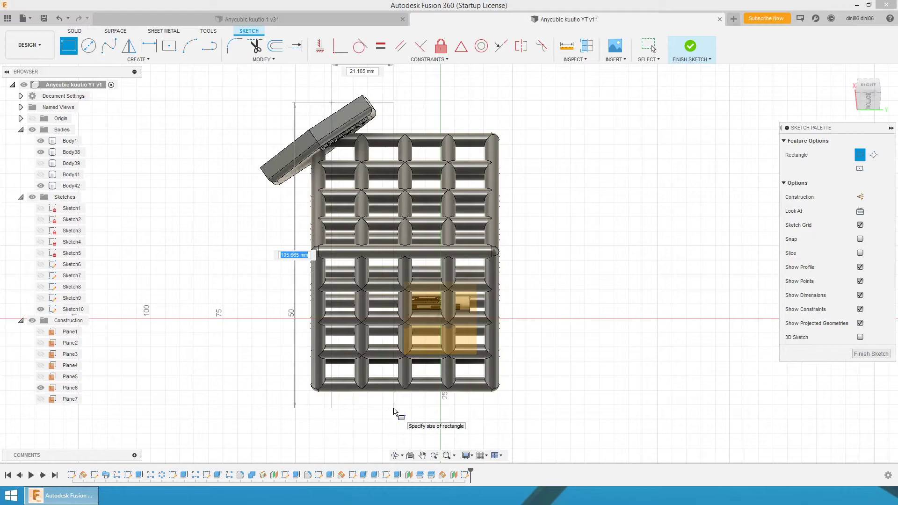
{"action": "left_click", "coordinate": [395, 409]}
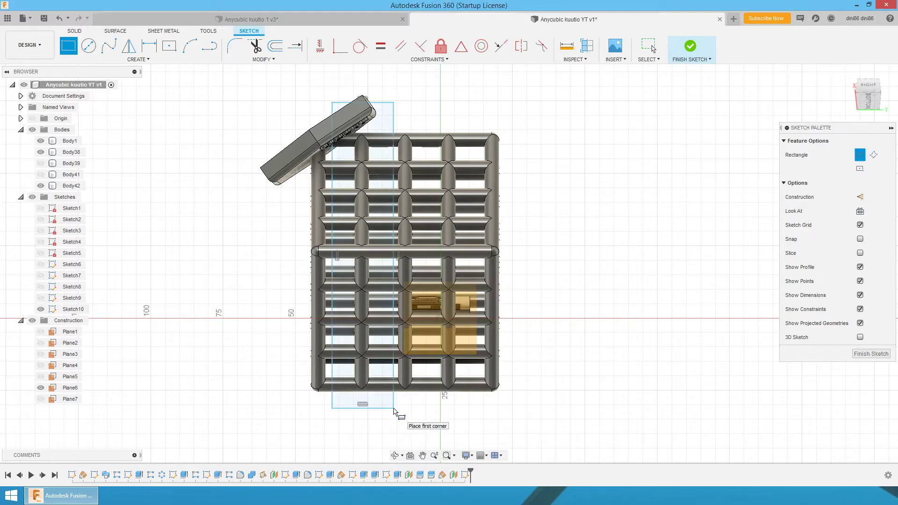
Add the sketch text "Photon" beside the cube and rotate it to -90 degrees.
{"action": "left_click", "coordinate": [157, 62]}
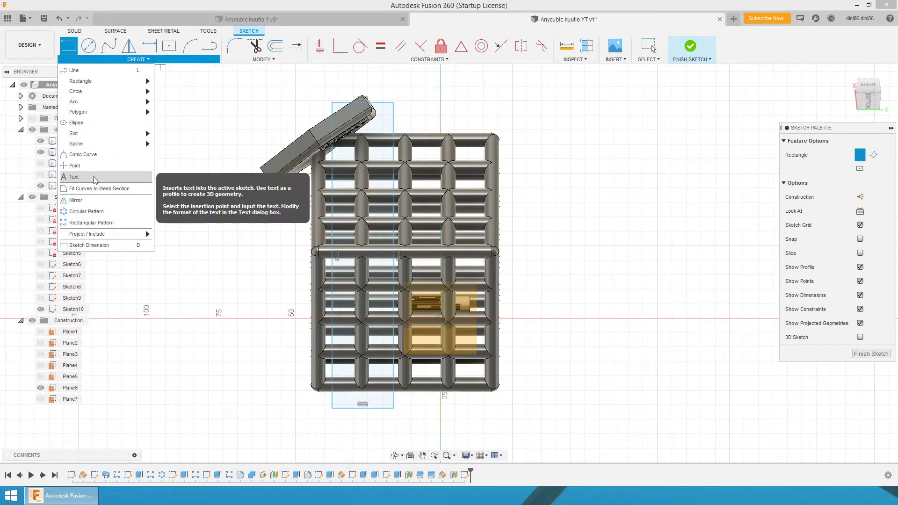
{"action": "key", "text": "Escape"}
{"action": "key", "text": "Escape"}
{"action": "left_click", "coordinate": [148, 175]}
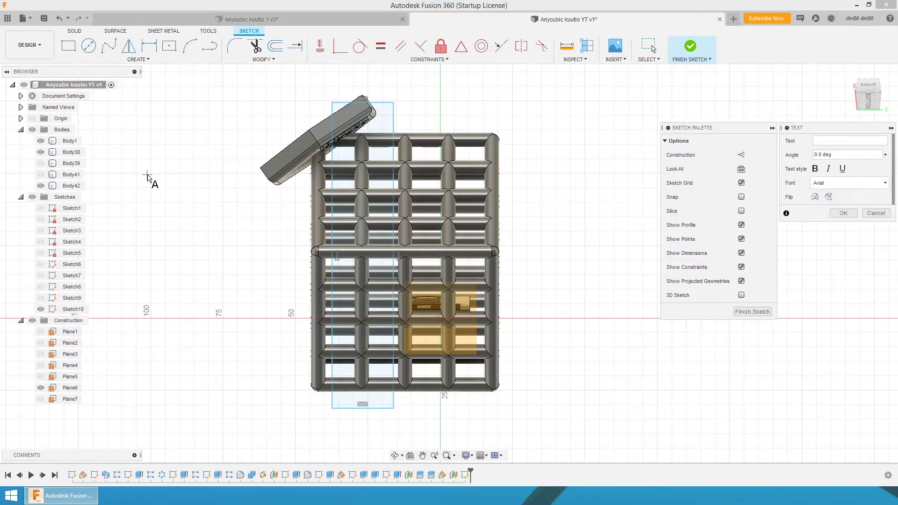
{"action": "left_click", "coordinate": [831, 140]}
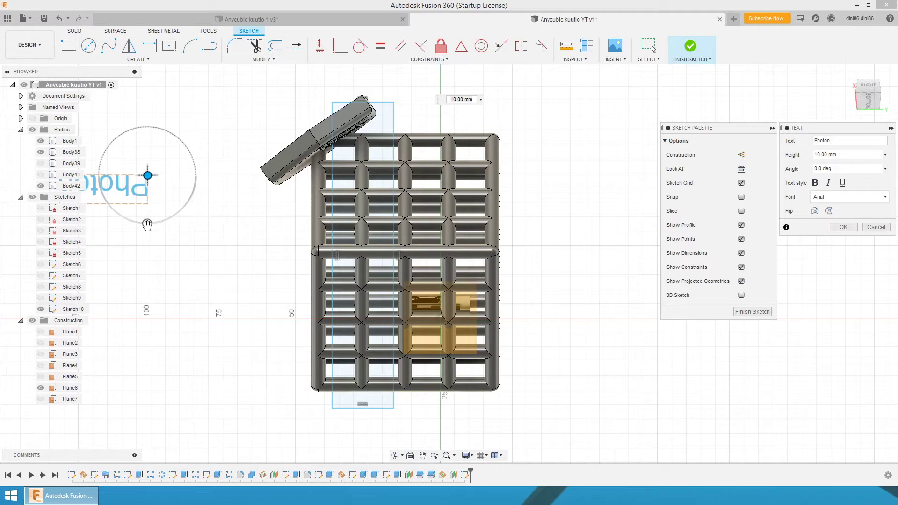
{"action": "left_click_drag", "start_coordinate": [148, 225], "coordinate": [205, 177]}
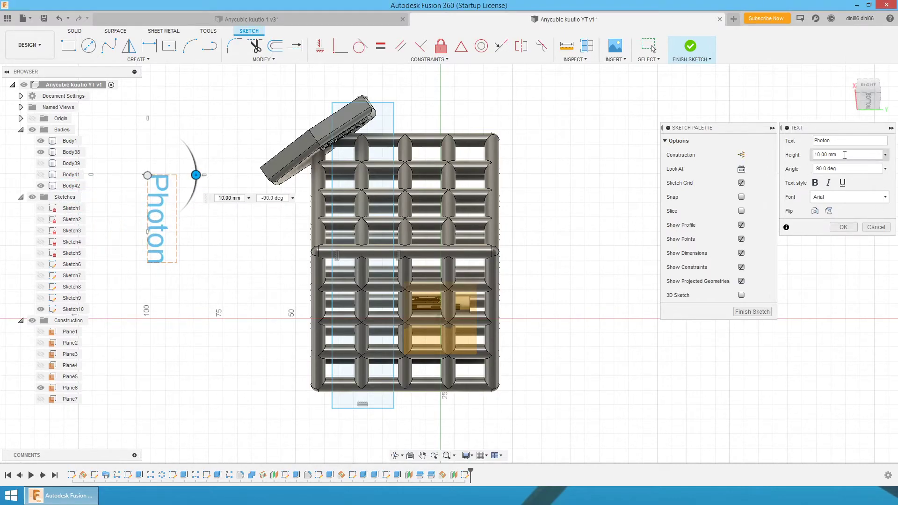
Make the Photon text bold and 20 mm high, place it inside the tall rectangle, and finish the sketch.
{"action": "left_click", "coordinate": [815, 183]}
{"action": "mouse_move", "coordinate": [149, 176]}
{"action": "left_mouse_down"}
{"action": "mouse_move", "coordinate": [274, 194]}
{"action": "mouse_move", "coordinate": [347, 187]}
{"action": "left_mouse_up"}
{"action": "left_click", "coordinate": [823, 155]}
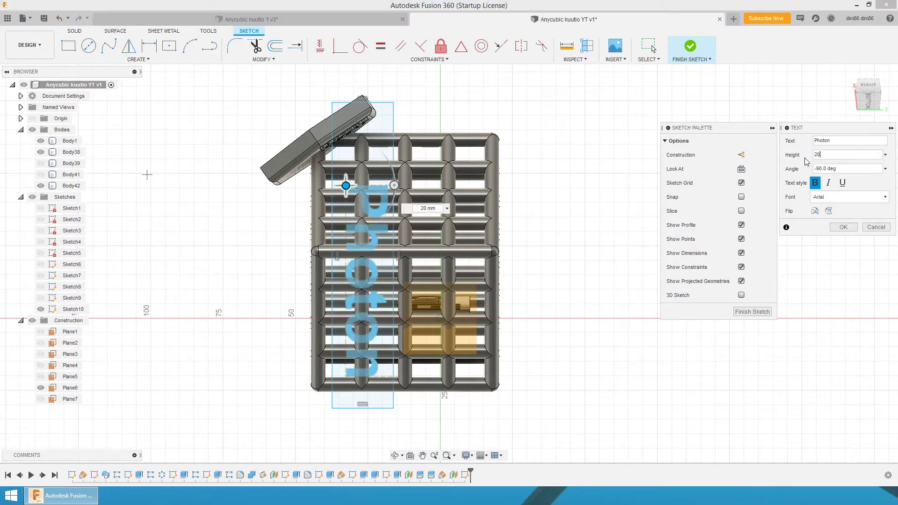
{"action": "mouse_move", "coordinate": [346, 186]}
{"action": "left_mouse_down"}
{"action": "mouse_move", "coordinate": [341, 164]}
{"action": "mouse_move", "coordinate": [342, 172]}
{"action": "left_mouse_up"}
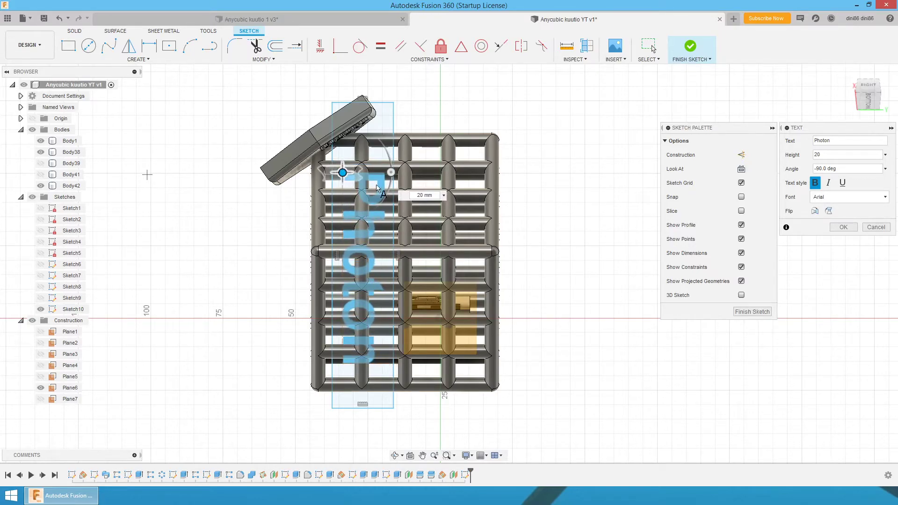
{"action": "left_click", "coordinate": [844, 227]}
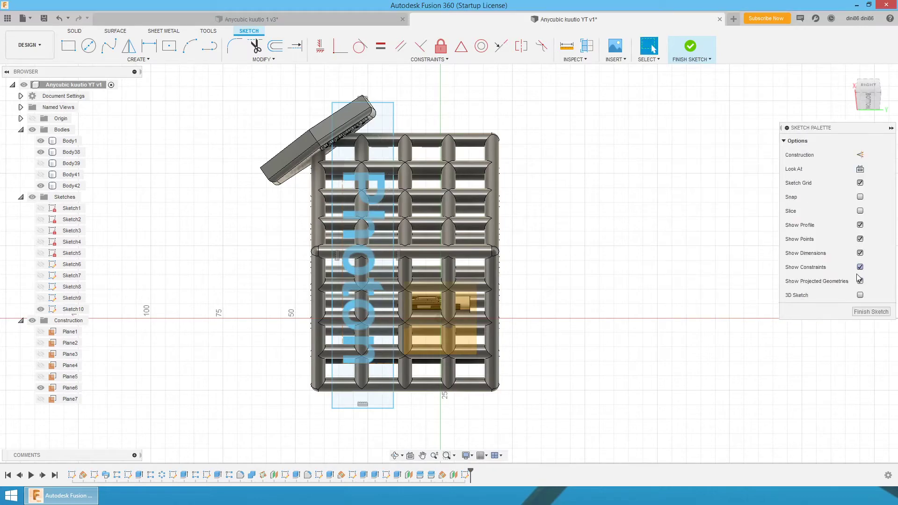
{"action": "left_click", "coordinate": [866, 312]}
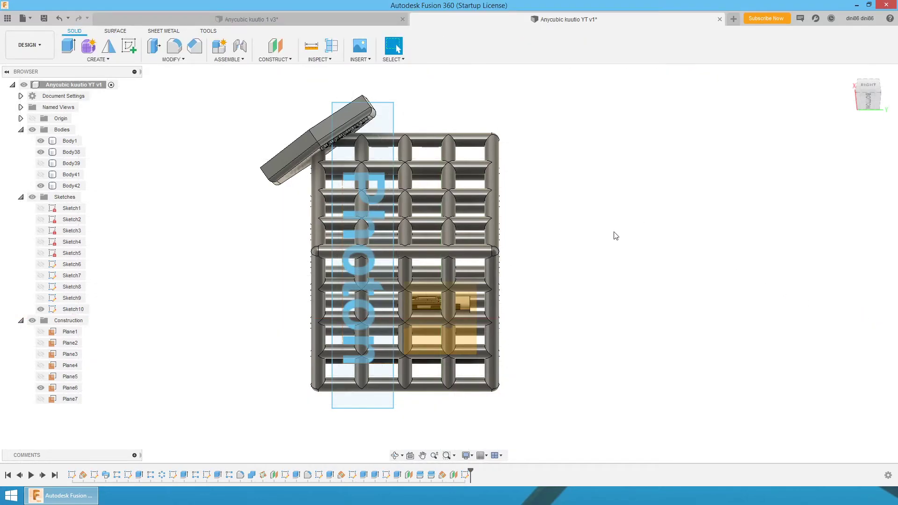
Hide the lattice cube and extrude the rectangle around the Photon text 3 mm as a new body.
{"action": "left_click", "coordinate": [42, 141]}
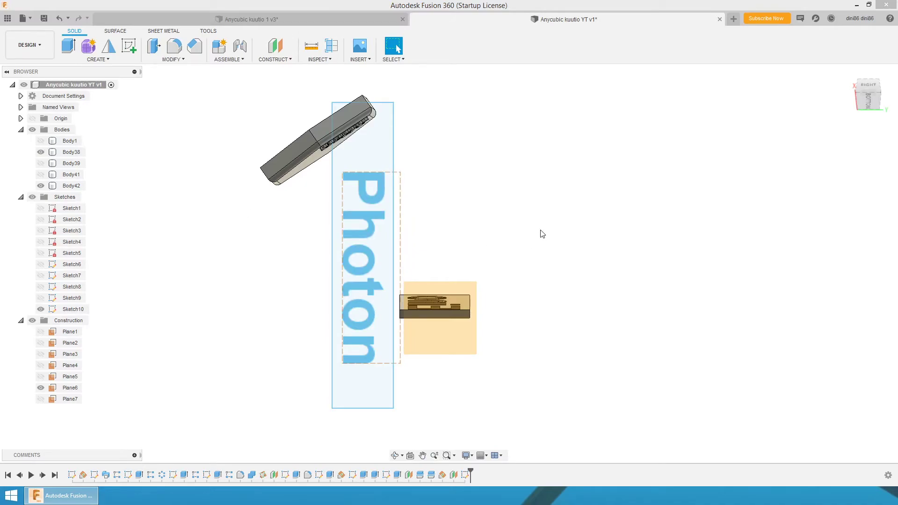
{"action": "middle_click_drag", "start_coordinate": [542, 234], "coordinate": [537, 234], "text": "shift"}
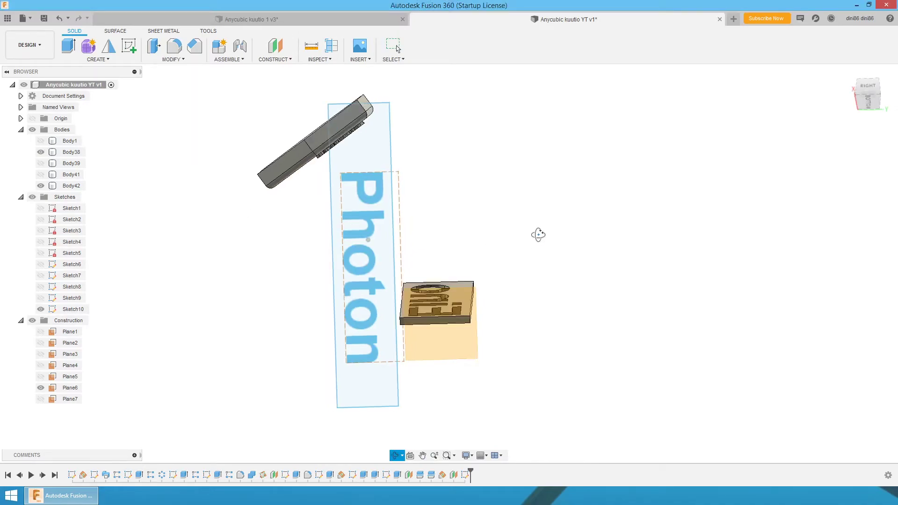
{"action": "left_click", "coordinate": [70, 46]}
{"action": "mouse_move", "coordinate": [566, 181]}
{"action": "middle_mouse_down", "text": "shift"}
{"action": "mouse_move", "coordinate": [538, 177]}
{"action": "mouse_move", "coordinate": [511, 190]}
{"action": "middle_mouse_up", "text": "shift"}
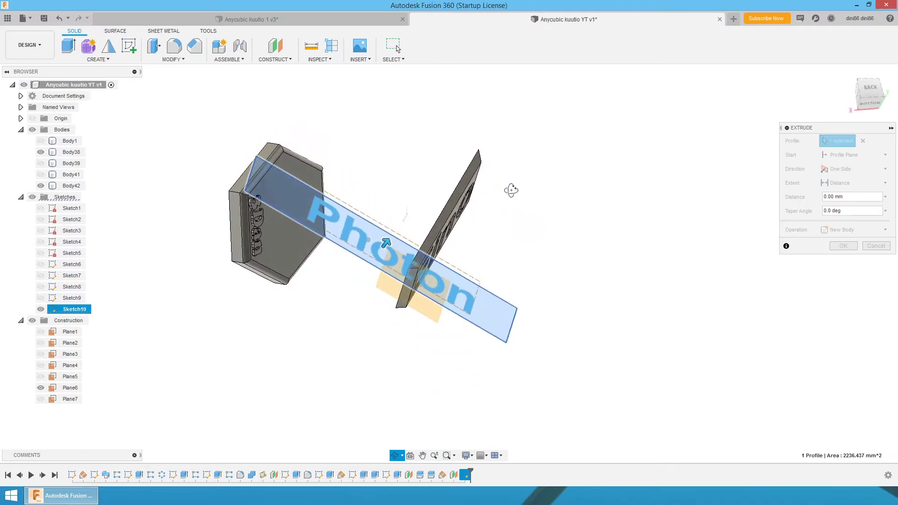
{"action": "type", "text": "3"}
{"action": "key", "text": "Return"}
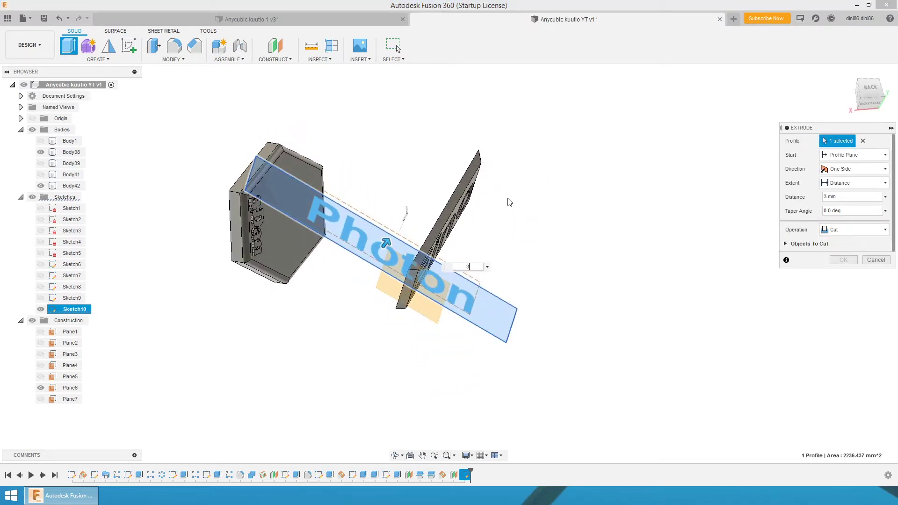
{"action": "left_click", "coordinate": [835, 230]}
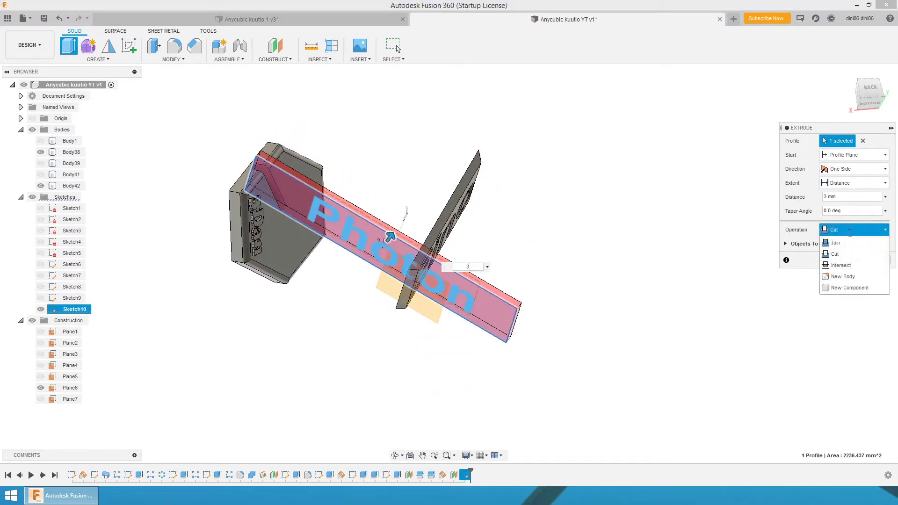
{"action": "left_click", "coordinate": [850, 277]}
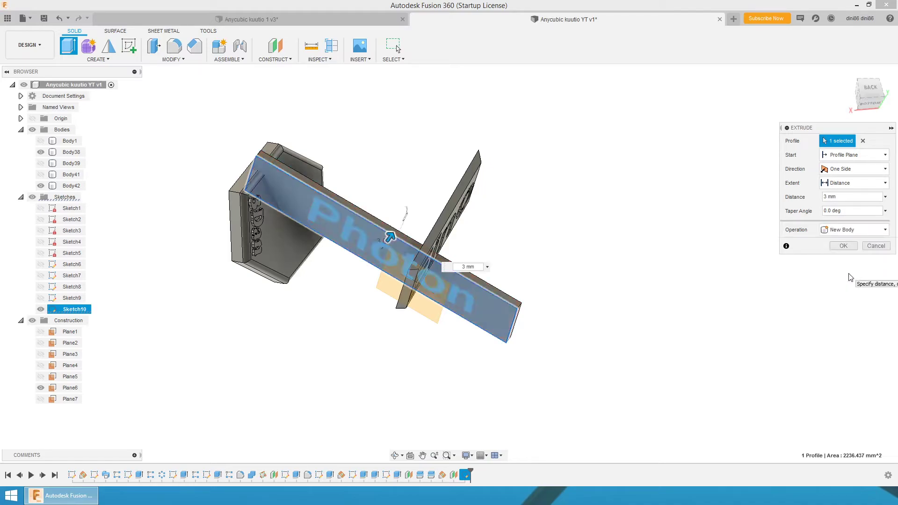
{"action": "left_click", "coordinate": [842, 246]}
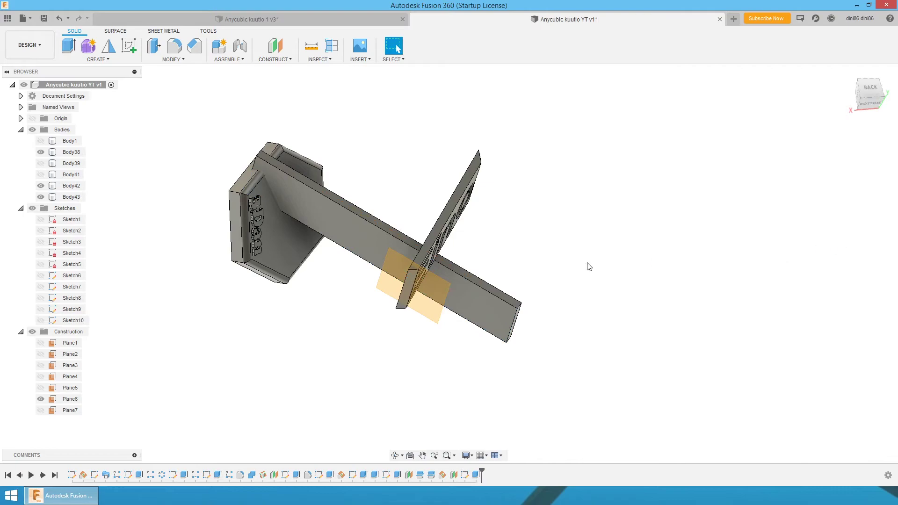
Hide the construction plane, show the text sketch again, and cut the Photon text through the bar up to its opposite face.
{"action": "left_click", "coordinate": [41, 399]}
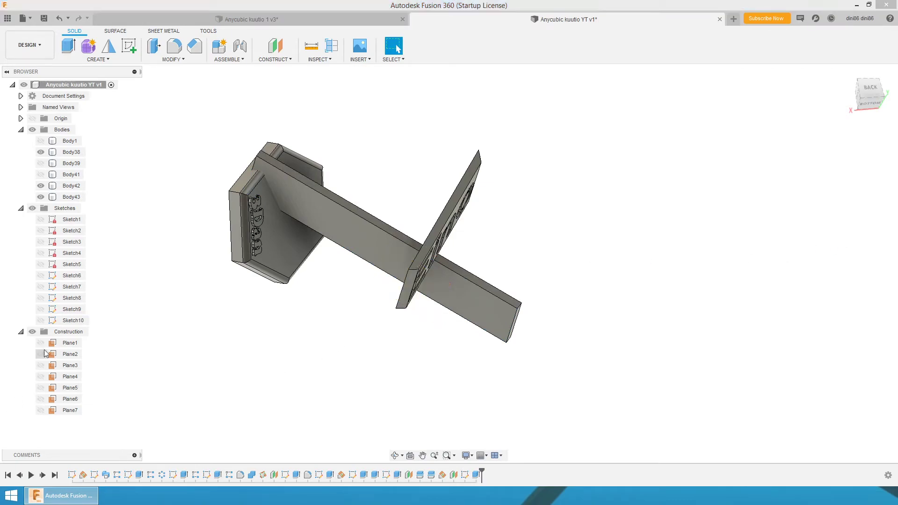
{"action": "left_click", "coordinate": [41, 321]}
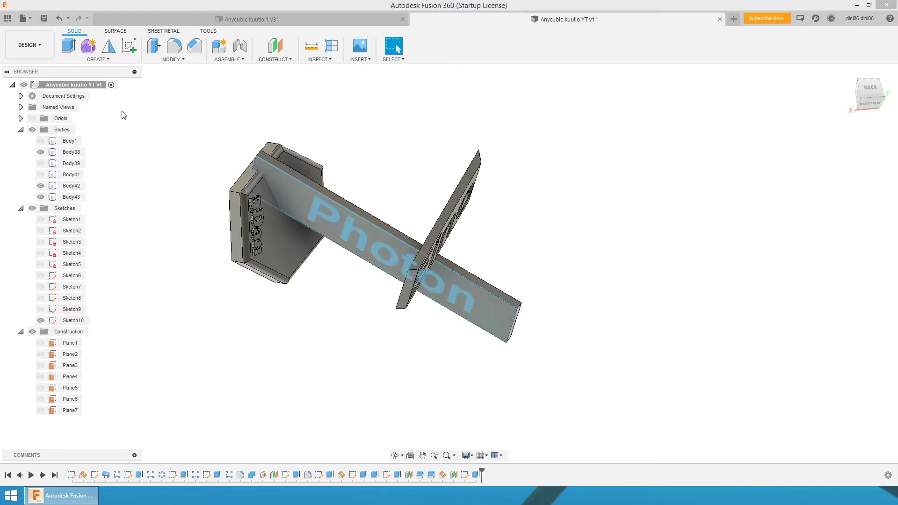
{"action": "left_click", "coordinate": [68, 46]}
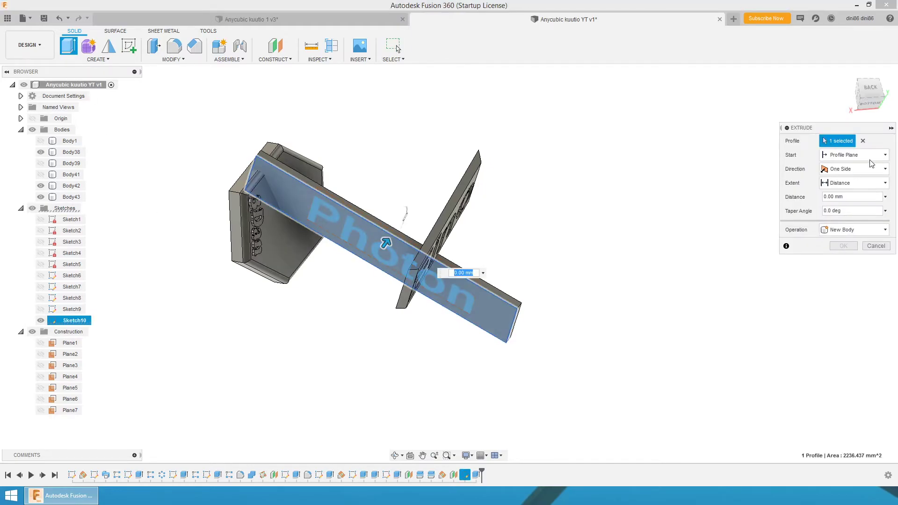
{"action": "left_click", "coordinate": [337, 220]}
{"action": "middle_click_drag", "start_coordinate": [412, 221], "coordinate": [397, 197], "text": "shift"}
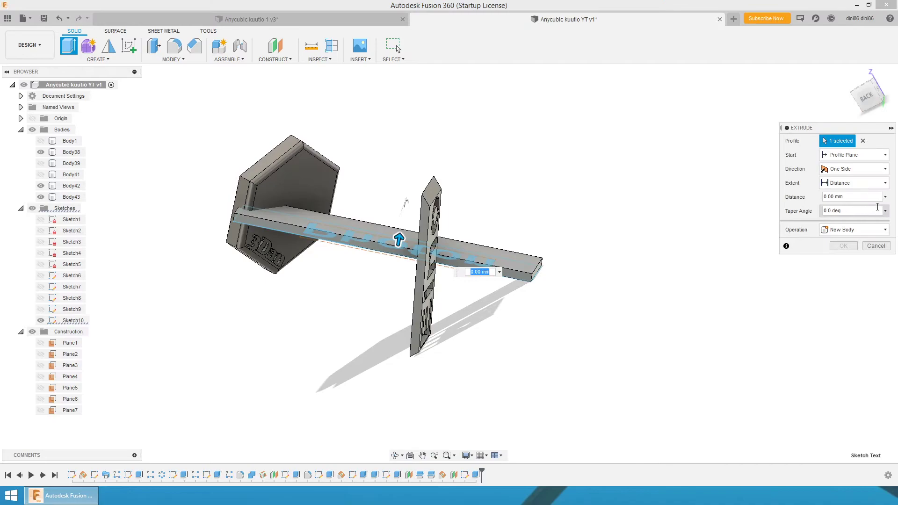
{"action": "left_click", "coordinate": [849, 189]}
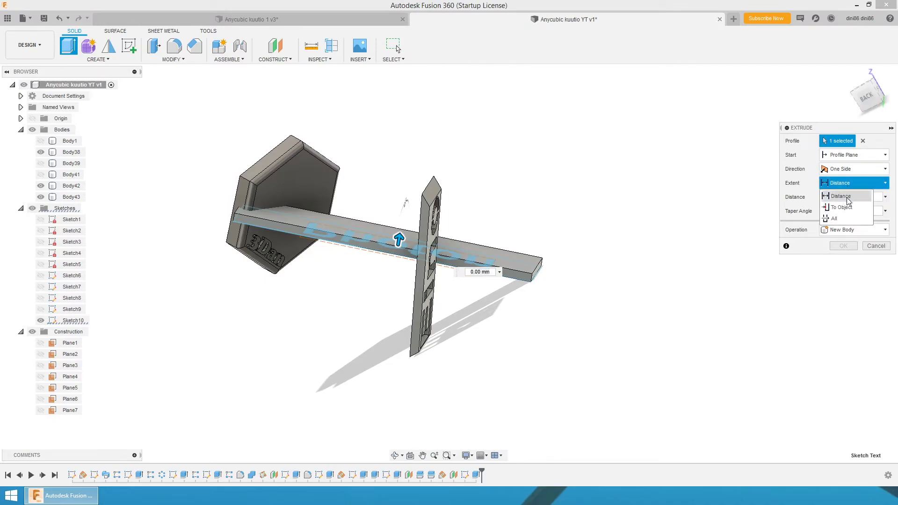
{"action": "left_click", "coordinate": [845, 204]}
{"action": "left_click", "coordinate": [521, 264]}
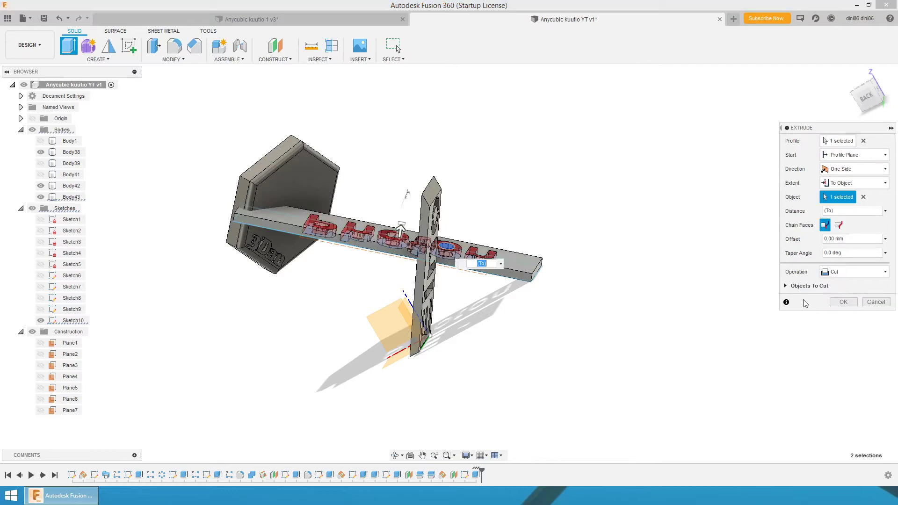
{"action": "left_click", "coordinate": [843, 302]}
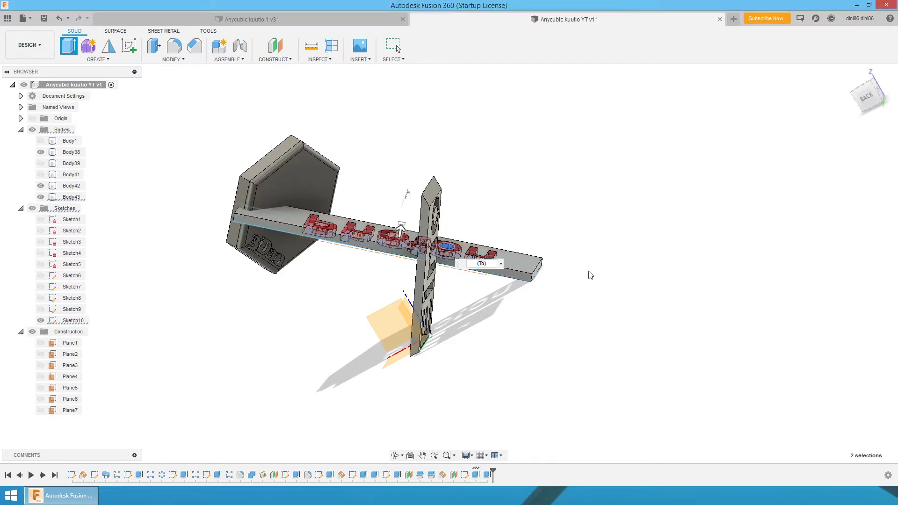
Show the lattice cube again and hide the Photon text sketch.
{"action": "middle_click_drag", "start_coordinate": [607, 283], "coordinate": [573, 197], "text": "shift"}
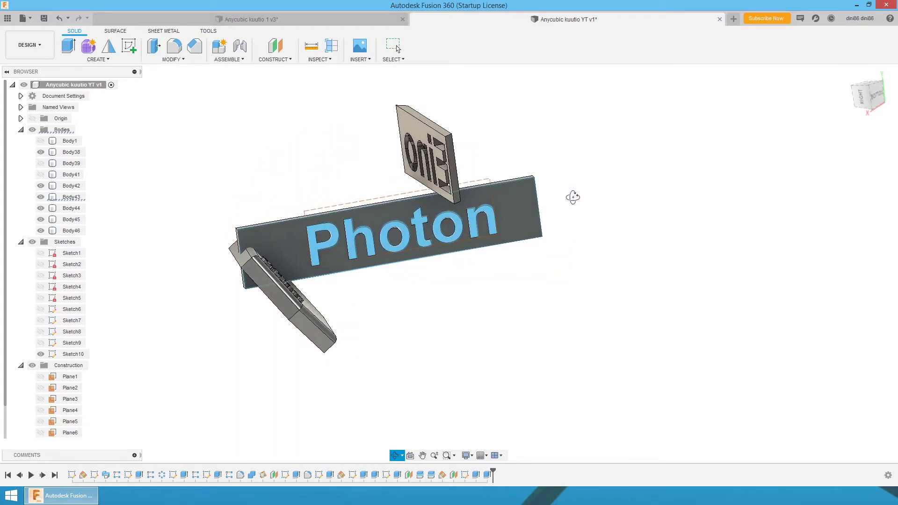
{"action": "key", "text": "Escape"}
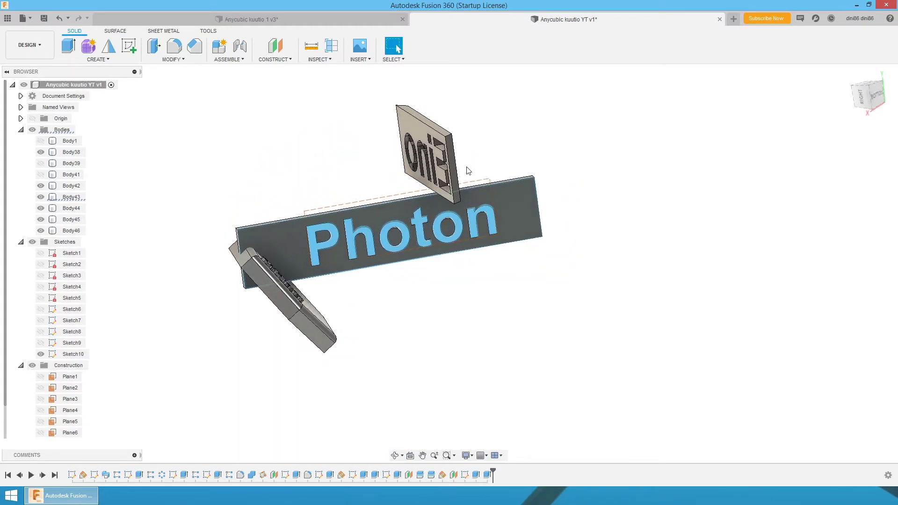
{"action": "left_click", "coordinate": [41, 140]}
{"action": "middle_click_drag", "start_coordinate": [645, 181], "coordinate": [557, 235], "text": "shift"}
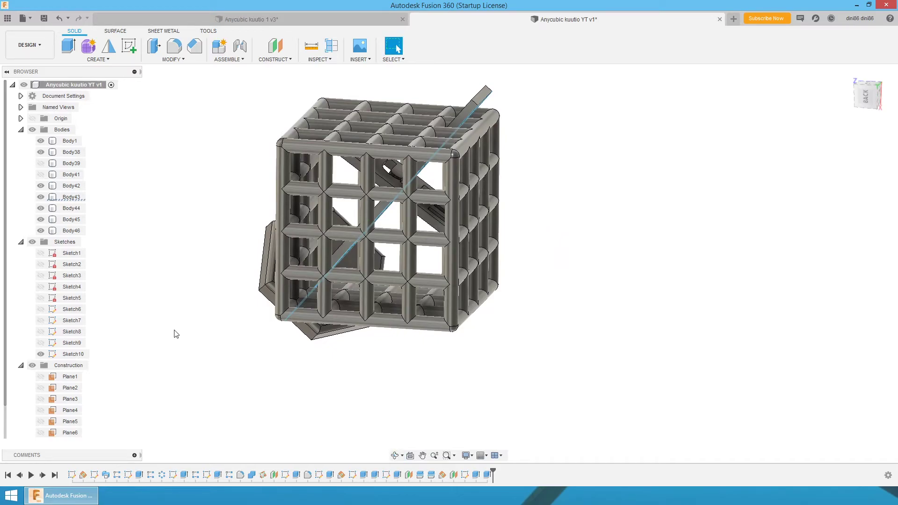
{"action": "scroll", "coordinate": [37, 355], "scroll_direction": "down", "scroll_amount": 1}
{"action": "left_click", "coordinate": [41, 343]}
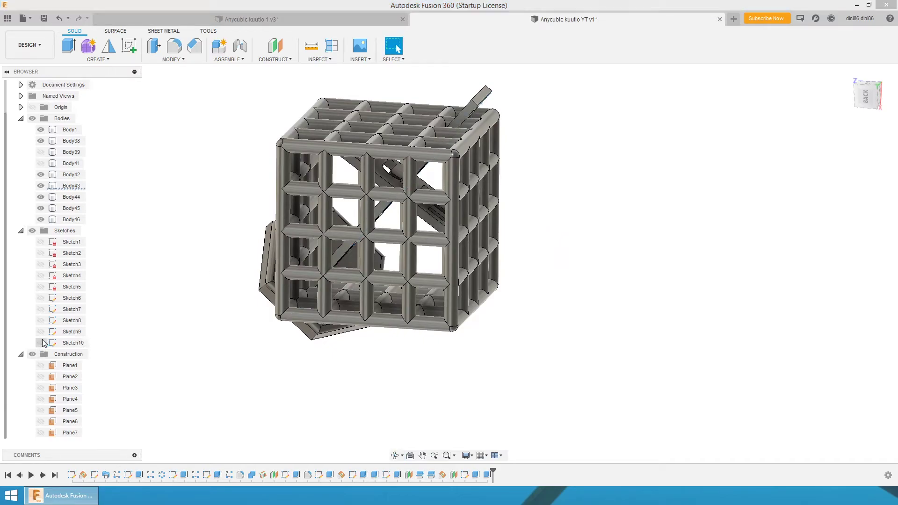
{"action": "middle_click_drag", "start_coordinate": [649, 236], "coordinate": [647, 223], "text": "shift"}
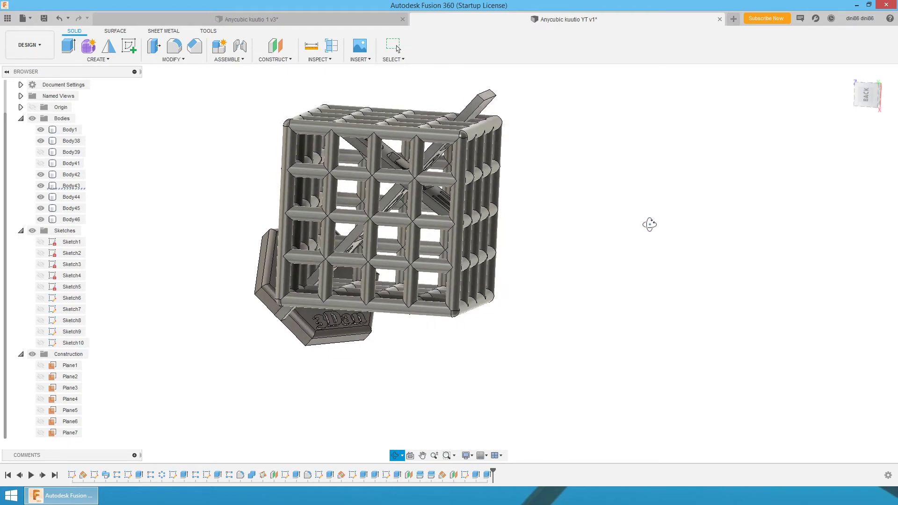
{"action": "mouse_move", "coordinate": [640, 168]}
{"action": "middle_mouse_down", "text": "shift"}
{"action": "mouse_move", "coordinate": [641, 177]}
{"action": "mouse_move", "coordinate": [629, 170]}
{"action": "middle_mouse_up", "text": "shift"}
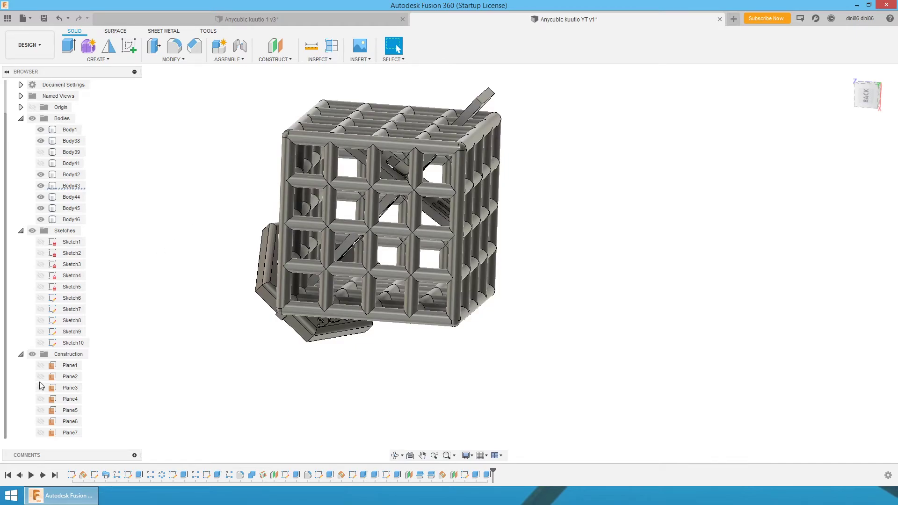
Show Plane5 at the cube's top face and split the Photon bar with it.
{"action": "left_click", "coordinate": [48, 435]}
{"action": "key", "text": "Escape"}
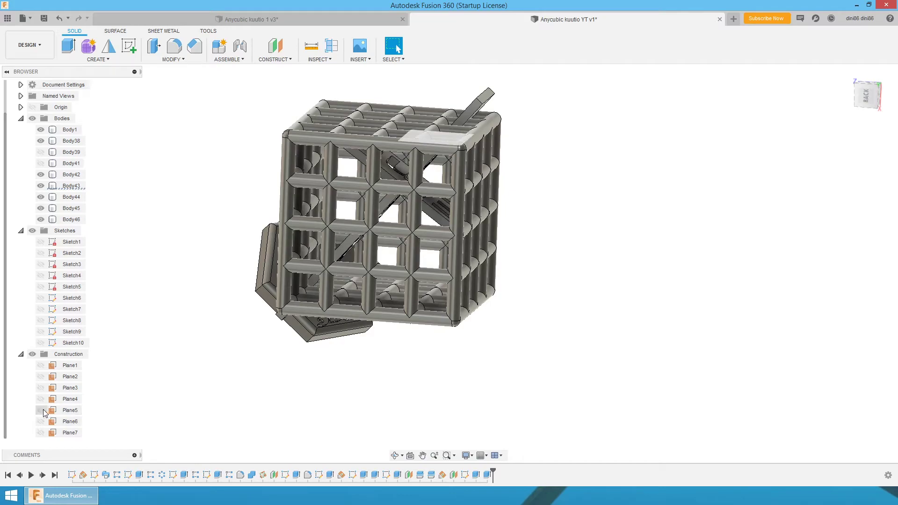
{"action": "left_click", "coordinate": [41, 410]}
{"action": "left_click", "coordinate": [476, 108]}
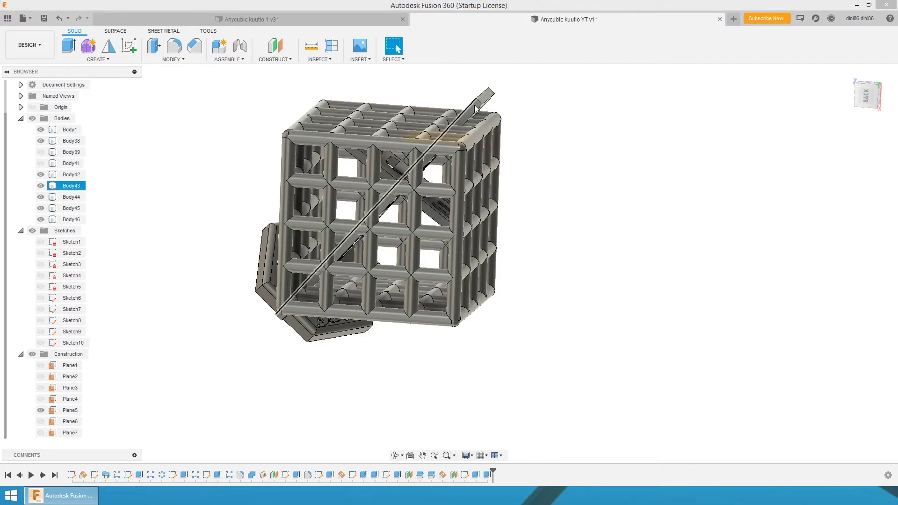
{"action": "left_click", "coordinate": [184, 60]}
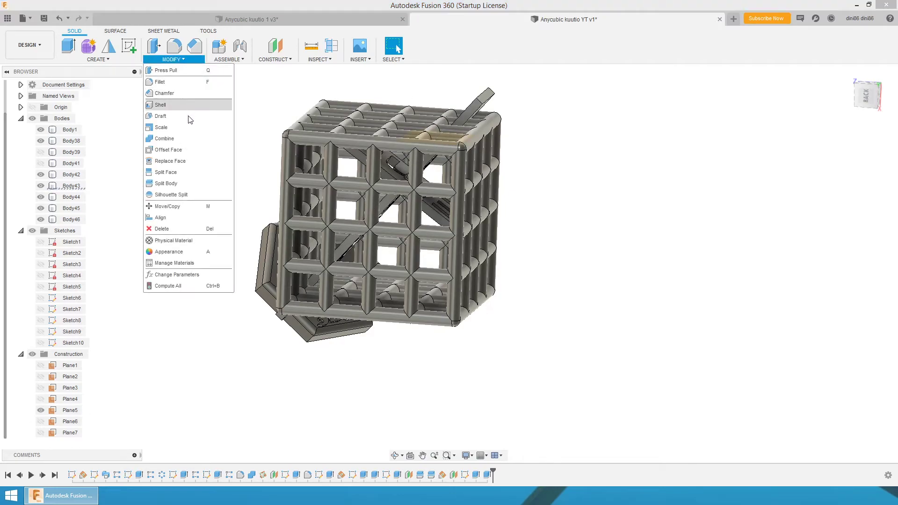
{"action": "left_click", "coordinate": [185, 183]}
{"action": "left_click", "coordinate": [488, 96]}
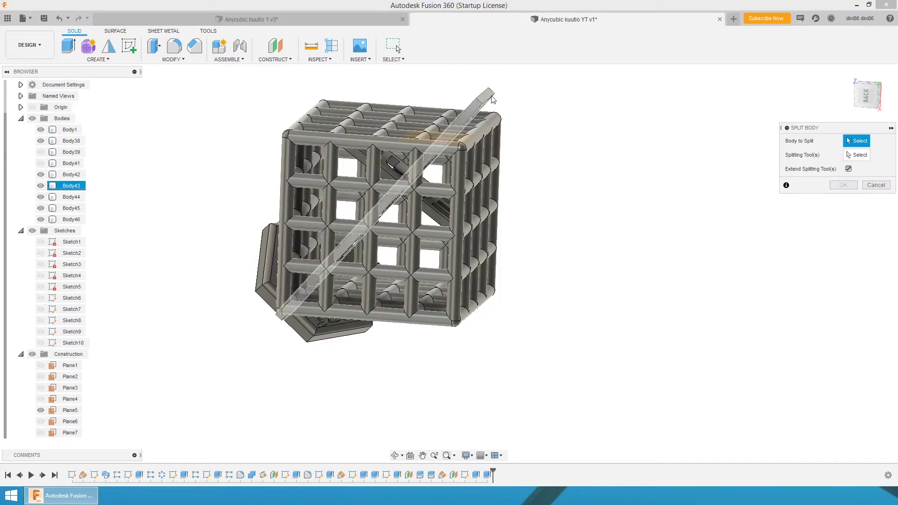
{"action": "left_click", "coordinate": [851, 157]}
{"action": "middle_click_drag", "start_coordinate": [602, 134], "coordinate": [442, 178], "text": "shift"}
{"action": "left_click", "coordinate": [438, 180]}
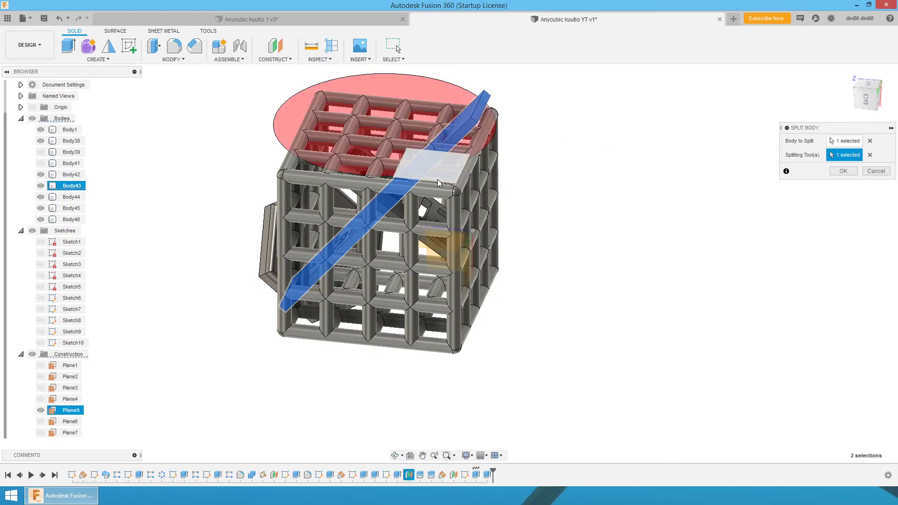
{"action": "left_click", "coordinate": [844, 171]}
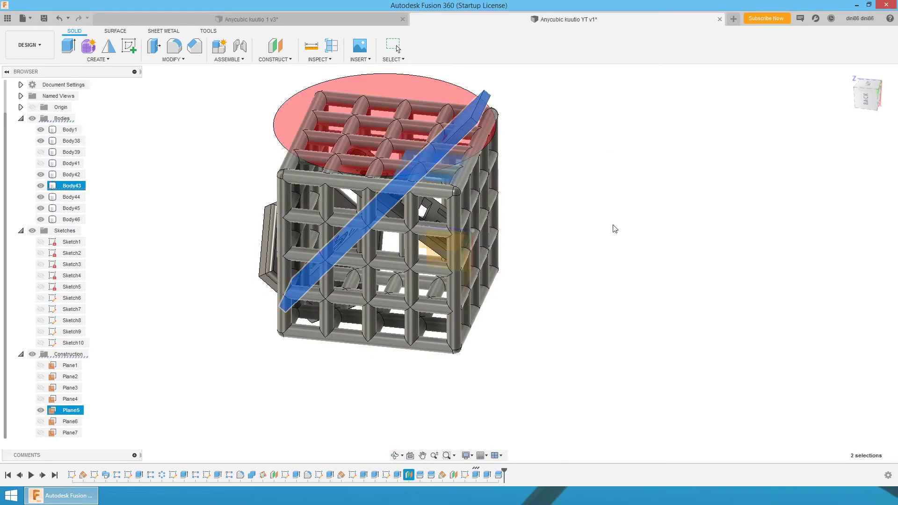
Show the origin planes and create a construction plane offset 30 mm from the YZ plane.
{"action": "middle_click_drag", "start_coordinate": [606, 231], "coordinate": [381, 185], "text": "shift"}
{"action": "scroll", "coordinate": [597, 238], "scroll_direction": "up", "scroll_amount": 3}
{"action": "left_click", "coordinate": [33, 108]}
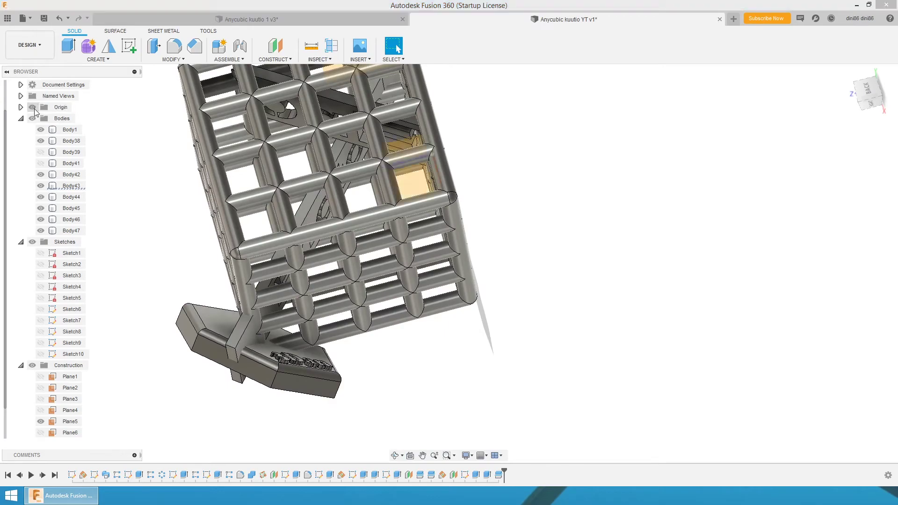
{"action": "mouse_move", "coordinate": [637, 176]}
{"action": "middle_mouse_down", "text": "shift"}
{"action": "mouse_move", "coordinate": [633, 144]}
{"action": "mouse_move", "coordinate": [631, 162]}
{"action": "middle_mouse_up", "text": "shift"}
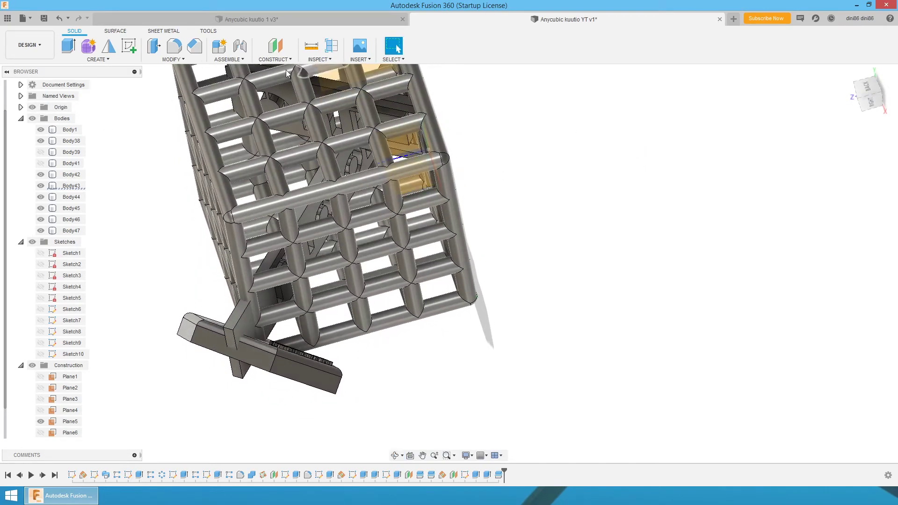
{"action": "left_click", "coordinate": [275, 45]}
{"action": "middle_click_drag", "start_coordinate": [386, 148], "coordinate": [576, 141], "text": "shift"}
{"action": "middle_click_drag", "start_coordinate": [505, 155], "coordinate": [521, 164], "text": "shift"}
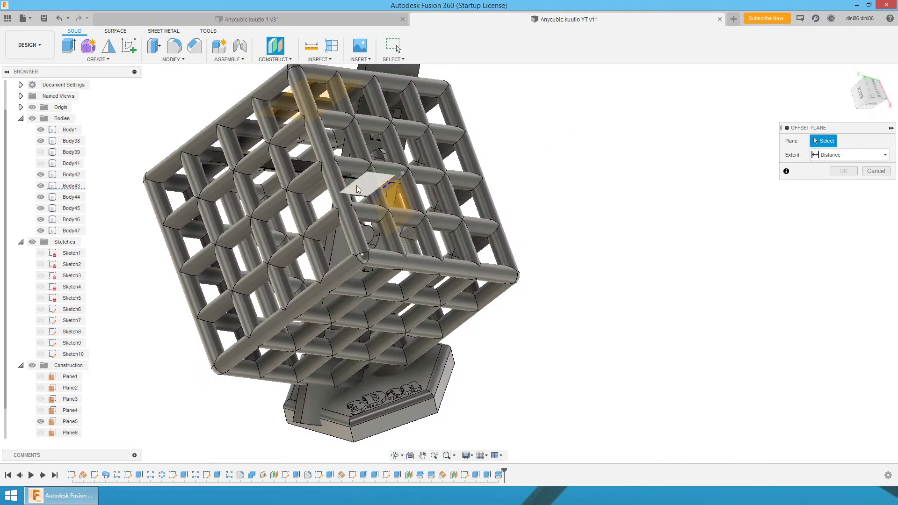
{"action": "left_click", "coordinate": [358, 190]}
{"action": "left_click_drag", "start_coordinate": [340, 216], "coordinate": [344, 230]}
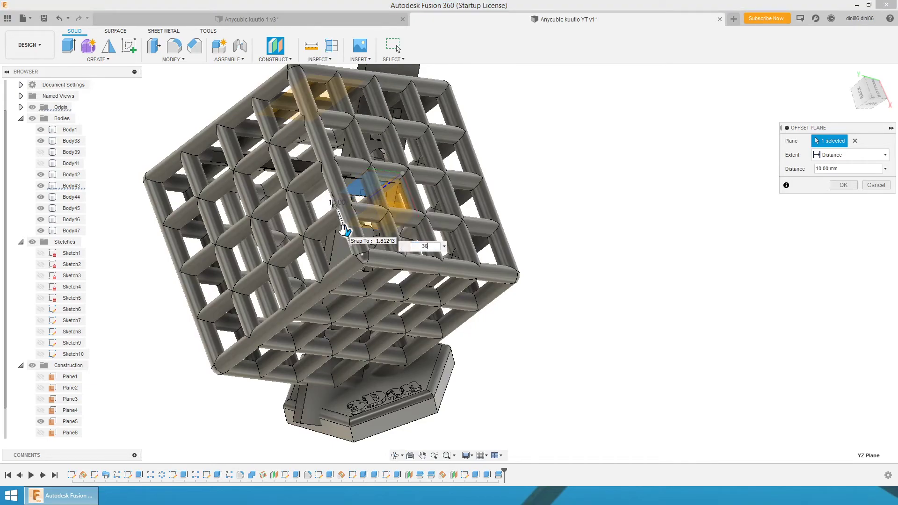
{"action": "type", "text": "30"}
{"action": "key", "text": "Return"}
{"action": "left_click", "coordinate": [844, 185]}
Split the Photon bar near the base with the new offset plane.
{"action": "middle_click_drag", "start_coordinate": [711, 181], "coordinate": [692, 160], "text": "shift"}
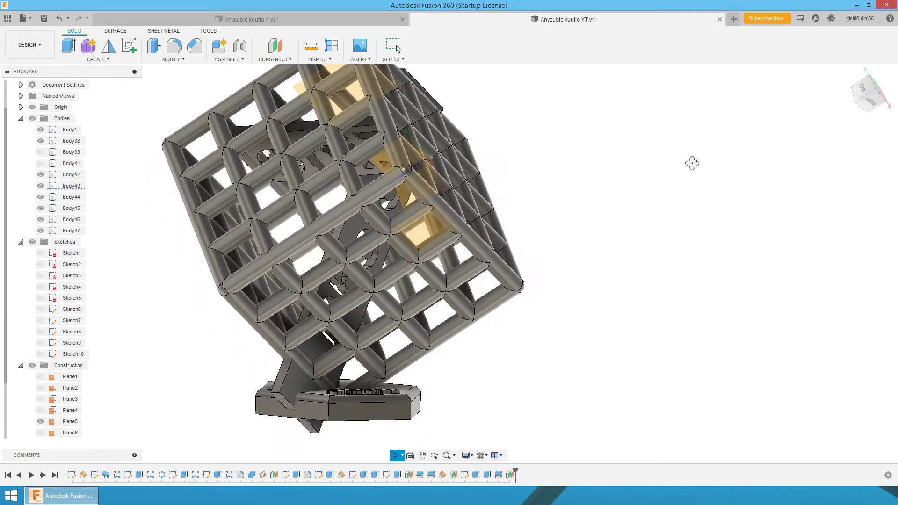
{"action": "left_click", "coordinate": [173, 59]}
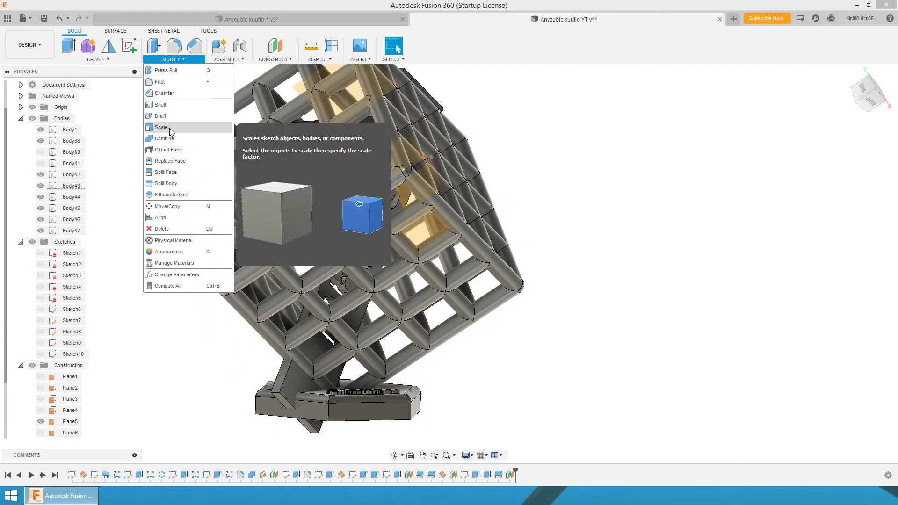
{"action": "left_click", "coordinate": [168, 184]}
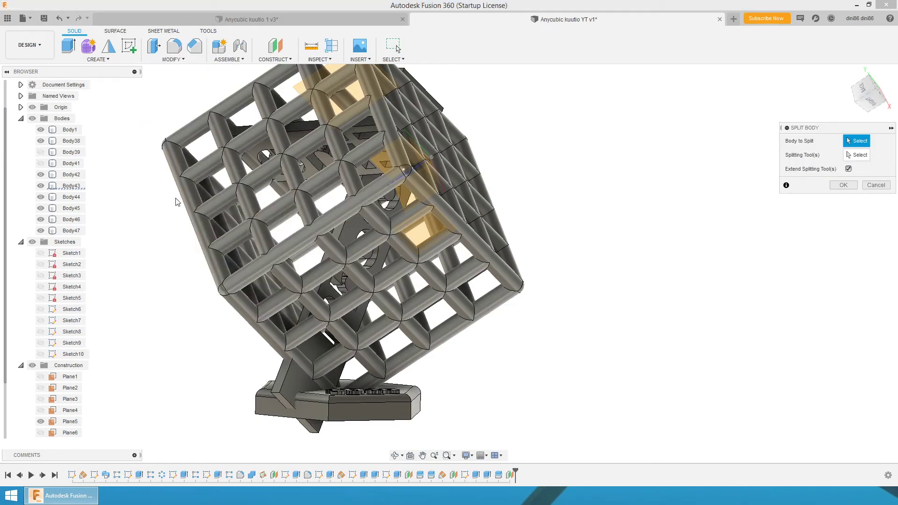
{"action": "left_click", "coordinate": [295, 382]}
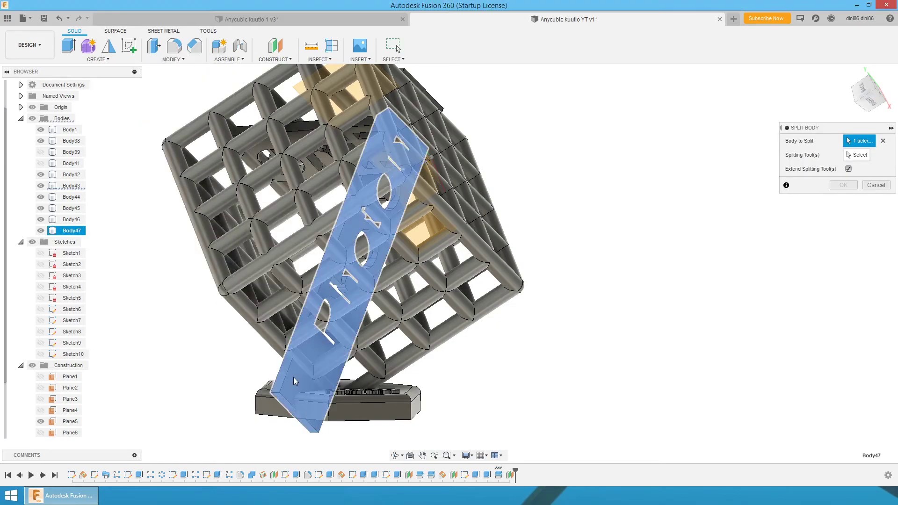
{"action": "left_click", "coordinate": [854, 159]}
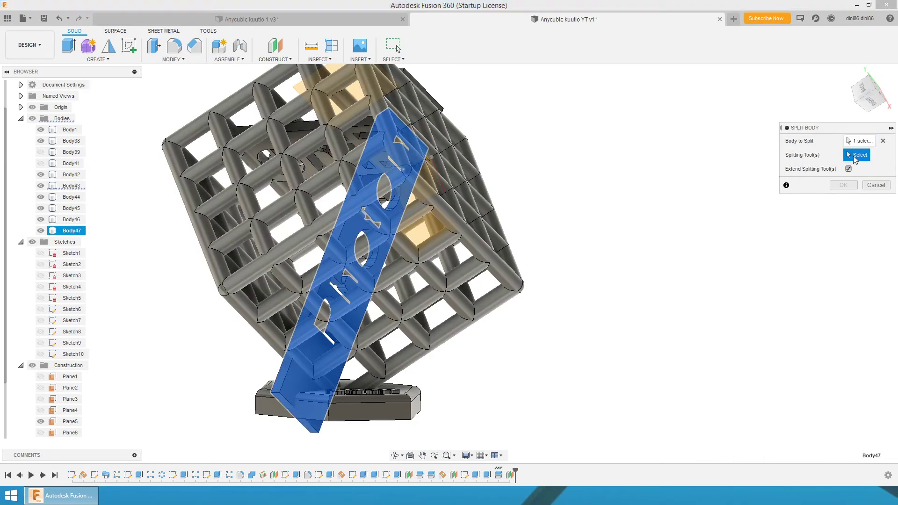
{"action": "left_click", "coordinate": [423, 237]}
{"action": "middle_click_drag", "start_coordinate": [605, 195], "coordinate": [663, 193], "text": "shift"}
{"action": "left_click", "coordinate": [843, 171]}
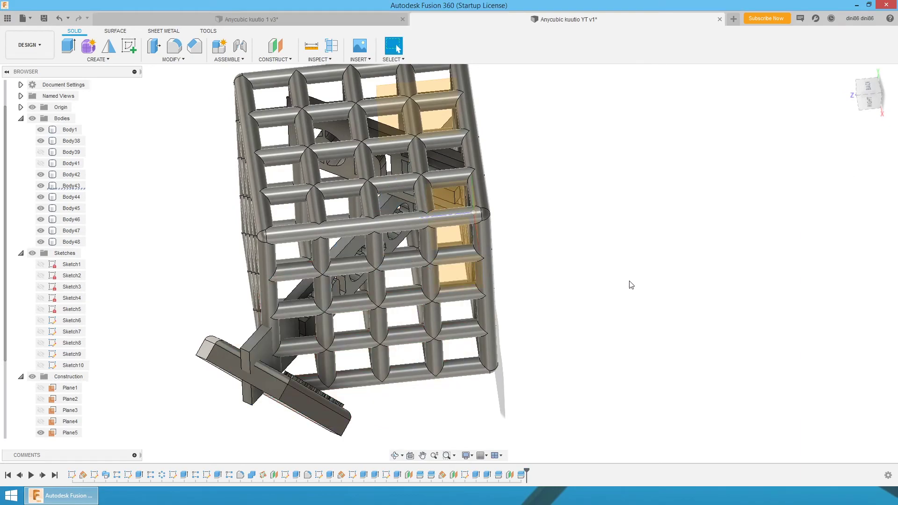
Hide Plane5, Plane8 and the origin.
{"action": "middle_click_drag", "start_coordinate": [174, 237], "coordinate": [141, 216], "text": "shift"}
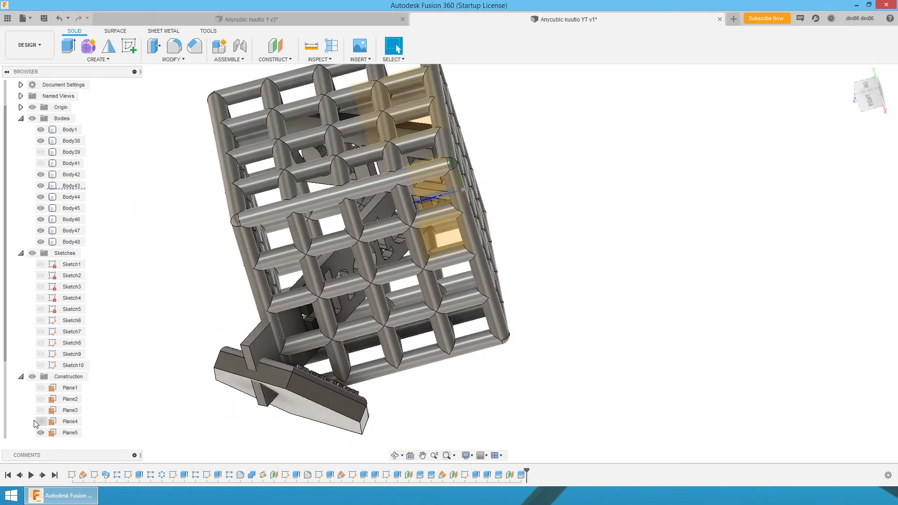
{"action": "scroll", "coordinate": [43, 358], "scroll_direction": "down", "scroll_amount": 3}
{"action": "left_click", "coordinate": [40, 399]}
{"action": "left_click", "coordinate": [41, 432]}
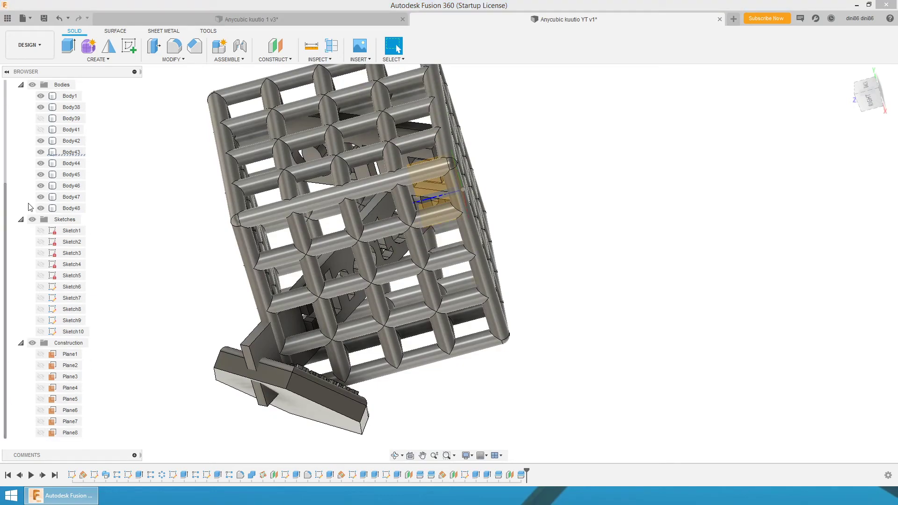
{"action": "scroll", "coordinate": [19, 187], "scroll_direction": "up", "scroll_amount": 4}
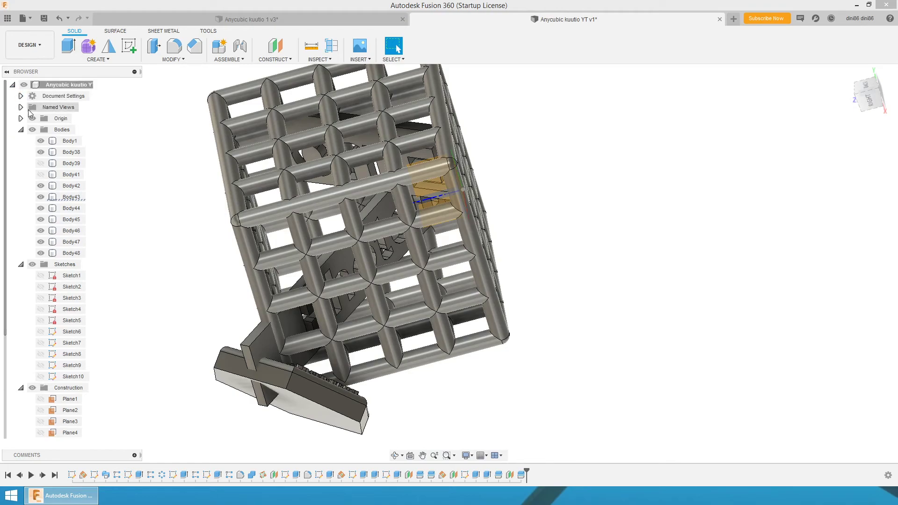
{"action": "left_click", "coordinate": [32, 118]}
Hide Body48 and Body43, the cut-off ends of the Photon bar that protrude from the cube.
{"action": "middle_click_drag", "start_coordinate": [584, 161], "coordinate": [585, 164], "text": "shift"}
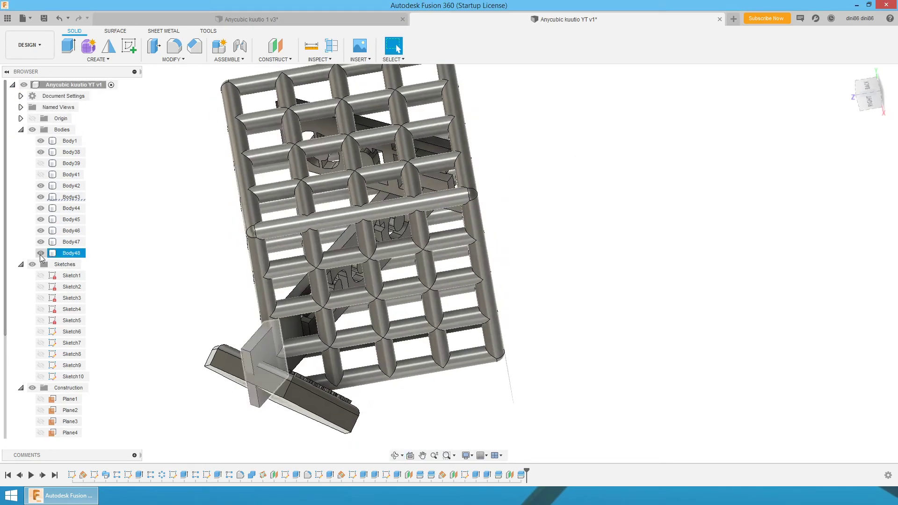
{"action": "middle_click_drag", "start_coordinate": [613, 217], "coordinate": [618, 266], "text": "shift"}
{"action": "left_click", "coordinate": [400, 78]}
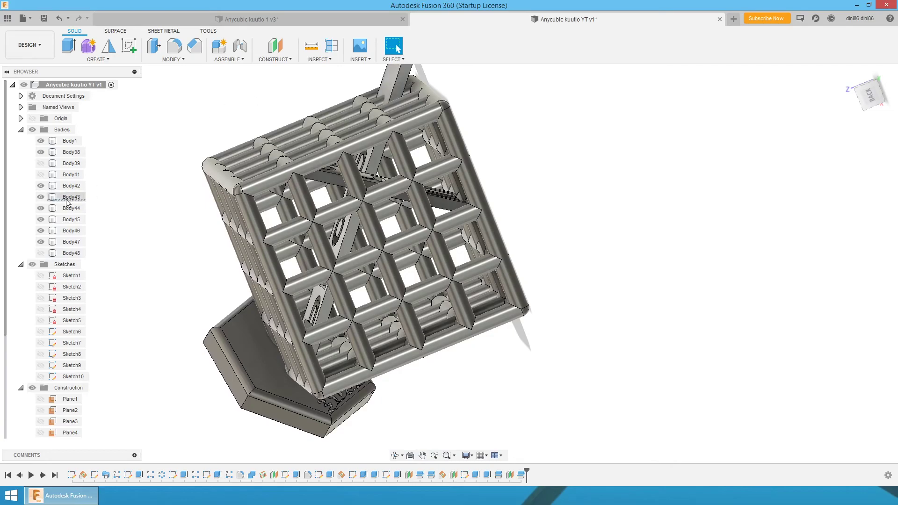
{"action": "left_click", "coordinate": [40, 198]}
Examine the lattice cube, its trimmed text bars and the base from several sides.
{"action": "middle_click_drag", "start_coordinate": [662, 240], "coordinate": [533, 206], "text": "shift"}
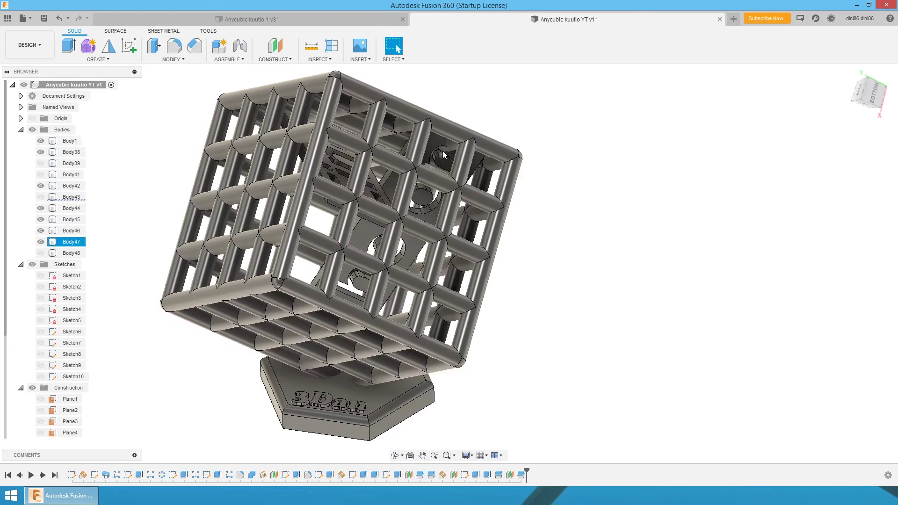
{"action": "middle_click_drag", "start_coordinate": [513, 152], "coordinate": [570, 145], "text": "shift"}
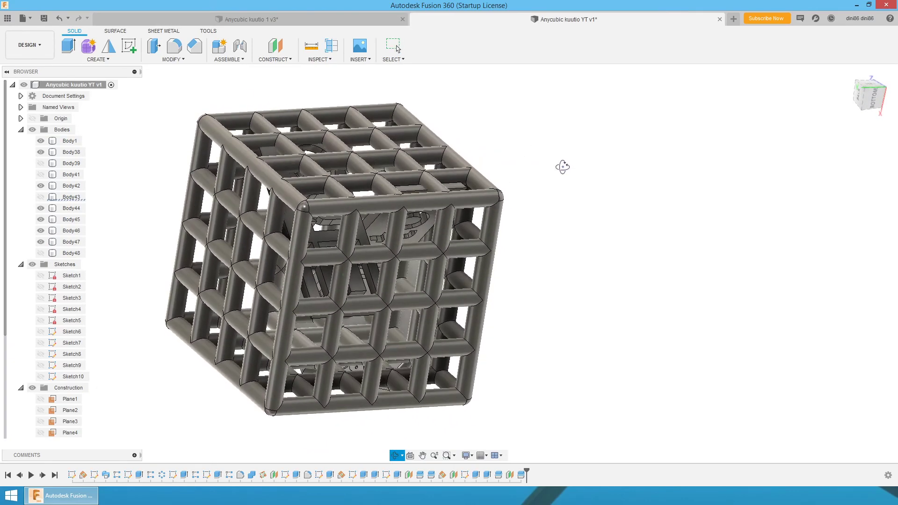
{"action": "middle_click_drag", "start_coordinate": [562, 176], "coordinate": [561, 149], "text": "shift"}
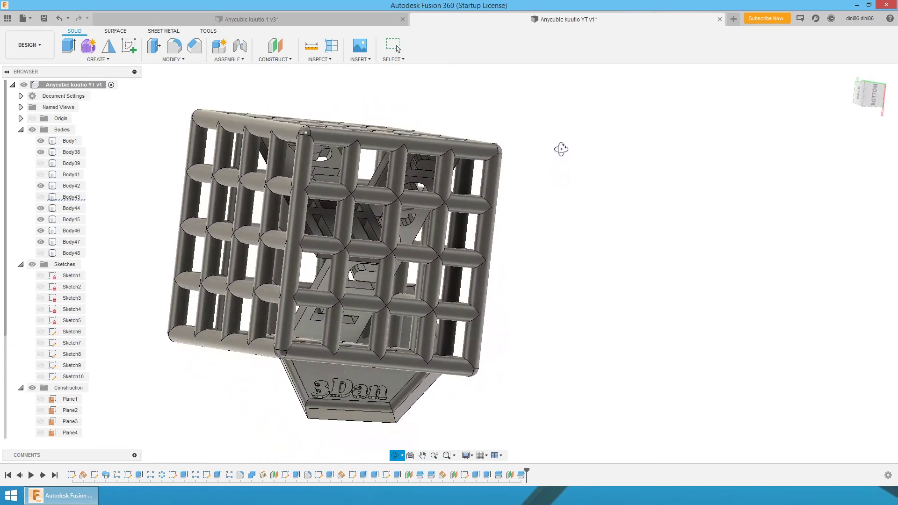
{"action": "mouse_move", "coordinate": [568, 107]}
{"action": "middle_mouse_down", "text": "shift"}
{"action": "mouse_move", "coordinate": [593, 160]}
{"action": "mouse_move", "coordinate": [569, 113]}
{"action": "middle_mouse_up", "text": "shift"}
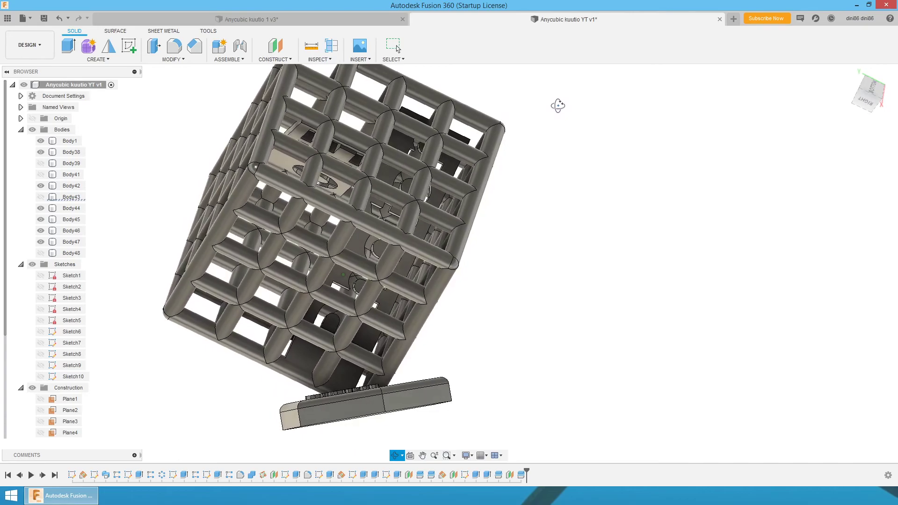
{"action": "mouse_move", "coordinate": [586, 162]}
{"action": "left_mouse_down"}
{"action": "mouse_move", "coordinate": [553, 196]}
{"action": "mouse_move", "coordinate": [567, 231]}
{"action": "mouse_move", "coordinate": [597, 248]}
{"action": "mouse_move", "coordinate": [542, 209]}
{"action": "mouse_move", "coordinate": [567, 213]}
{"action": "mouse_move", "coordinate": [563, 175]}
{"action": "mouse_move", "coordinate": [575, 170]}
{"action": "left_mouse_up"}
{"action": "key", "text": "Escape"}
{"action": "key", "text": "F4"}
{"action": "mouse_move", "coordinate": [532, 142]}
{"action": "left_mouse_down"}
{"action": "mouse_move", "coordinate": [542, 124]}
{"action": "mouse_move", "coordinate": [527, 156]}
{"action": "left_mouse_up"}
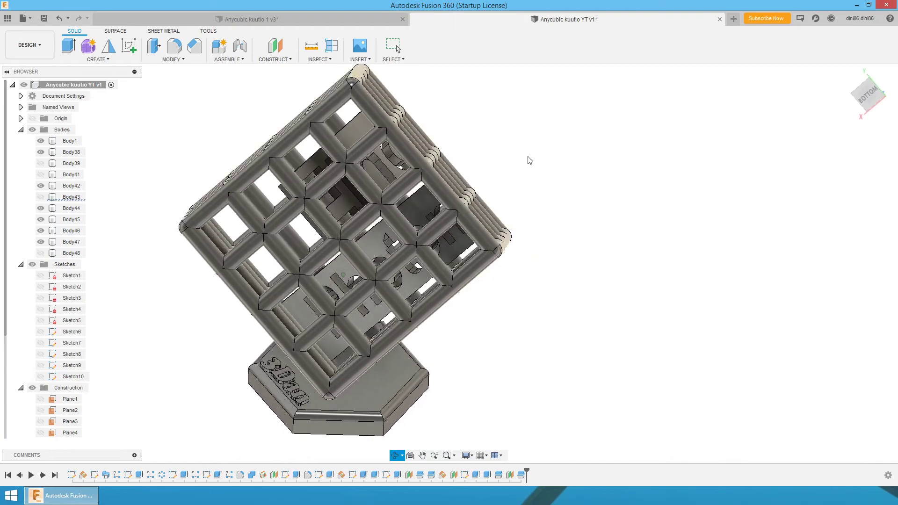
{"action": "scroll", "coordinate": [725, 199], "scroll_direction": "down", "scroll_amount": 5}
{"action": "scroll", "coordinate": [315, 281], "scroll_direction": "up", "scroll_amount": 4}
{"action": "scroll", "coordinate": [214, 278], "scroll_direction": "down", "scroll_amount": 4}
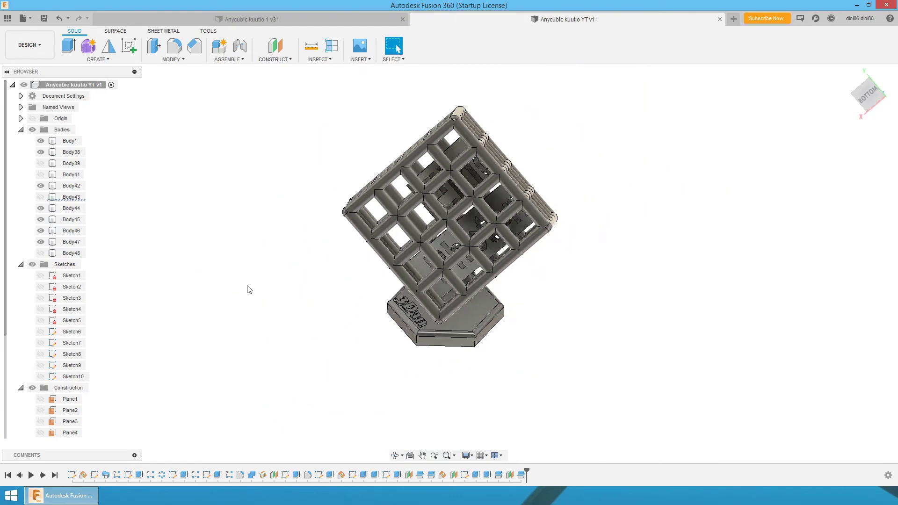
{"action": "scroll", "coordinate": [541, 277], "scroll_direction": "up", "scroll_amount": 3}
{"action": "key", "text": "F4"}
{"action": "left_click_drag", "start_coordinate": [541, 277], "coordinate": [464, 343]}
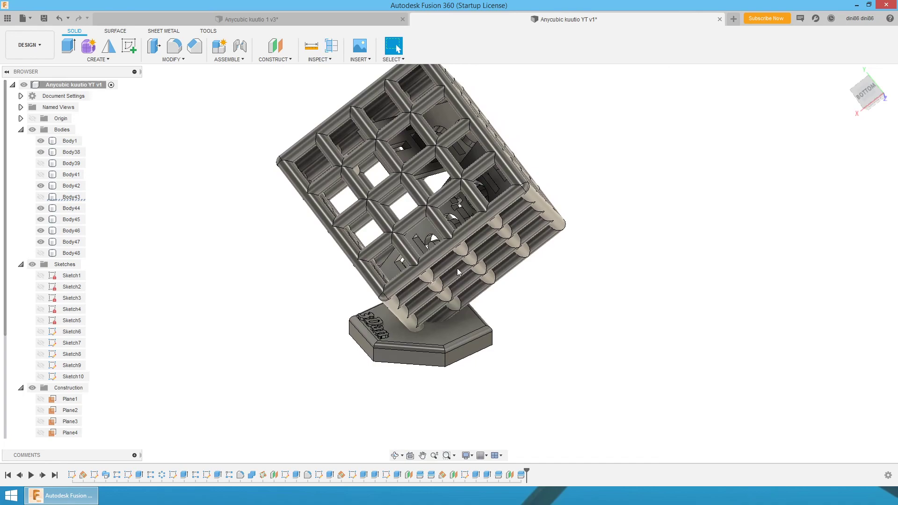
{"action": "middle_click_drag", "start_coordinate": [575, 195], "coordinate": [551, 217], "text": "shift"}
{"action": "middle_click_drag", "start_coordinate": [552, 253], "coordinate": [534, 206], "text": "shift"}
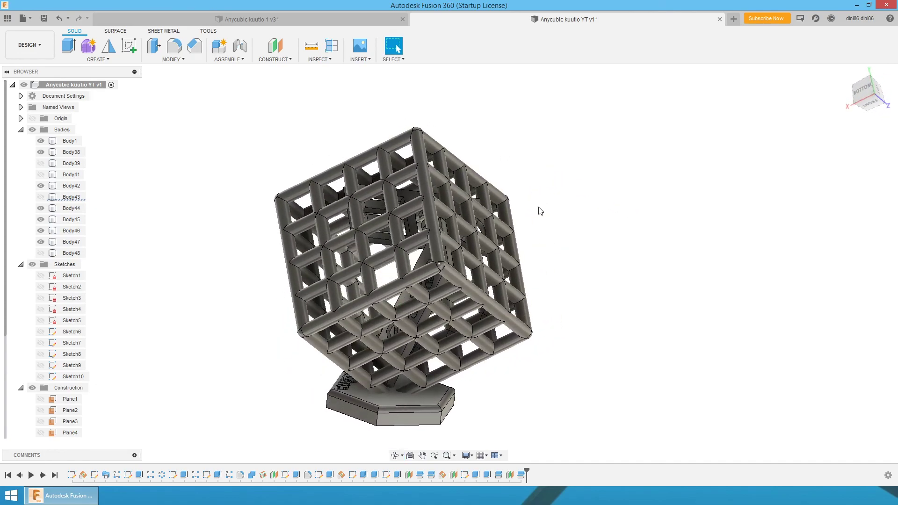